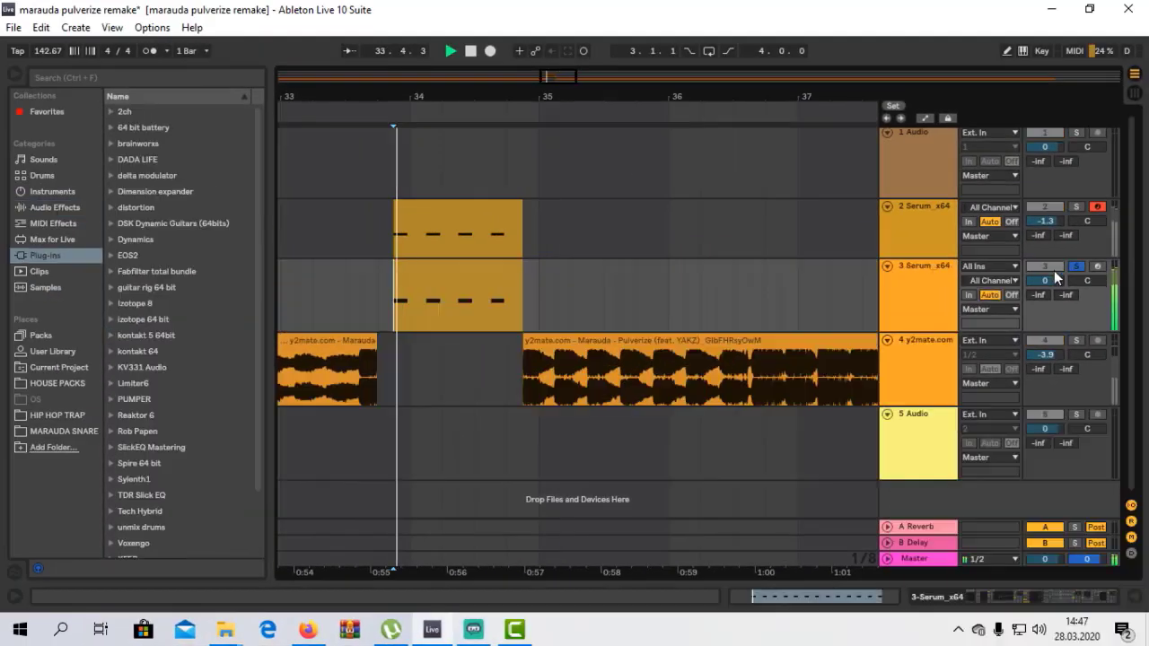
Turn off solo on the third track, 3 Serum_x64.
{"action": "left_click", "coordinate": [1076, 266]}
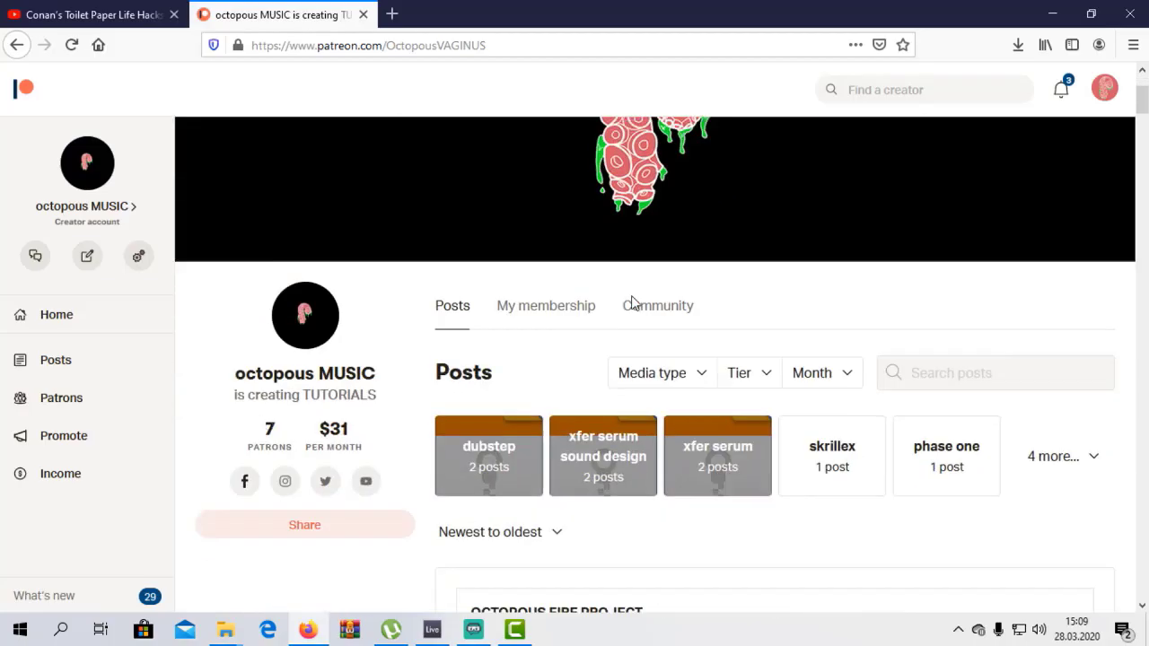
Switch to Firefox and look over the posts section of the octopous MUSIC Patreon page.
{"action": "scroll", "coordinate": [410, 461], "scroll_direction": "down", "scroll_amount": 1}
{"action": "scroll", "coordinate": [416, 465], "scroll_direction": "up", "scroll_amount": 3}
{"action": "scroll", "coordinate": [513, 431], "scroll_direction": "down", "scroll_amount": 5}
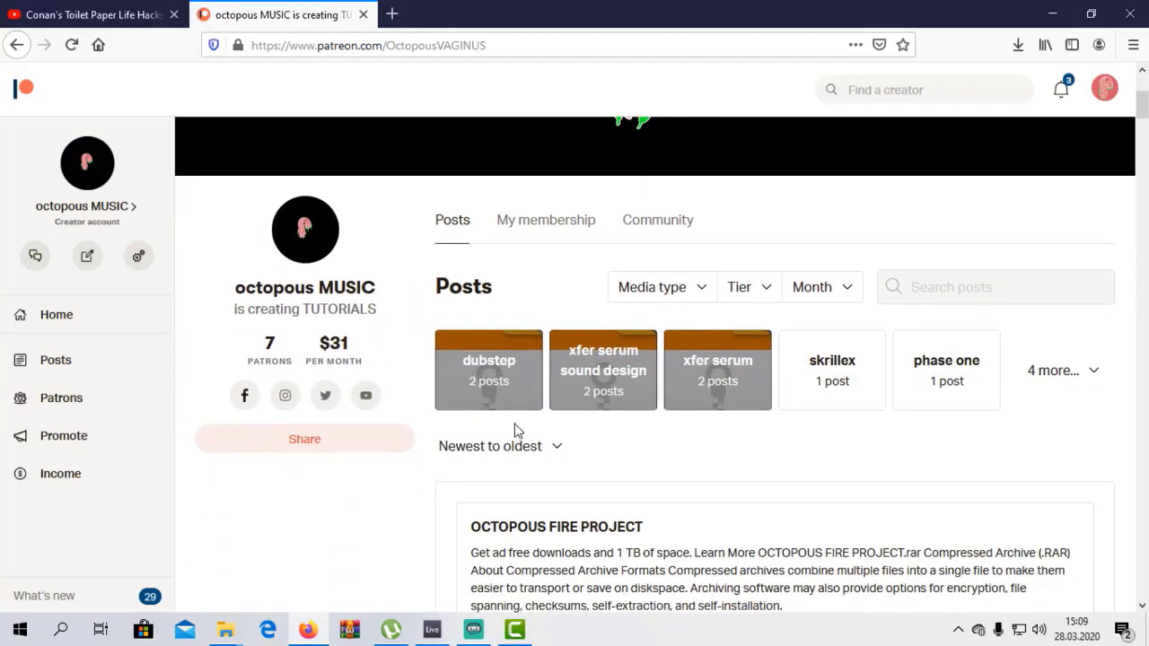
{"action": "scroll", "coordinate": [609, 435], "scroll_direction": "up", "scroll_amount": 5}
{"action": "scroll", "coordinate": [610, 436], "scroll_direction": "down", "scroll_amount": 2}
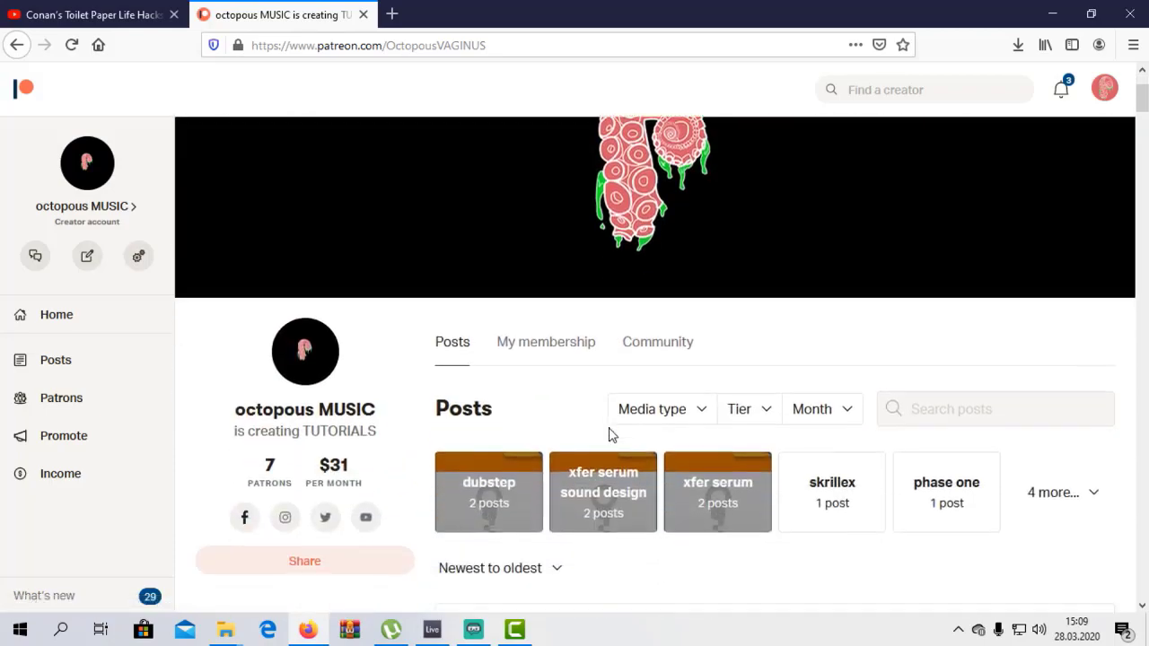
{"action": "scroll", "coordinate": [610, 436], "scroll_direction": "up", "scroll_amount": 2}
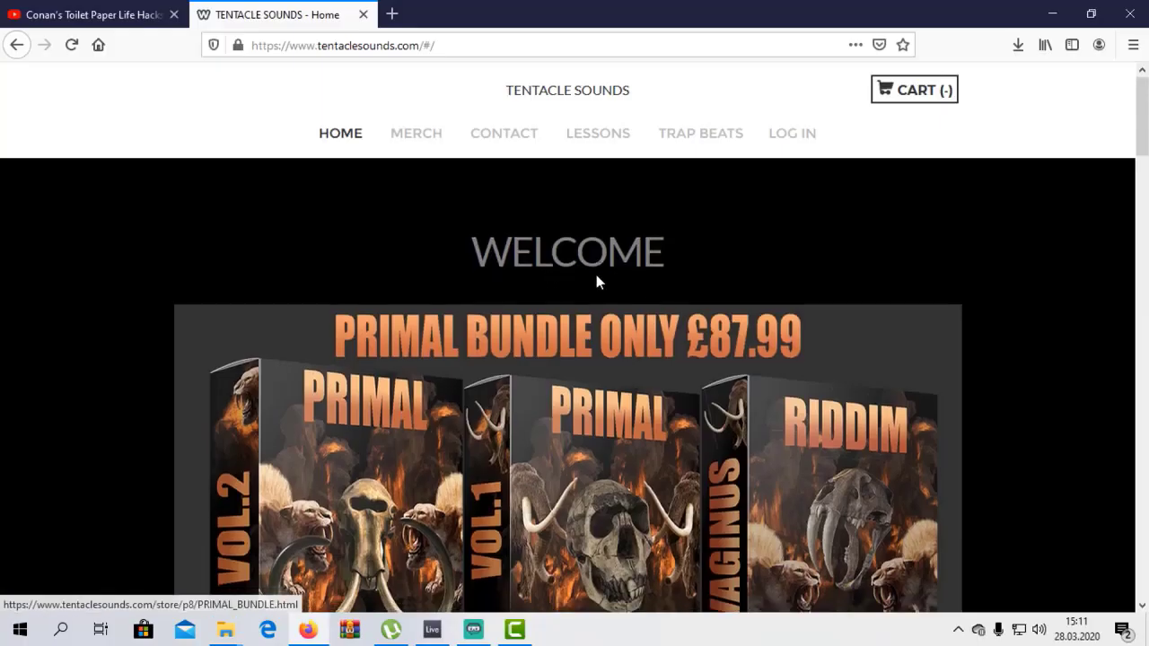
Look through the Primal preset packs and drum kit on the Tentacle Sounds home page.
{"action": "scroll", "coordinate": [597, 278], "scroll_direction": "down", "scroll_amount": 2}
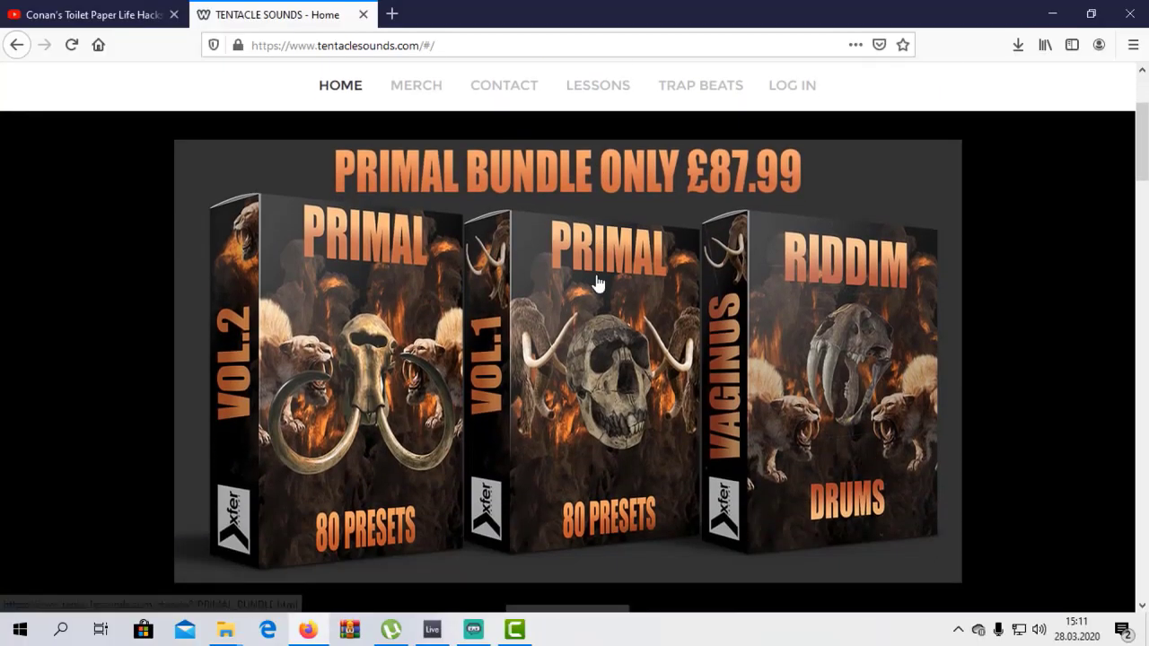
{"action": "scroll", "coordinate": [597, 283], "scroll_direction": "down", "scroll_amount": 8}
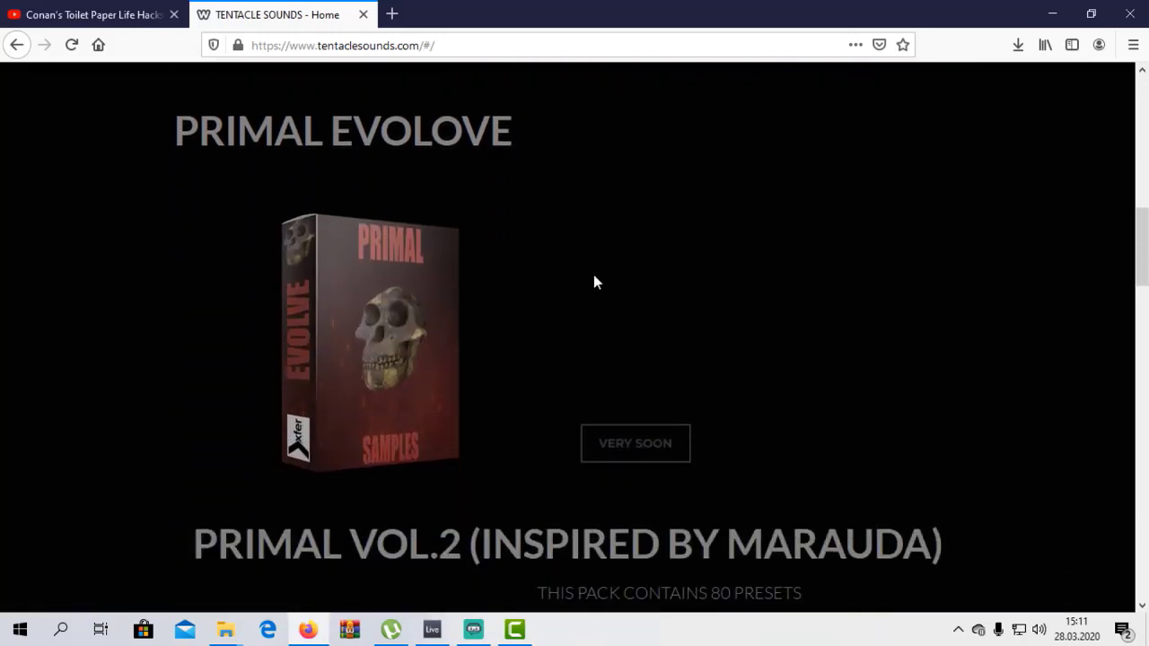
{"action": "scroll", "coordinate": [593, 281], "scroll_direction": "down", "scroll_amount": 4}
{"action": "scroll", "coordinate": [652, 287], "scroll_direction": "down", "scroll_amount": 12}
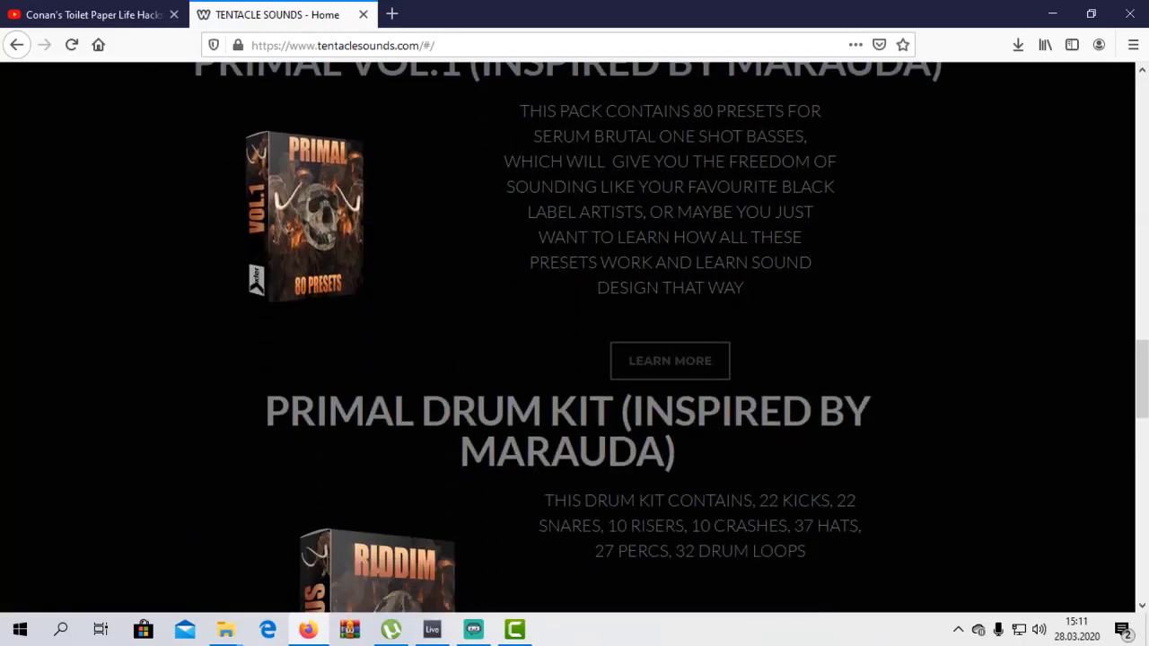
{"action": "scroll", "coordinate": [596, 312], "scroll_direction": "up", "scroll_amount": 20}
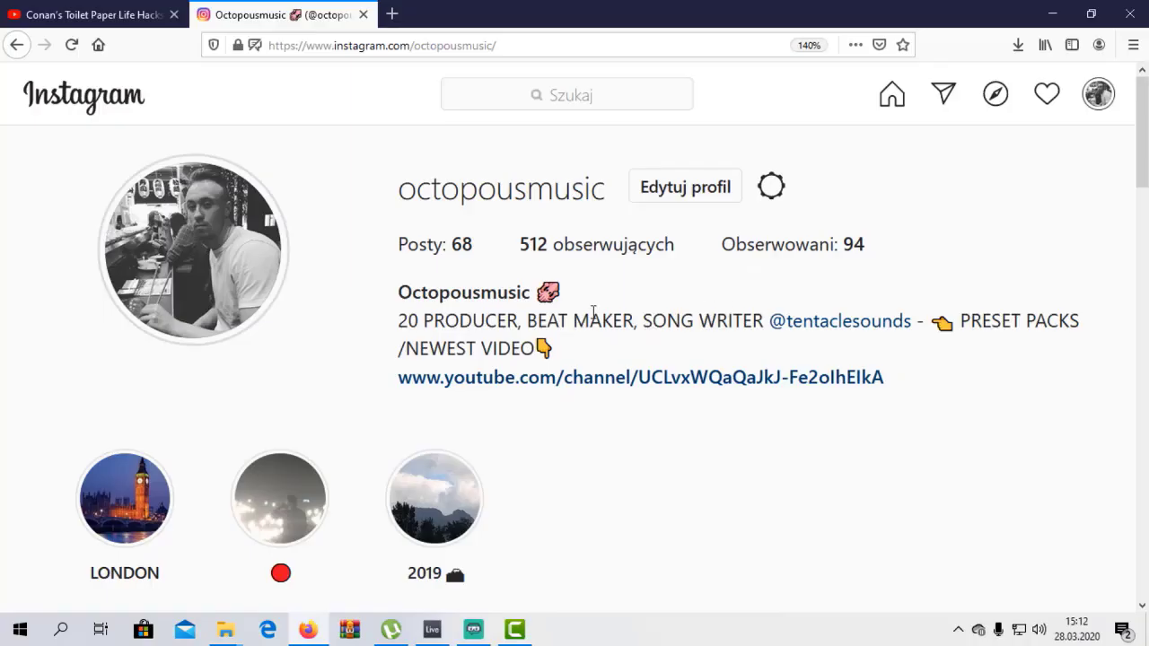
Look through the profile and posts of the octopousmusic Instagram page.
{"action": "scroll", "coordinate": [529, 315], "scroll_direction": "down", "scroll_amount": 3}
{"action": "scroll", "coordinate": [529, 315], "scroll_direction": "down", "scroll_amount": 5}
{"action": "scroll", "coordinate": [577, 323], "scroll_direction": "up", "scroll_amount": 9}
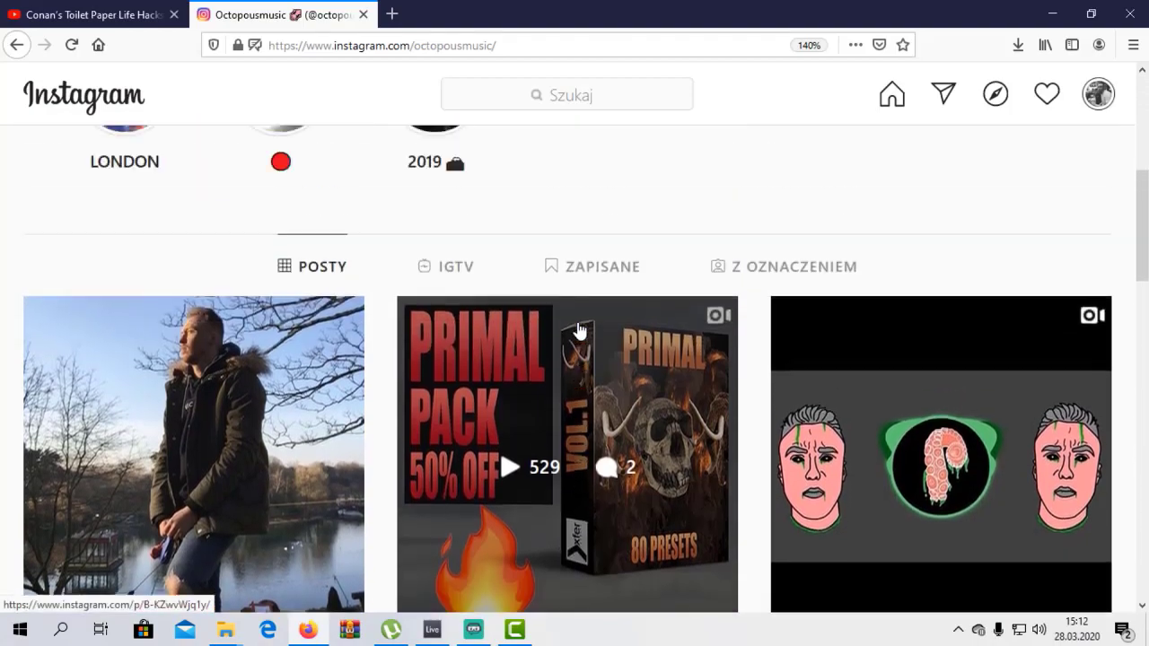
{"action": "scroll", "coordinate": [579, 323], "scroll_direction": "down", "scroll_amount": 6}
{"action": "scroll", "coordinate": [580, 325], "scroll_direction": "up", "scroll_amount": 8}
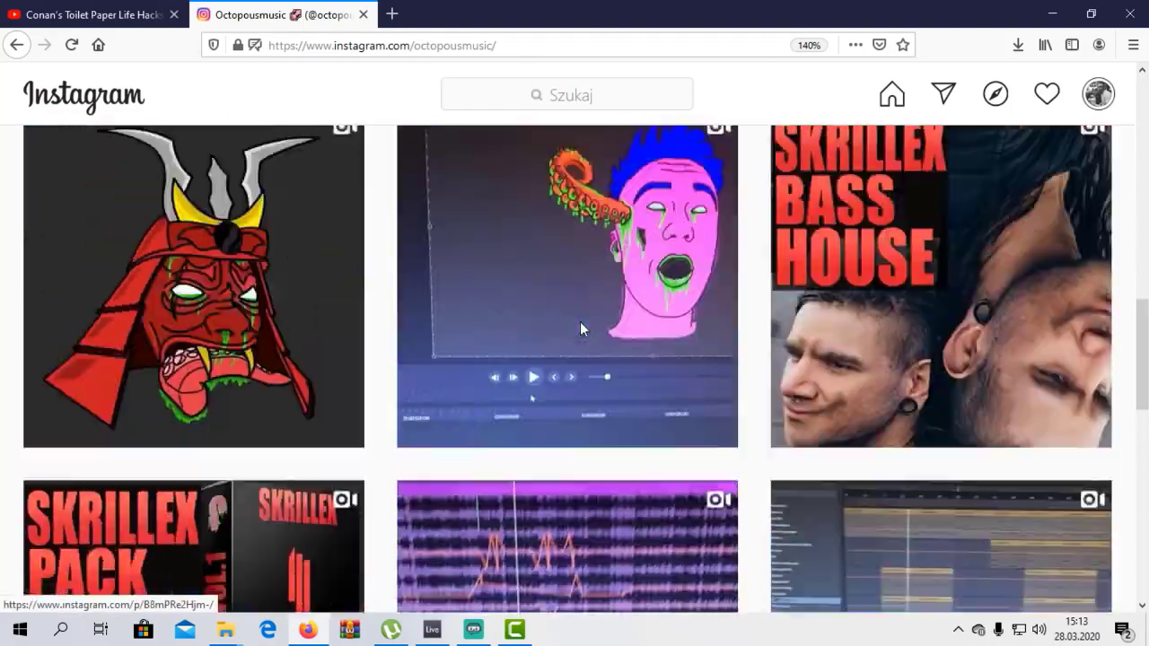
{"action": "scroll", "coordinate": [580, 328], "scroll_direction": "up", "scroll_amount": 1}
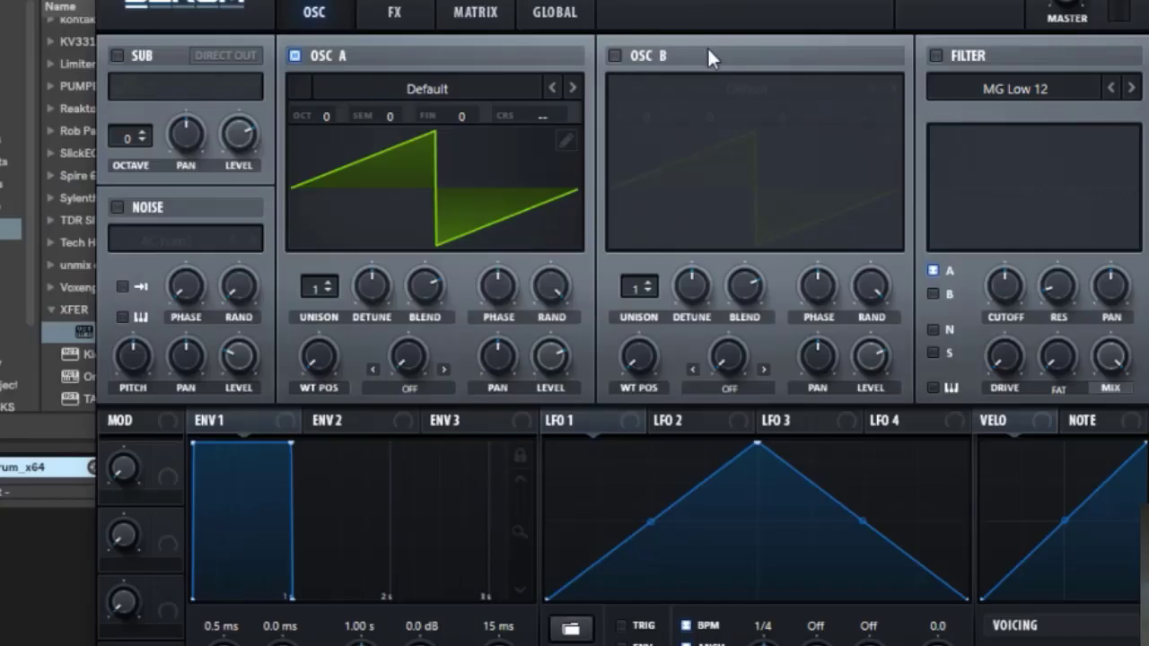
Set oscillator A's warp mode to FM (from B) and modulate its warp amount and level with LFO 1.
{"action": "left_click", "coordinate": [402, 390]}
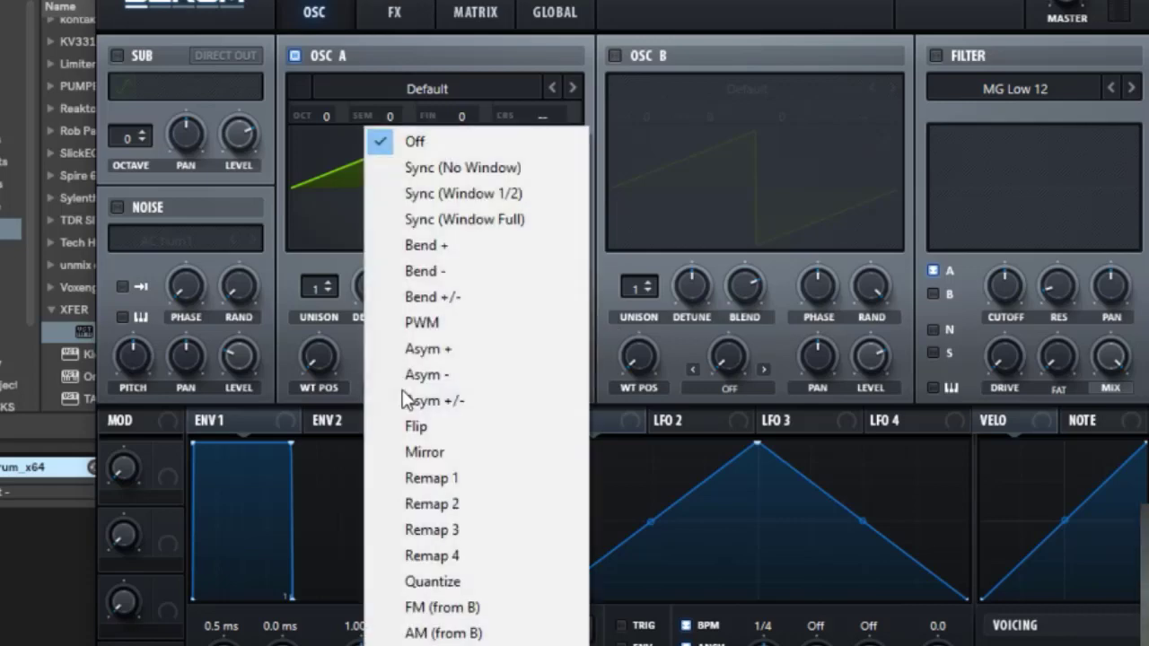
{"action": "left_click", "coordinate": [452, 607]}
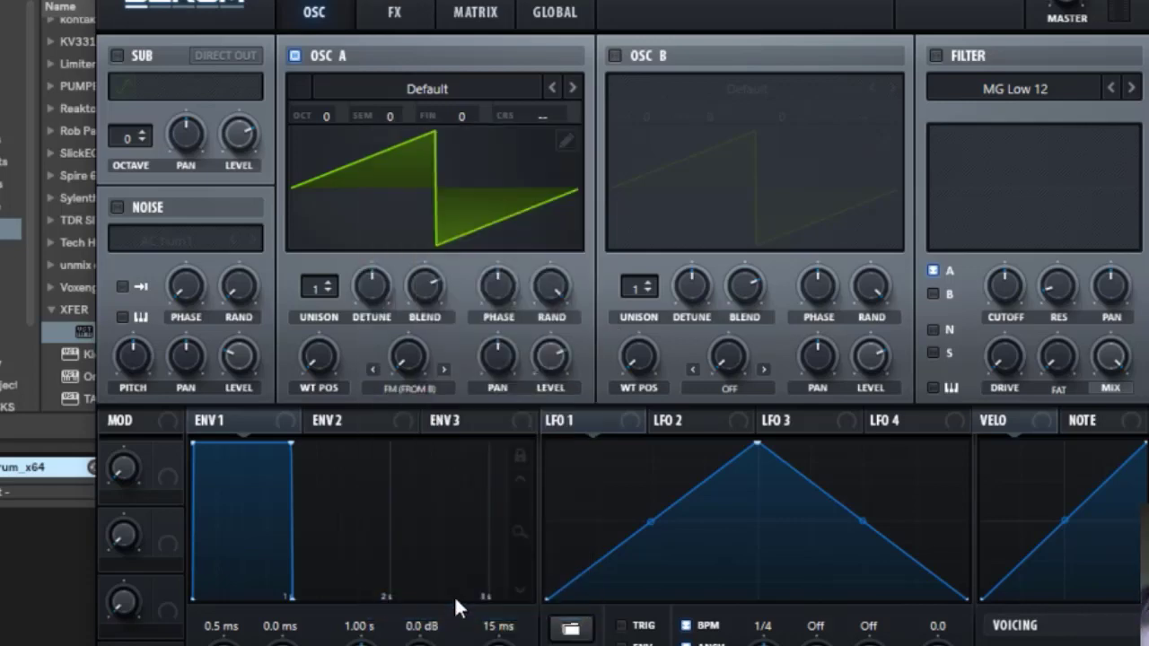
{"action": "left_click_drag", "start_coordinate": [410, 359], "coordinate": [433, 276]}
{"action": "left_click_drag", "start_coordinate": [399, 353], "coordinate": [401, 355]}
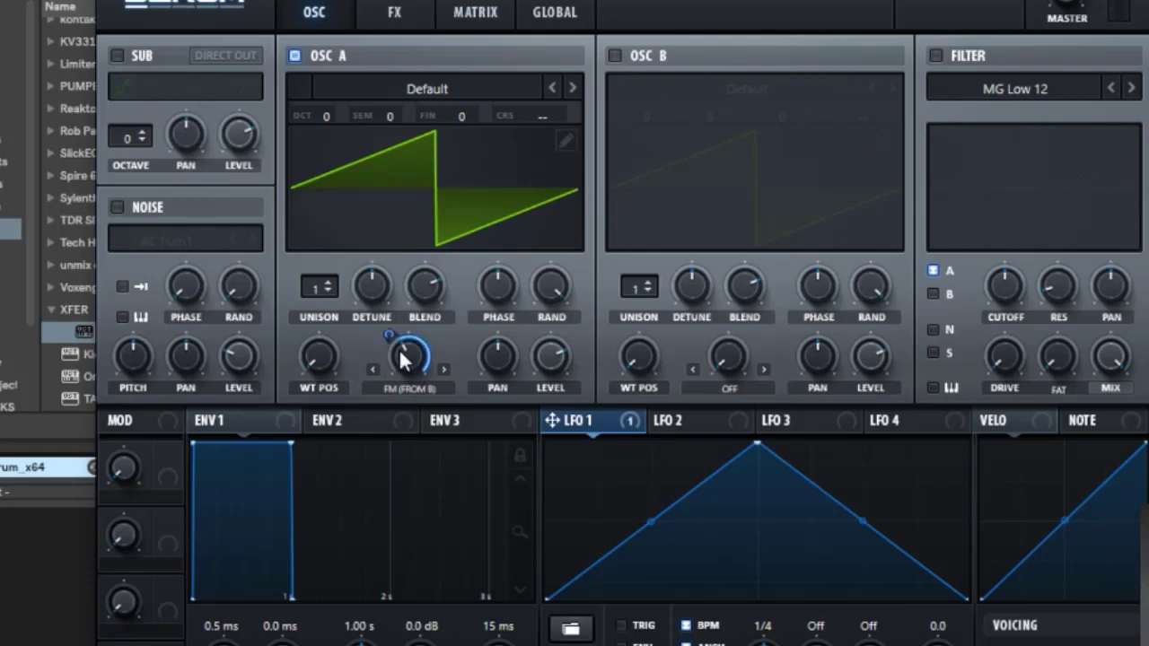
{"action": "left_click_drag", "start_coordinate": [389, 334], "coordinate": [376, 423]}
{"action": "left_click_drag", "start_coordinate": [556, 384], "coordinate": [545, 357]}
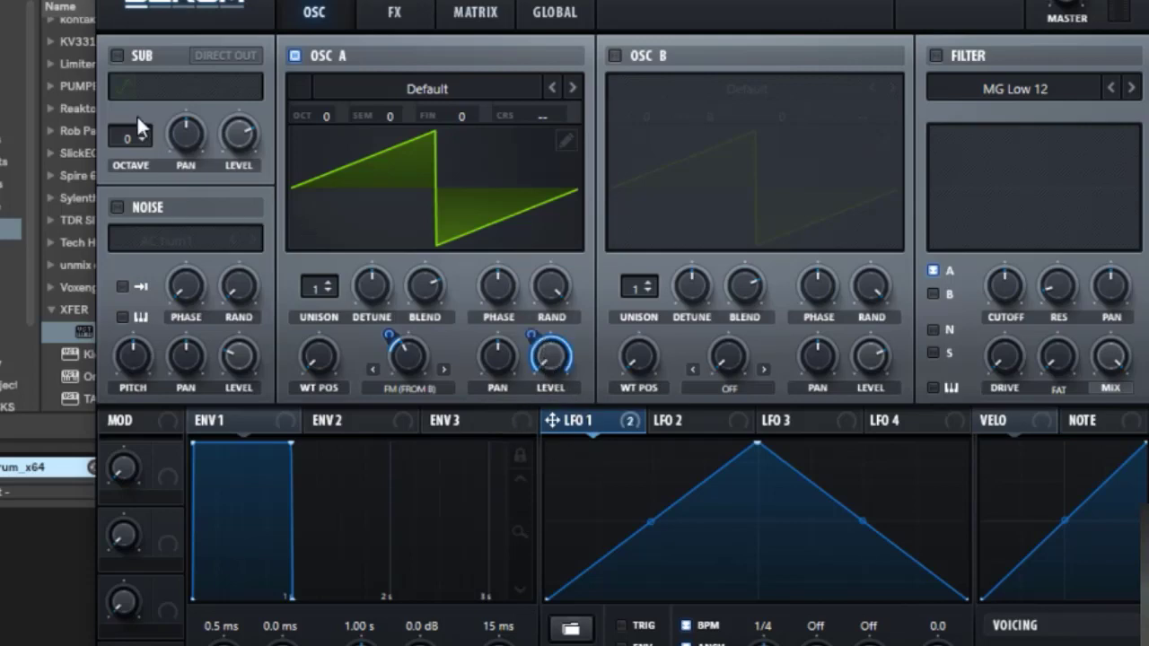
Enable the sub oscillator at octave -2 with the sine shape and modulate its level with LFO 1.
{"action": "left_click", "coordinate": [117, 57]}
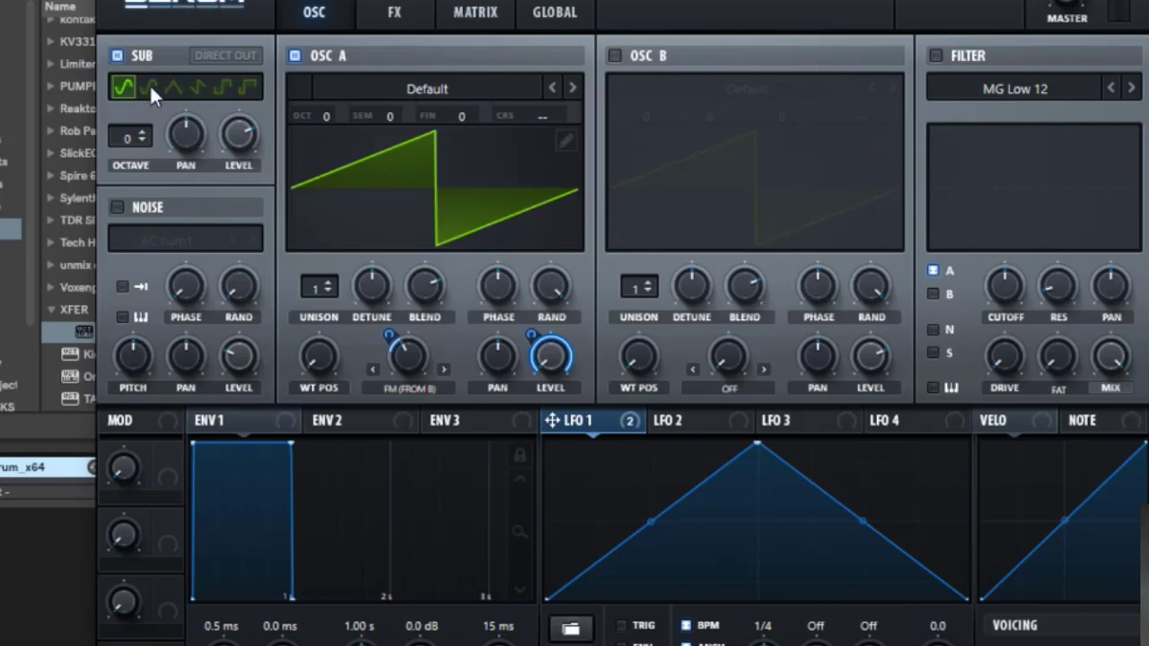
{"action": "left_click_drag", "start_coordinate": [126, 135], "coordinate": [126, 144]}
{"action": "left_click_drag", "start_coordinate": [242, 131], "coordinate": [186, 398]}
{"action": "left_click_drag", "start_coordinate": [218, 113], "coordinate": [219, 139]}
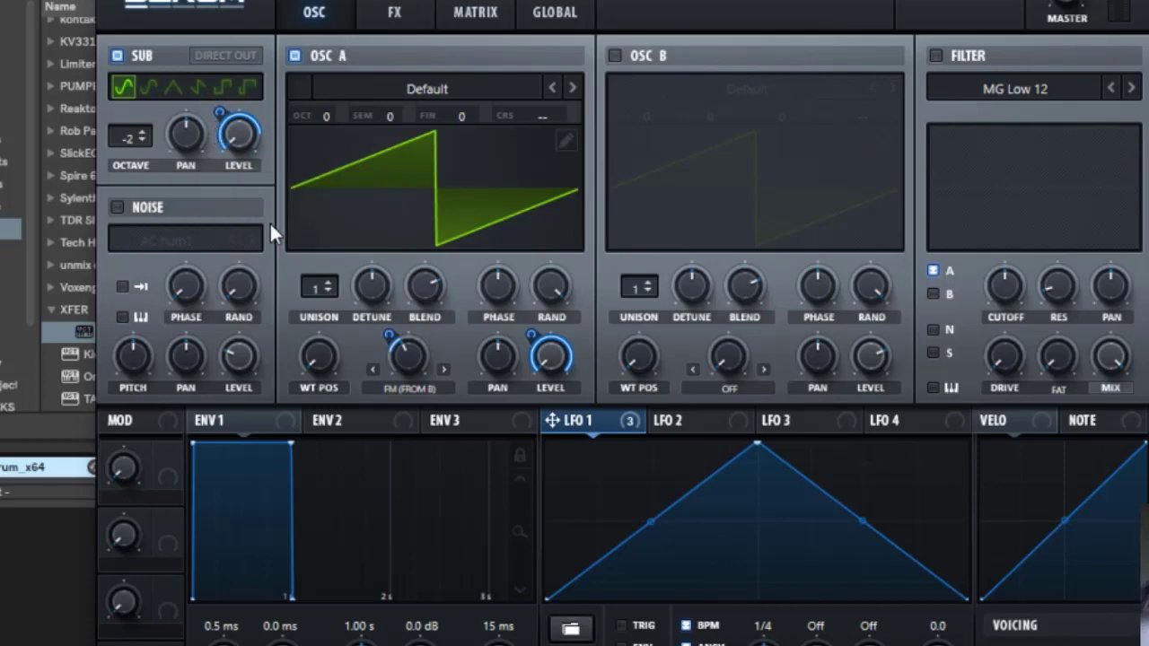
Enable the noise oscillator with the SOR sample Atmos 52 and modulate its level with LFO 1.
{"action": "left_click", "coordinate": [126, 205]}
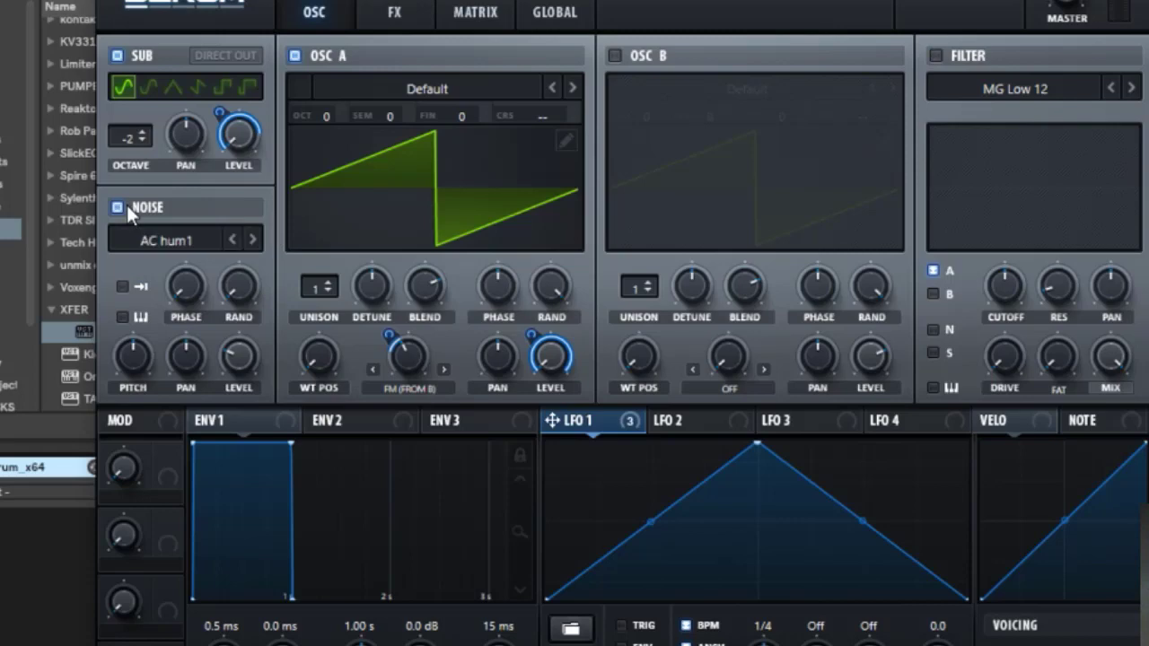
{"action": "left_click", "coordinate": [173, 248]}
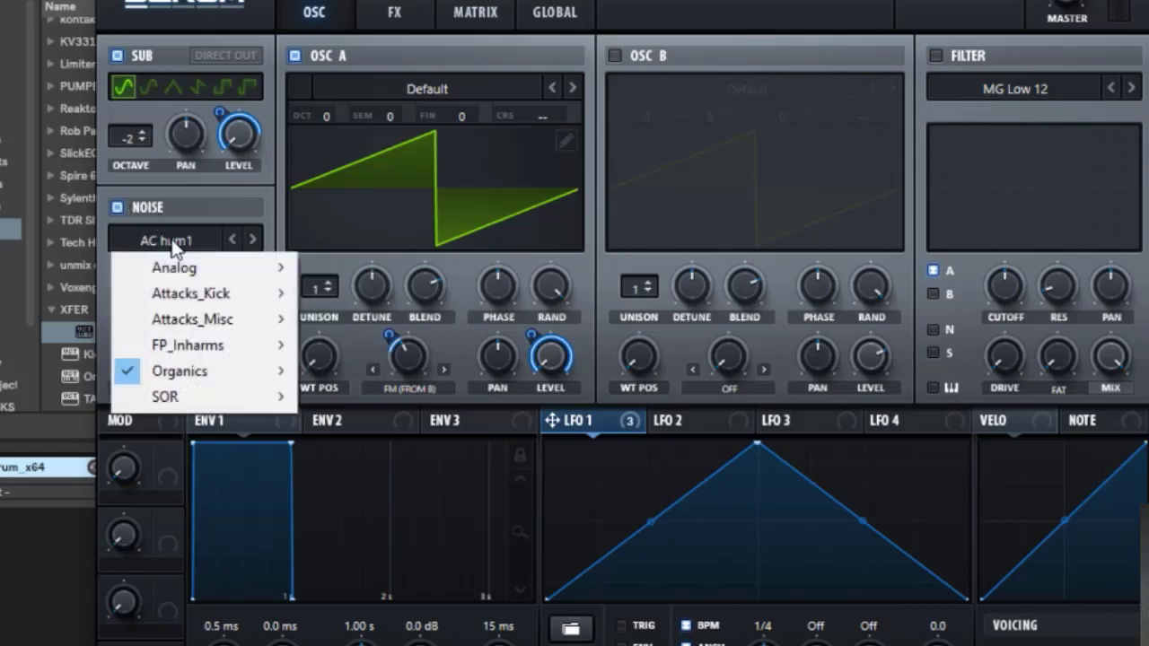
{"action": "mouse_move", "coordinate": [179, 373]}
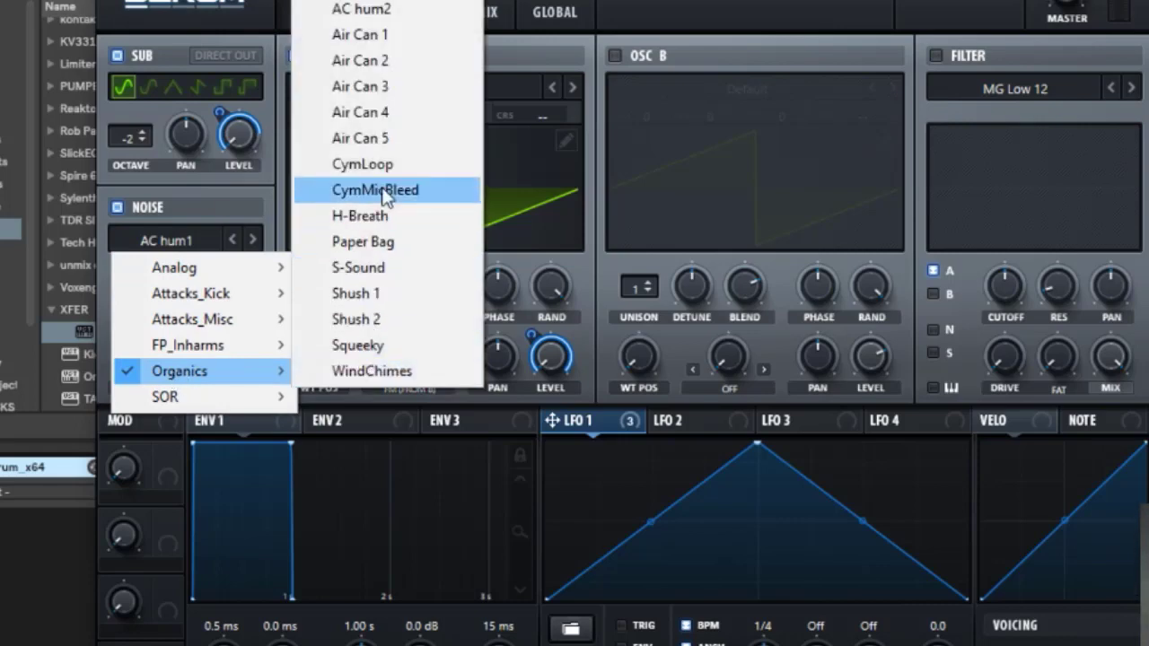
{"action": "mouse_move", "coordinate": [206, 396]}
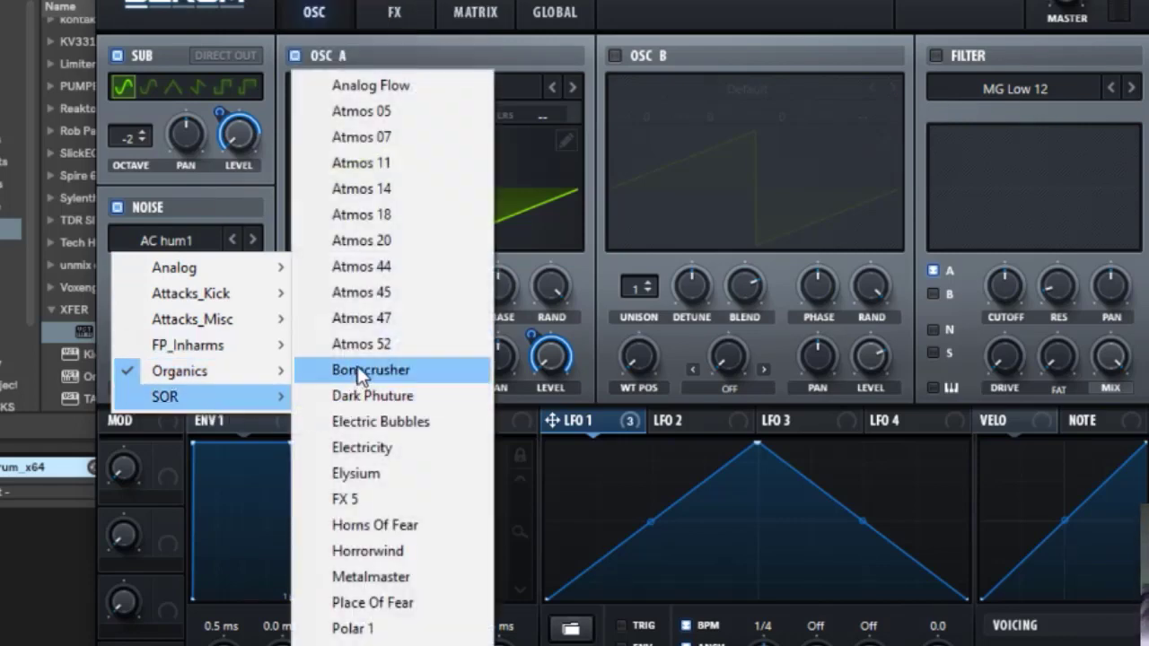
{"action": "left_click", "coordinate": [388, 346]}
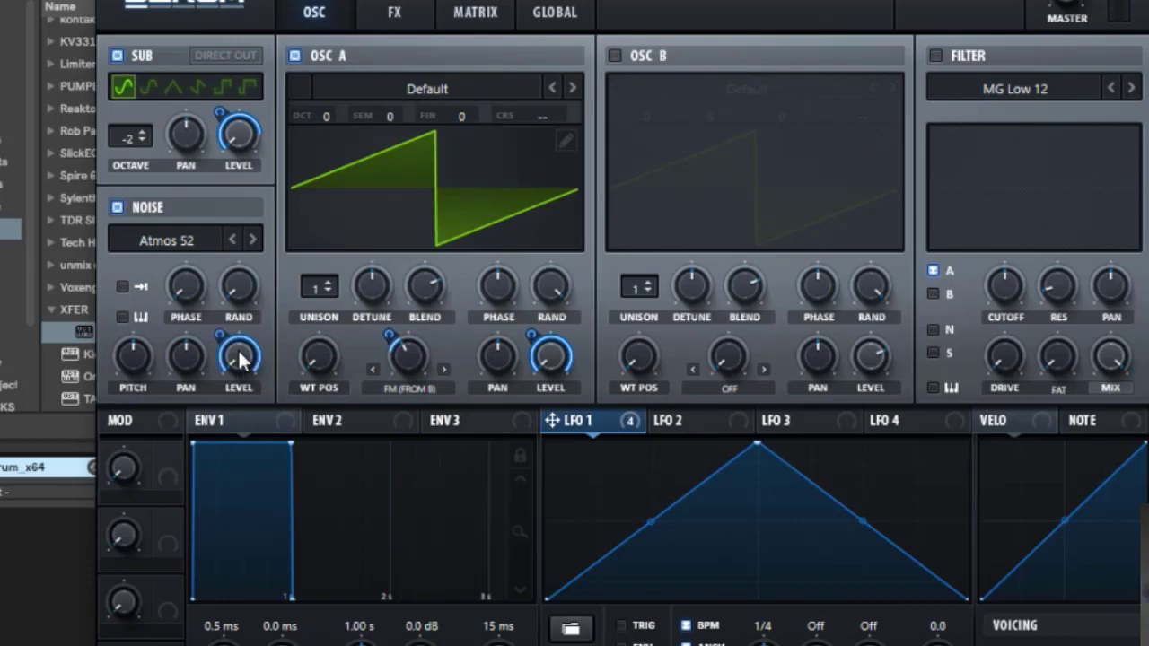
{"action": "mouse_move", "coordinate": [255, 362]}
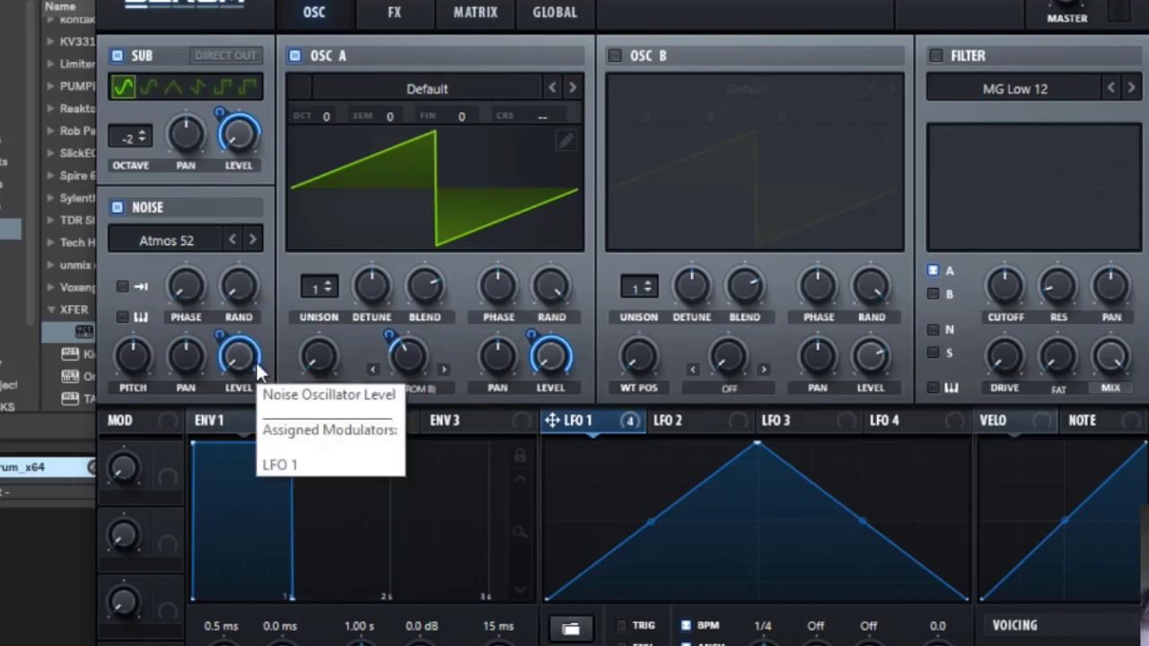
{"action": "left_click_drag", "start_coordinate": [221, 335], "coordinate": [225, 422]}
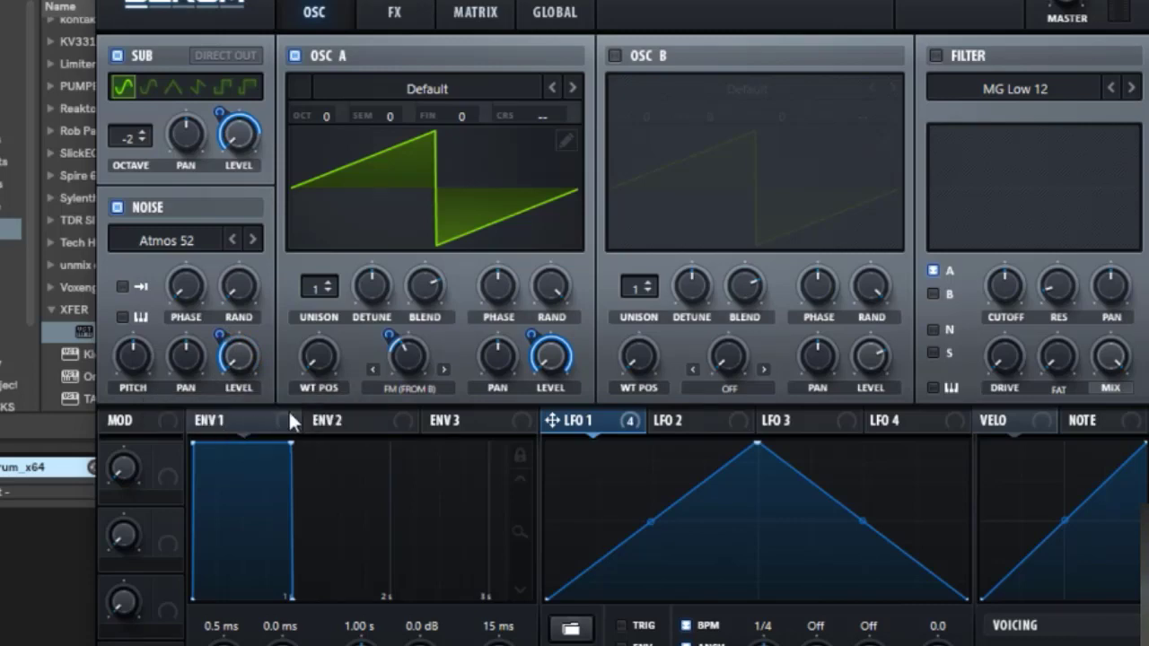
Enable key tracking for the noise oscillator and raise its pitch to match the reference preset.
{"action": "left_click", "coordinate": [123, 317]}
{"action": "left_click_drag", "start_coordinate": [149, 358], "coordinate": [153, 285]}
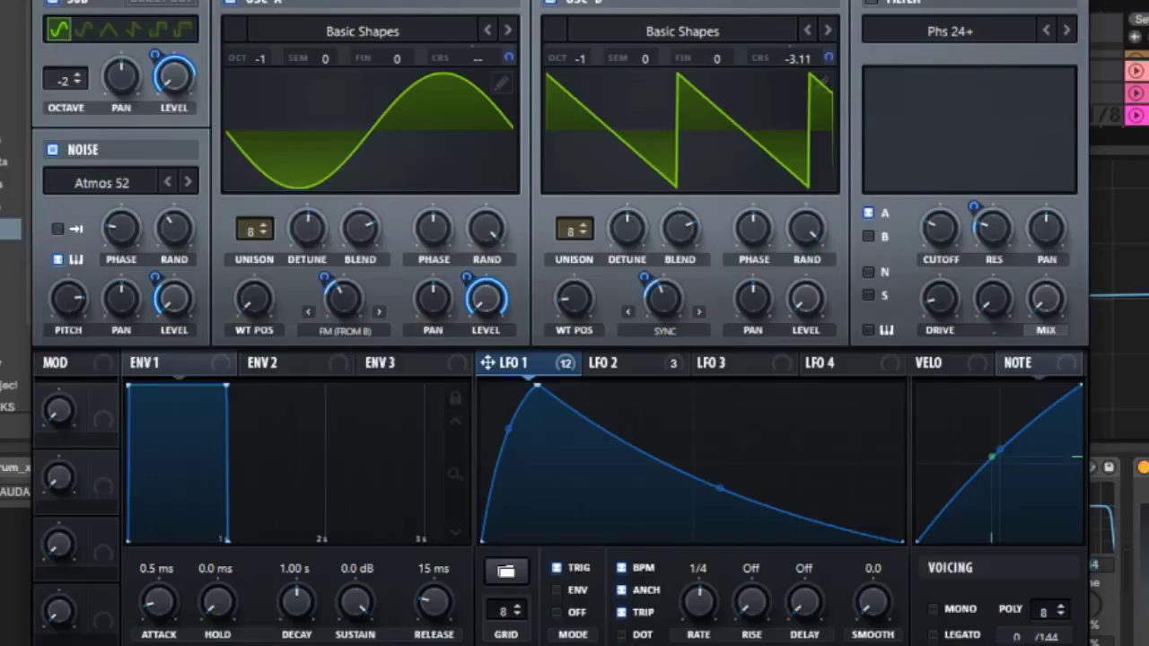
{"action": "left_click", "coordinate": [72, 297]}
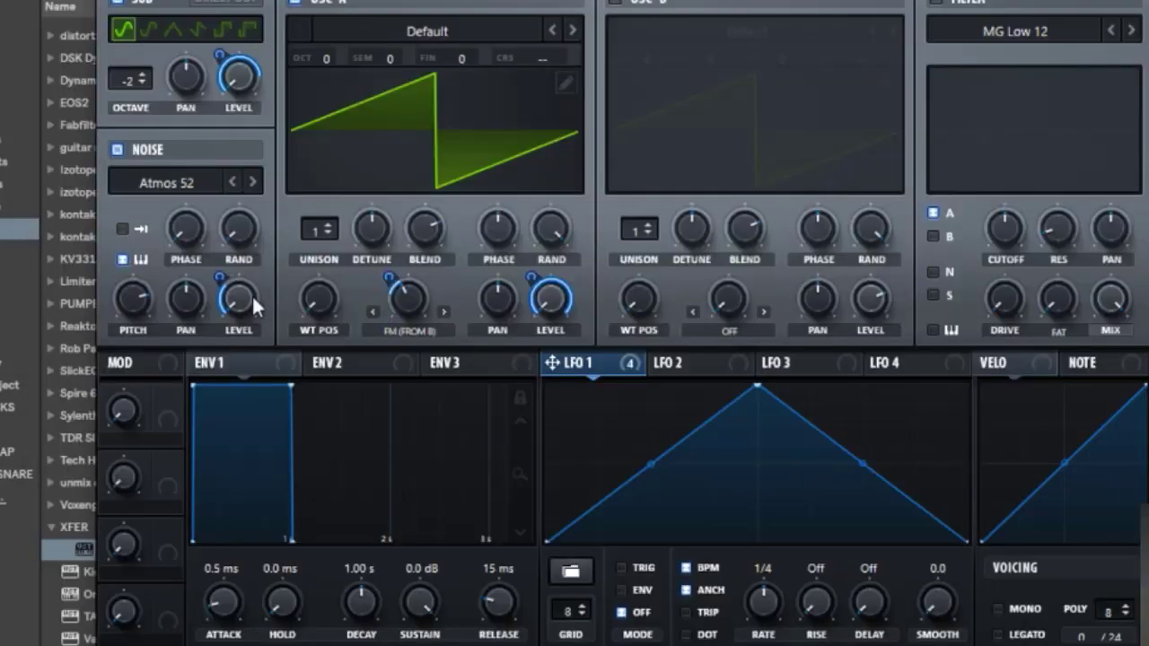
{"action": "left_click_drag", "start_coordinate": [141, 303], "coordinate": [143, 287]}
Assign LFO 2 to oscillator A's coarse pitch and load the Analog wavetable Basic Shapes into that oscillator.
{"action": "left_click", "coordinate": [672, 363]}
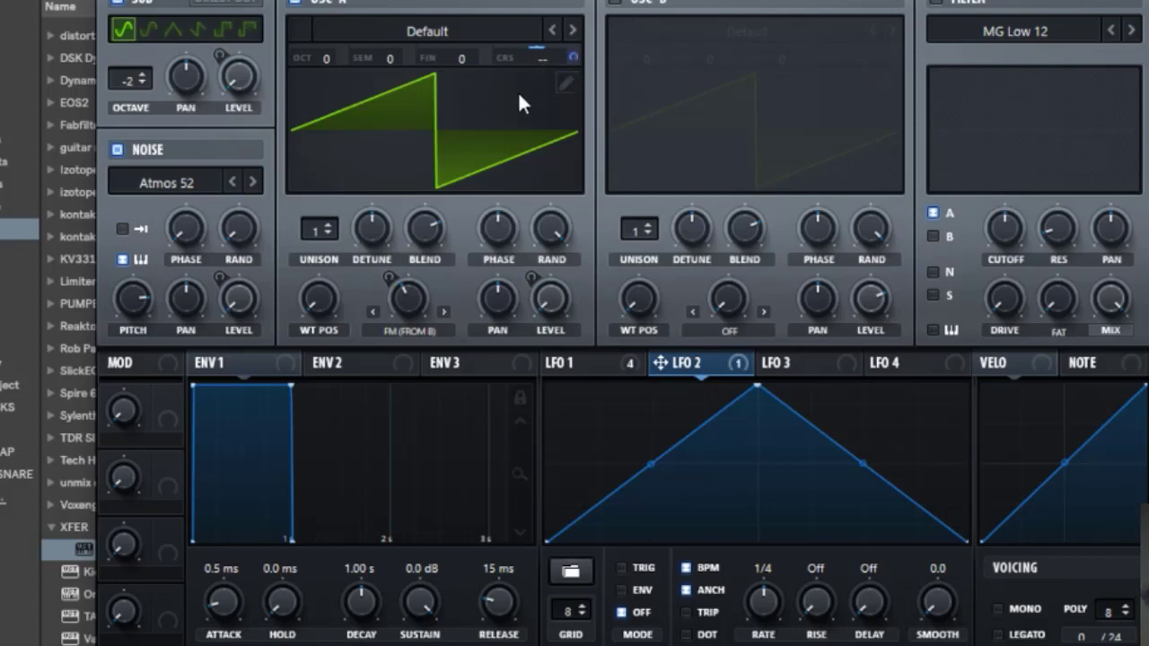
{"action": "left_click", "coordinate": [425, 30]}
{"action": "mouse_move", "coordinate": [404, 54]}
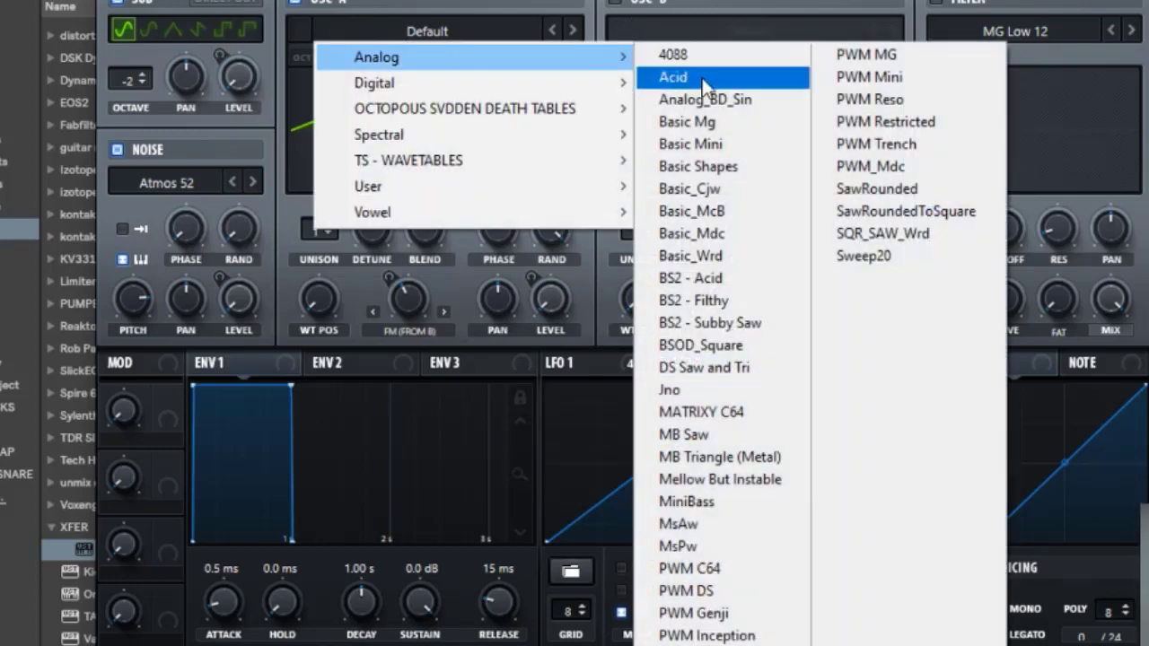
{"action": "left_click", "coordinate": [693, 166]}
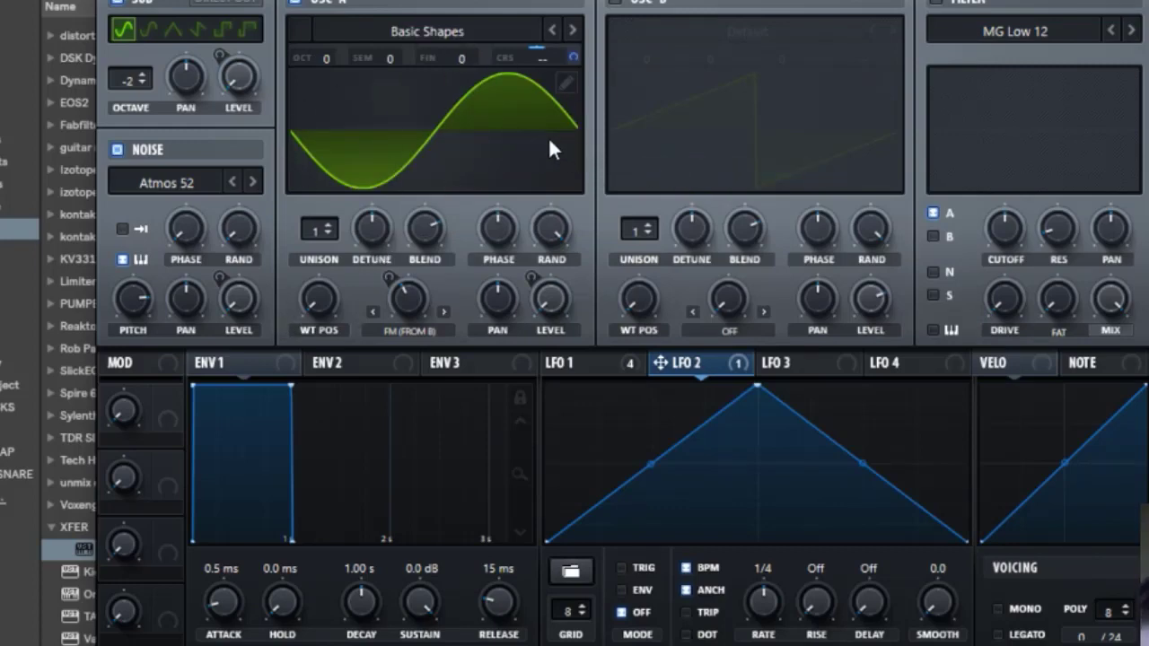
Reduce the LFO 2 modulation depth on oscillator A's coarse pitch and set the oscillator's octave to -1.
{"action": "mouse_move", "coordinate": [576, 56]}
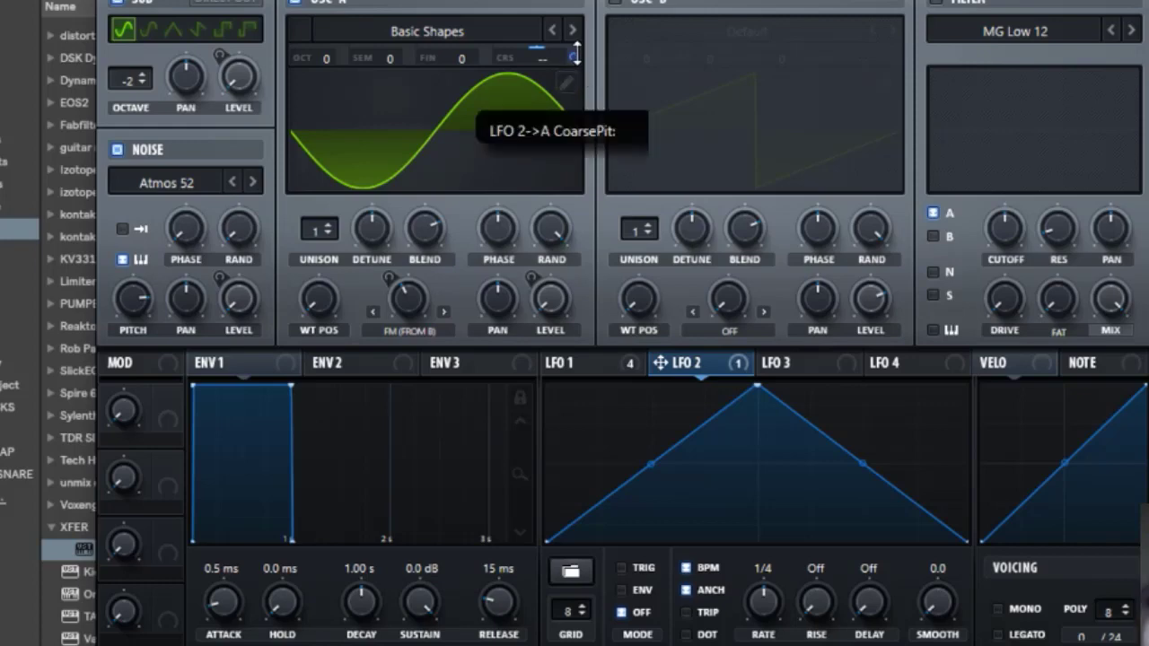
{"action": "left_click_drag", "start_coordinate": [576, 54], "coordinate": [578, 85]}
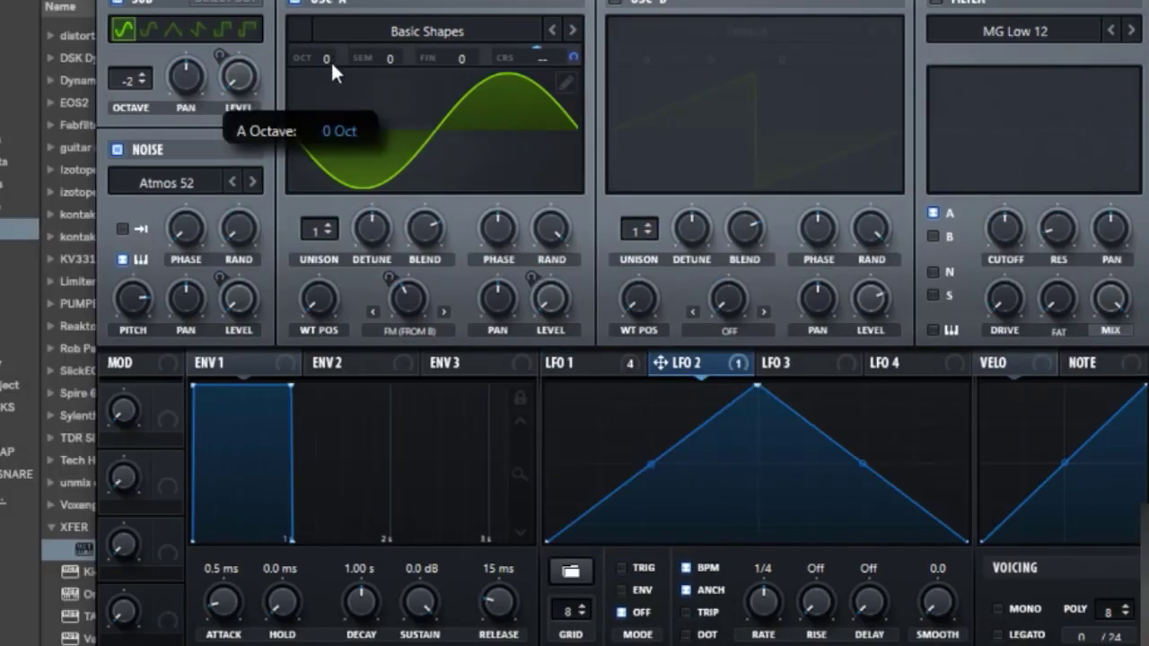
{"action": "left_click_drag", "start_coordinate": [331, 60], "coordinate": [330, 74]}
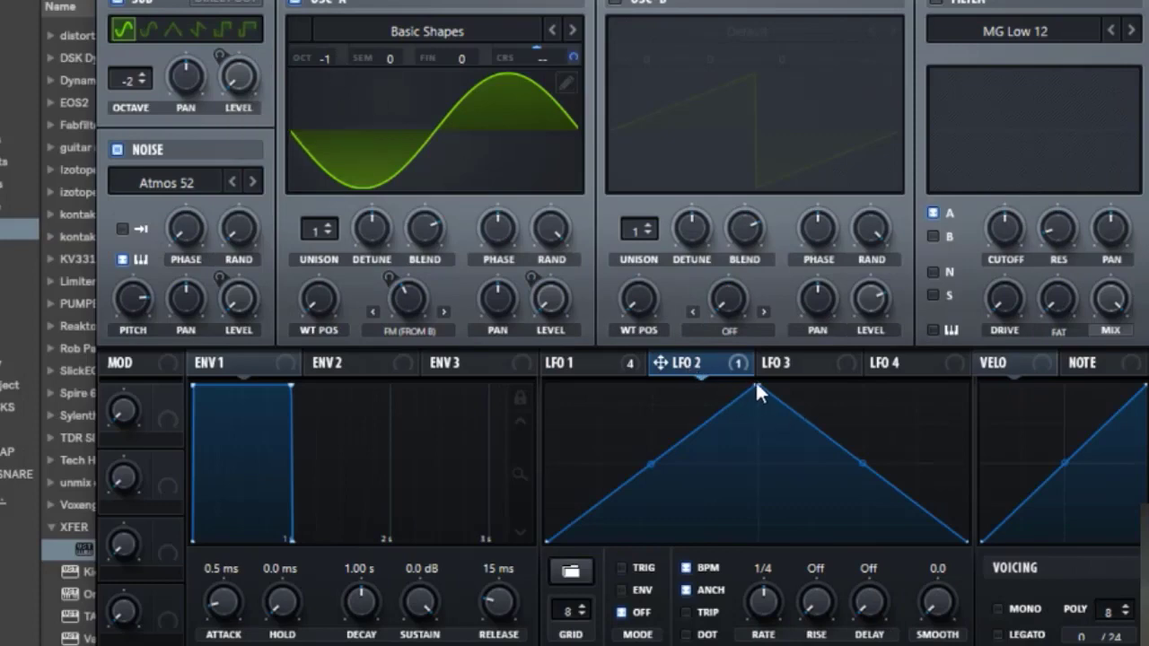
Reshape LFO 2 into a ramp rising to half height, with ENV mode and a 1/8 rate.
{"action": "left_click_drag", "start_coordinate": [754, 387], "coordinate": [983, 464]}
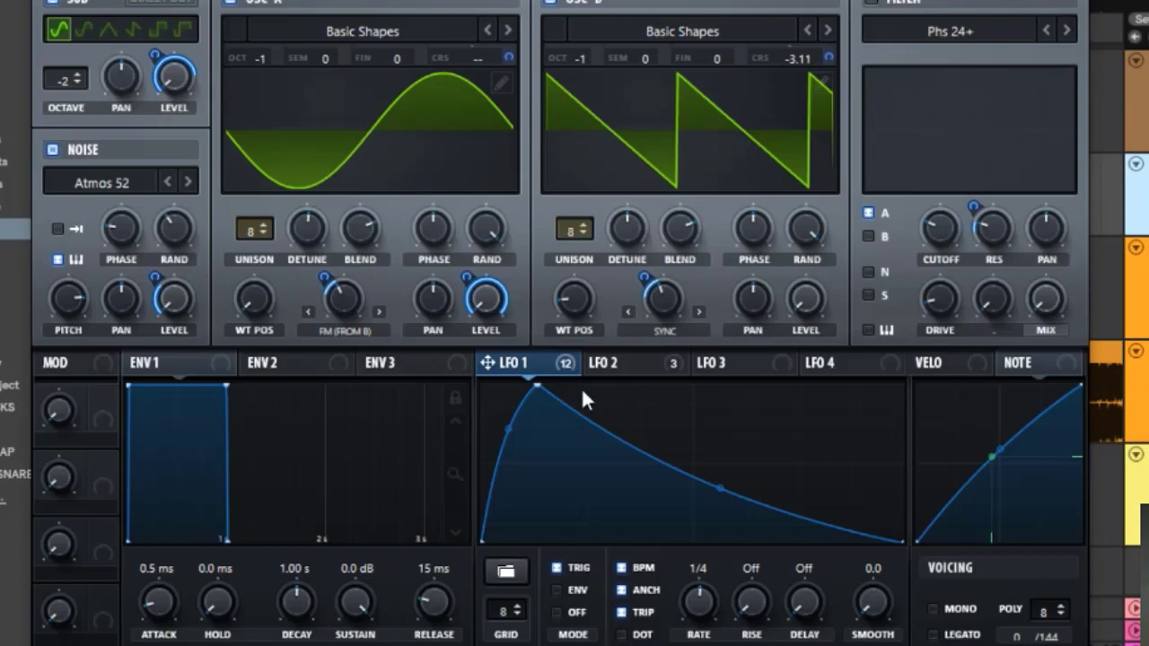
{"action": "left_click", "coordinate": [619, 363]}
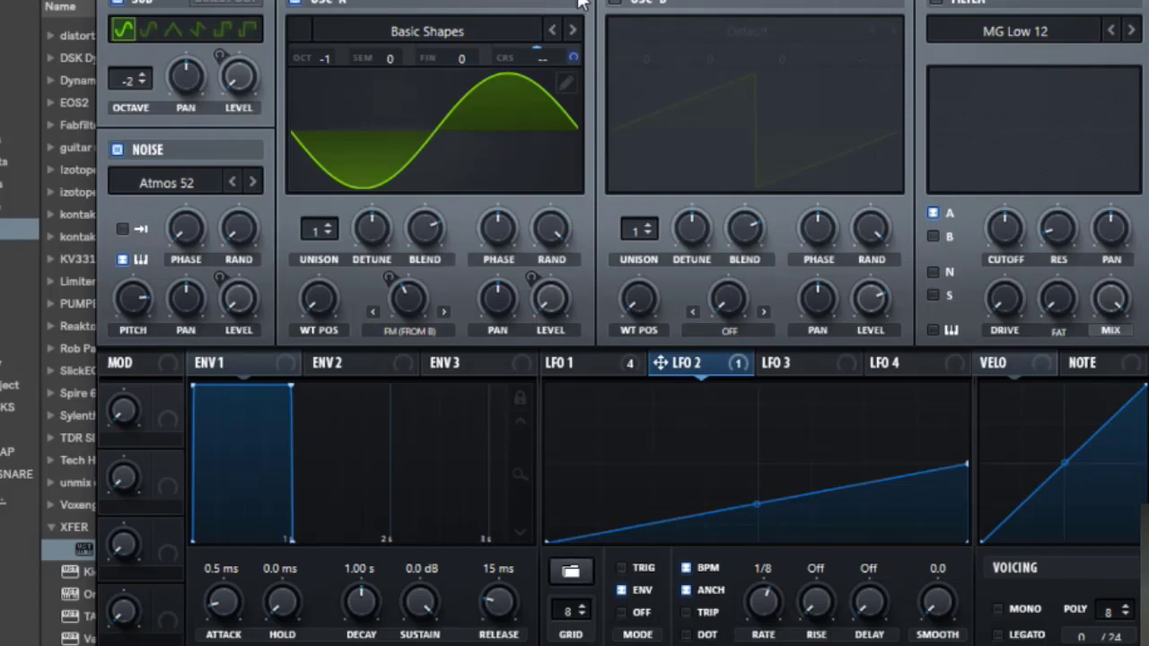
Turn on oscillator B.
{"action": "left_click", "coordinate": [617, 4]}
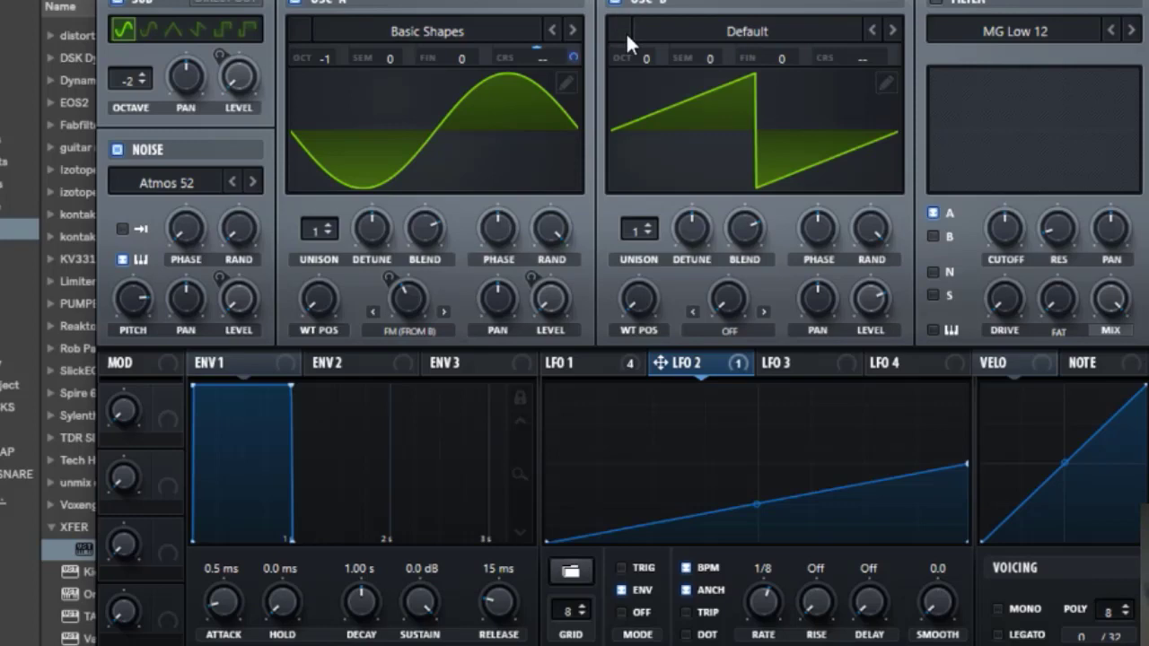
Load the Analog wavetable Basic Shapes into oscillator B.
{"action": "left_click", "coordinate": [706, 35]}
{"action": "mouse_move", "coordinate": [889, 47]}
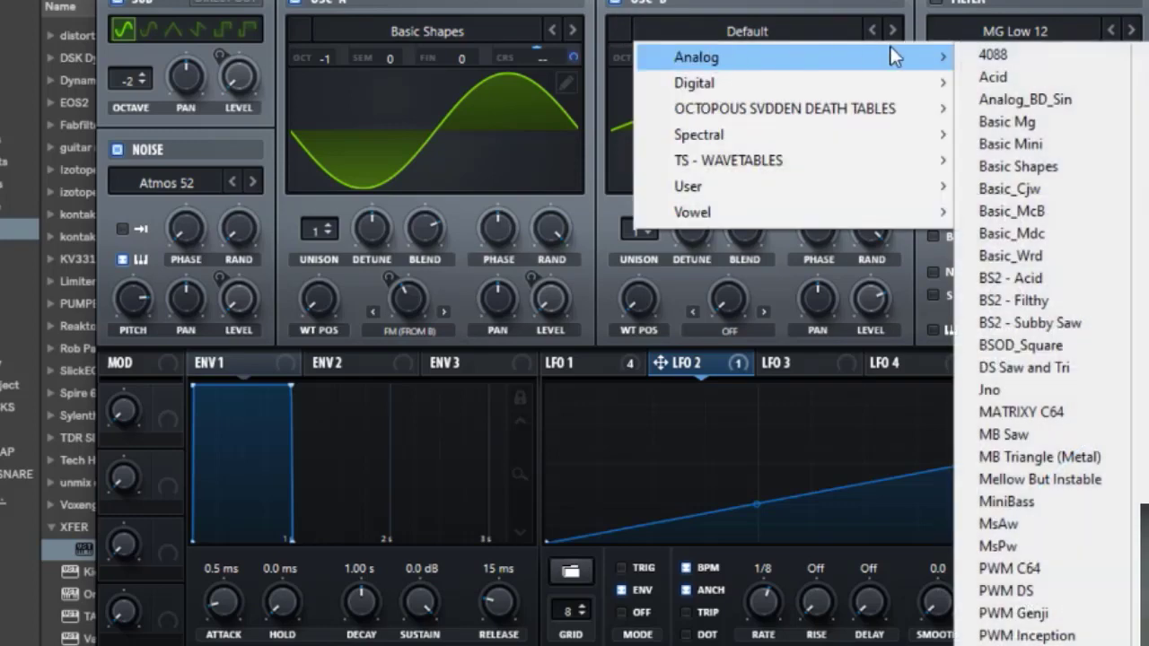
{"action": "left_click", "coordinate": [982, 161]}
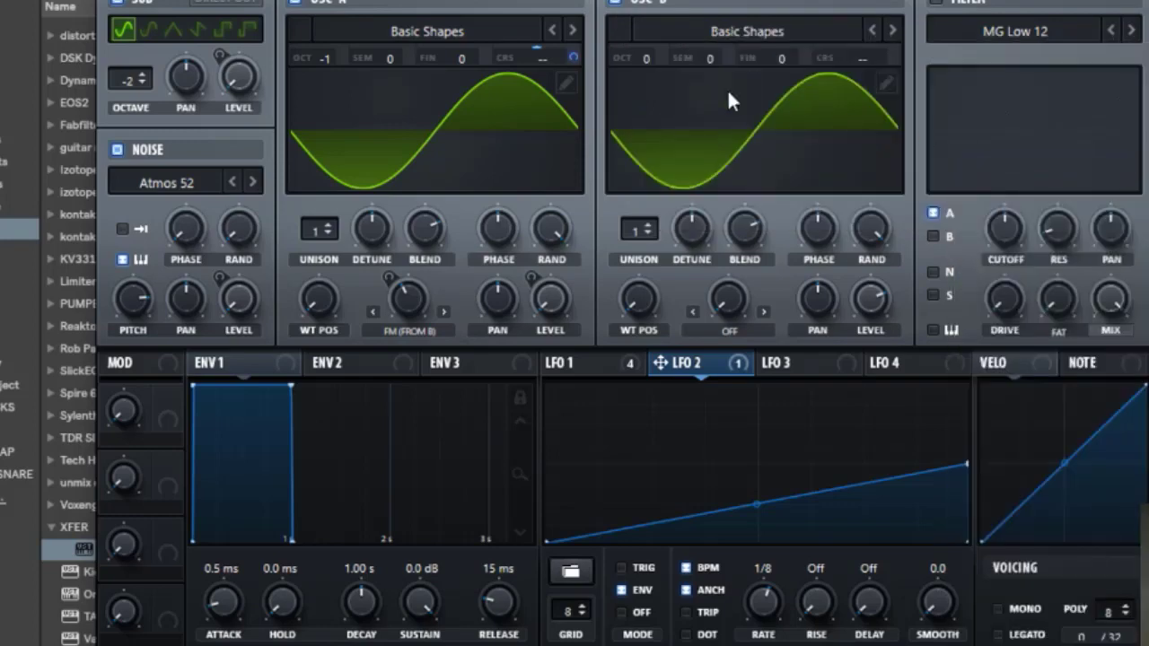
Set oscillator B's octave to -1 and its coarse pitch to -3.11.
{"action": "left_click_drag", "start_coordinate": [646, 62], "coordinate": [644, 84]}
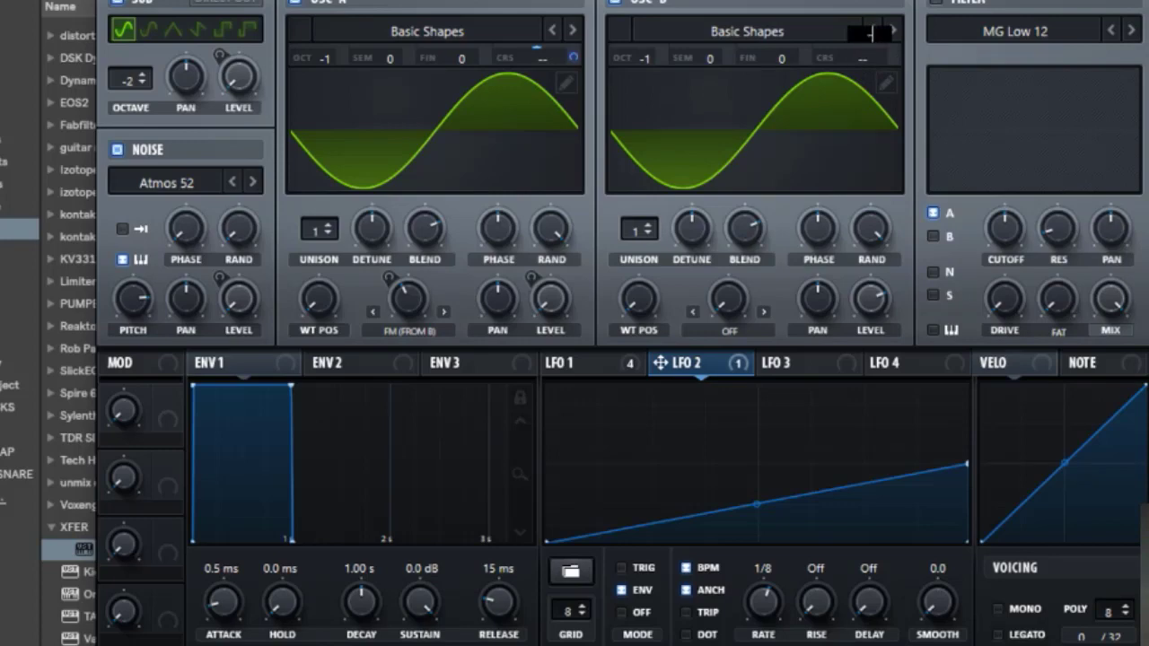
{"action": "type", "text": "-3"}
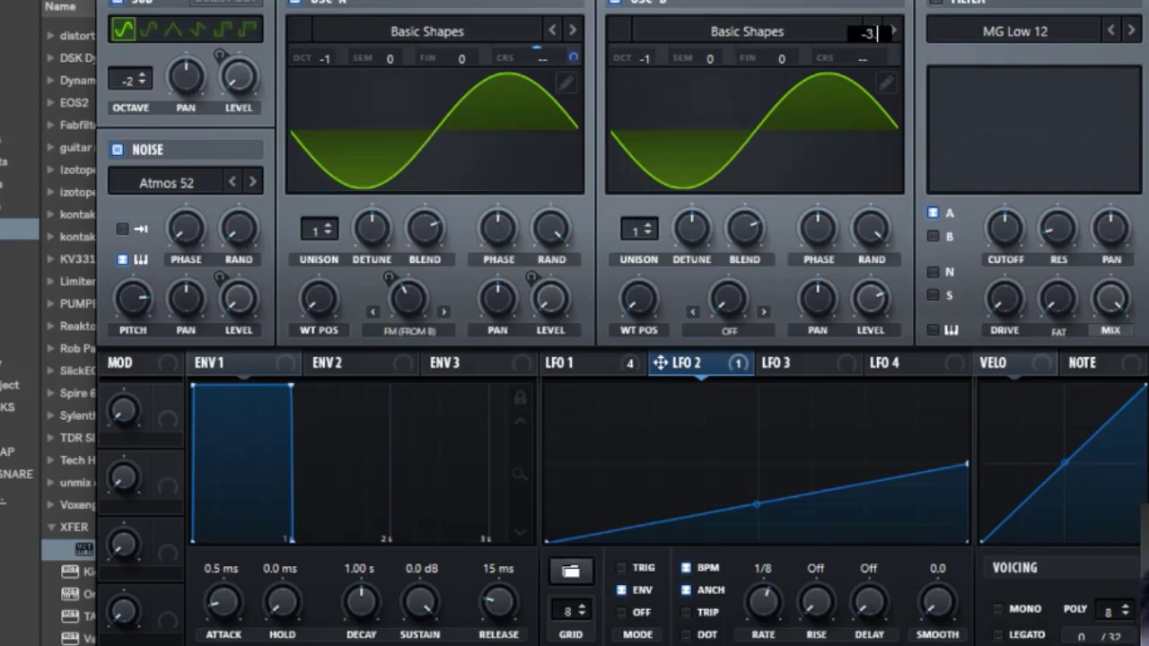
{"action": "type", "text": ".11"}
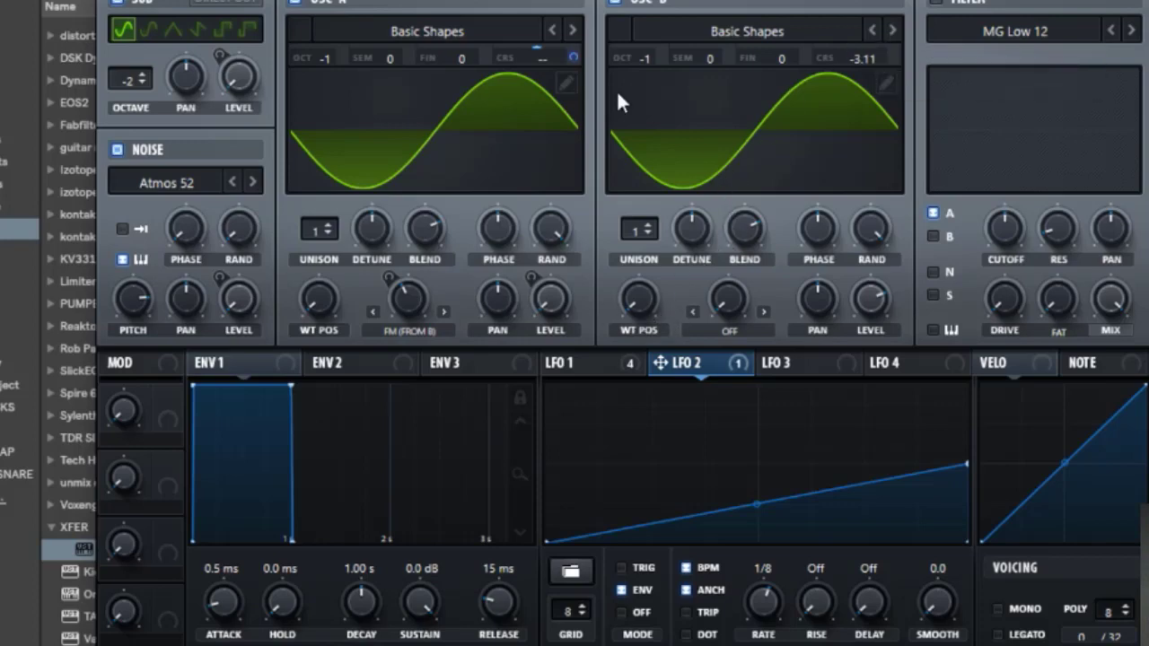
Set the unison to 8 voices on both oscillator A and oscillator B.
{"action": "left_click_drag", "start_coordinate": [631, 224], "coordinate": [655, 138]}
{"action": "left_click_drag", "start_coordinate": [636, 227], "coordinate": [644, 177]}
{"action": "left_click_drag", "start_coordinate": [314, 231], "coordinate": [345, 132]}
{"action": "left_click", "coordinate": [682, 139]}
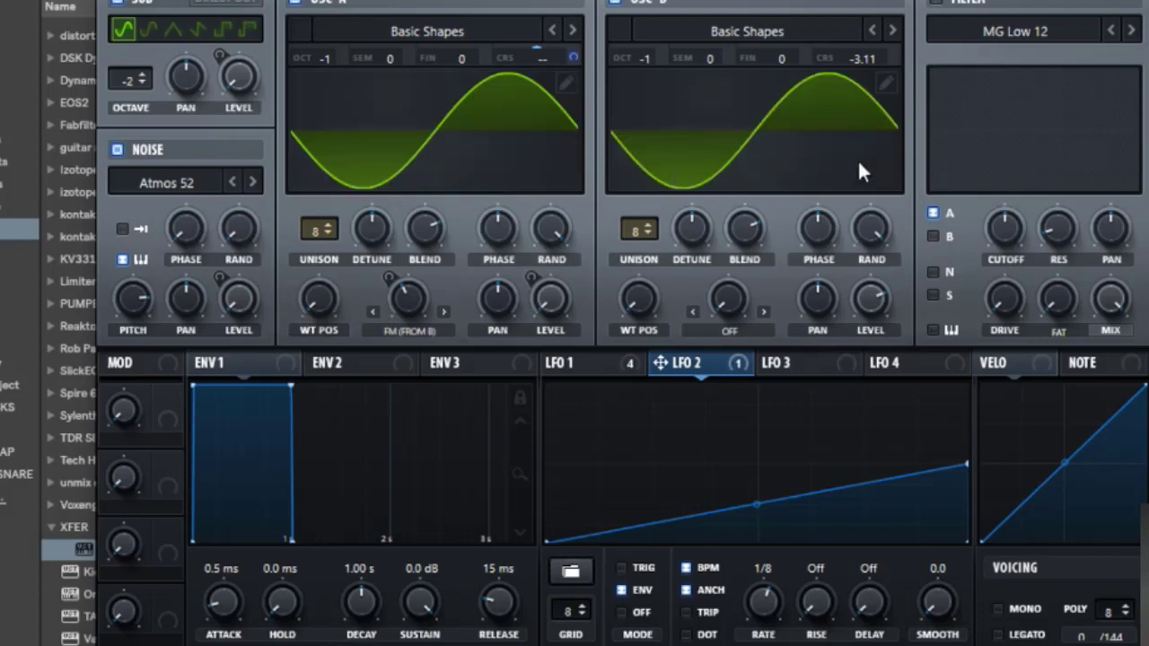
Move oscillator B's wavetable position to the falling saw shape and apply a raised amount of Sync (No Window) warp.
{"action": "mouse_move", "coordinate": [643, 310]}
{"action": "left_mouse_down"}
{"action": "mouse_move", "coordinate": [645, 220]}
{"action": "mouse_move", "coordinate": [635, 293]}
{"action": "left_mouse_up"}
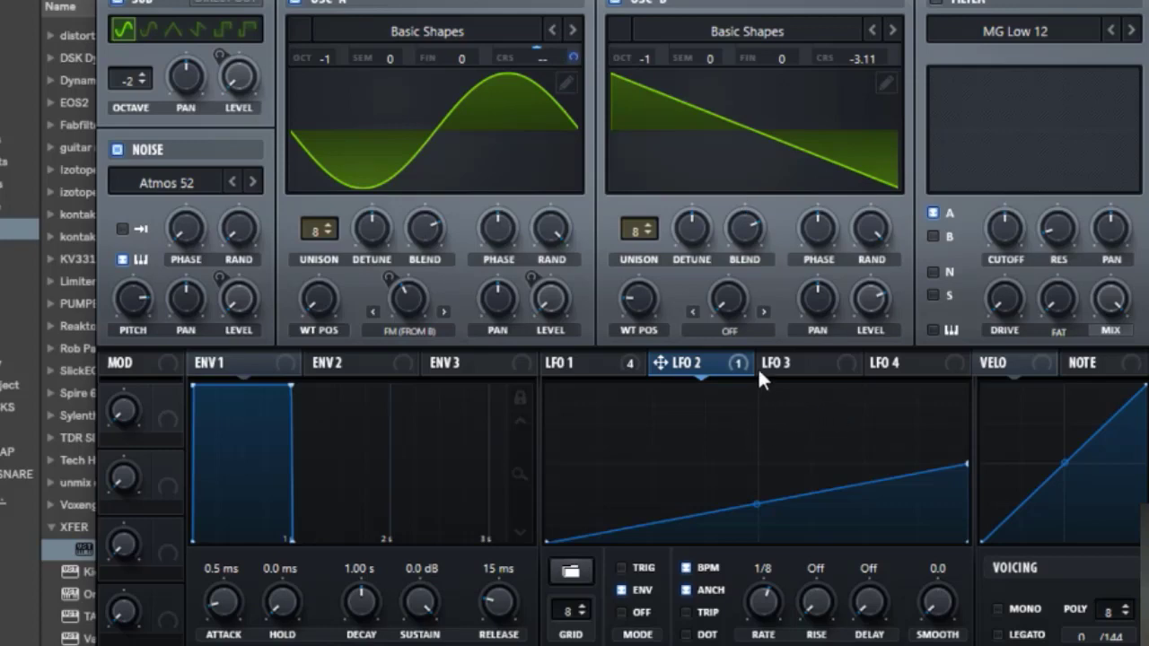
{"action": "left_click", "coordinate": [721, 328]}
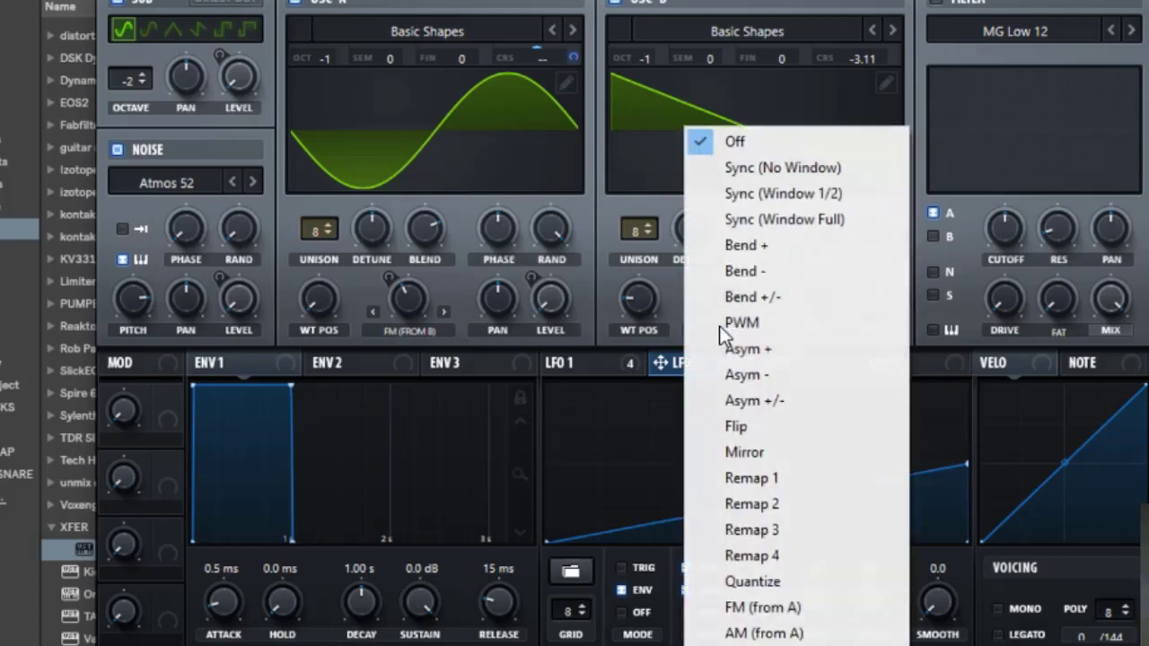
{"action": "left_click", "coordinate": [718, 167]}
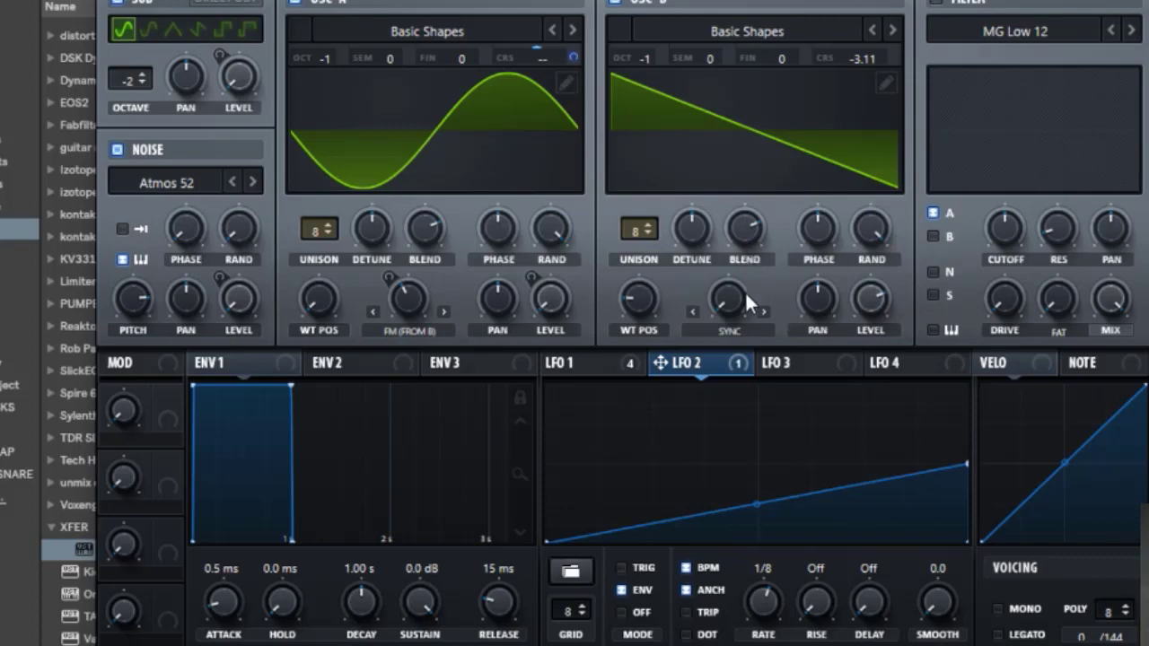
{"action": "left_click_drag", "start_coordinate": [734, 295], "coordinate": [763, 209]}
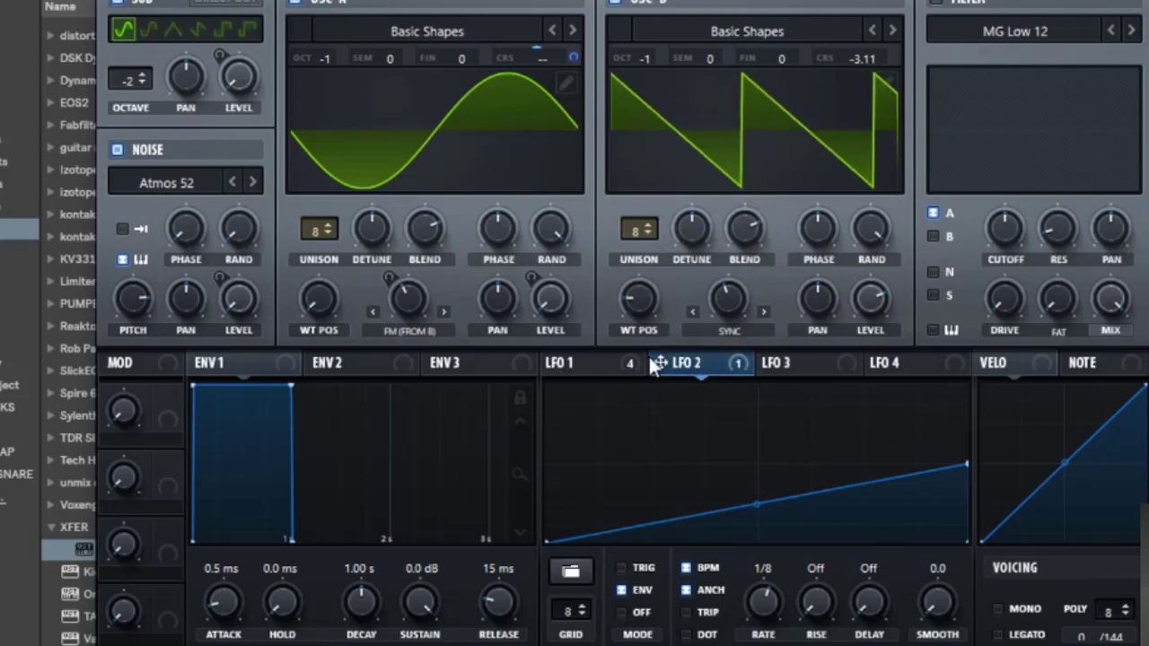
Assign LFO 1 to oscillator B's warp with a negative modulation depth and turn the oscillator's level fully down.
{"action": "left_click", "coordinate": [607, 366]}
{"action": "left_click_drag", "start_coordinate": [601, 357], "coordinate": [724, 296]}
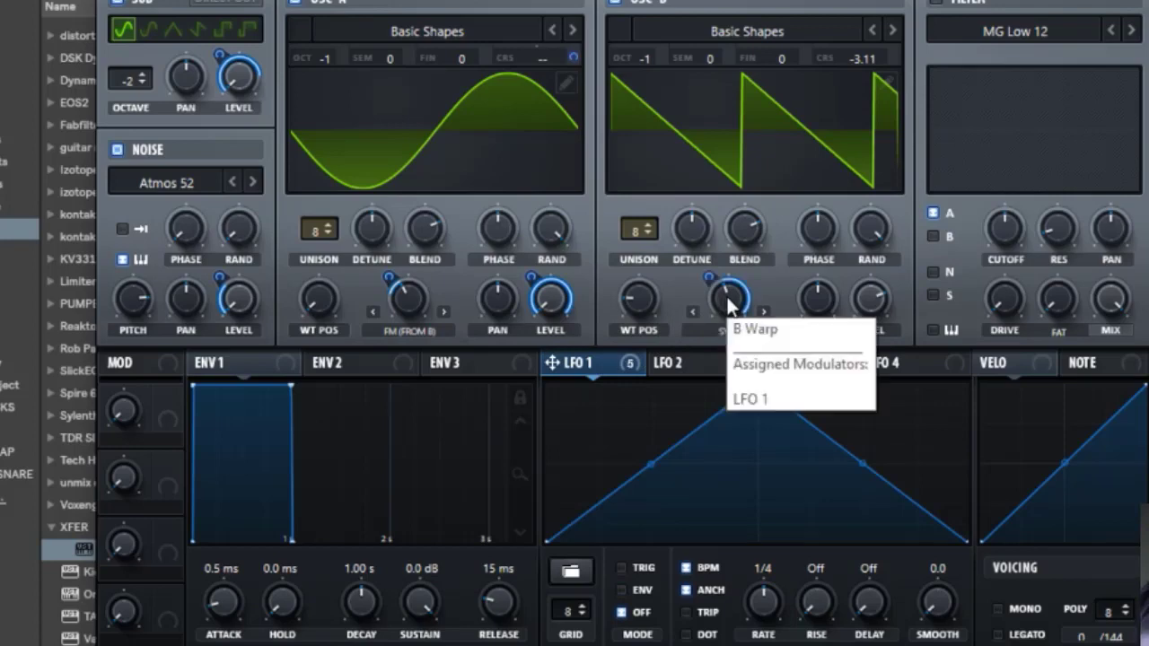
{"action": "mouse_move", "coordinate": [725, 303]}
{"action": "left_click_drag", "start_coordinate": [709, 278], "coordinate": [691, 375]}
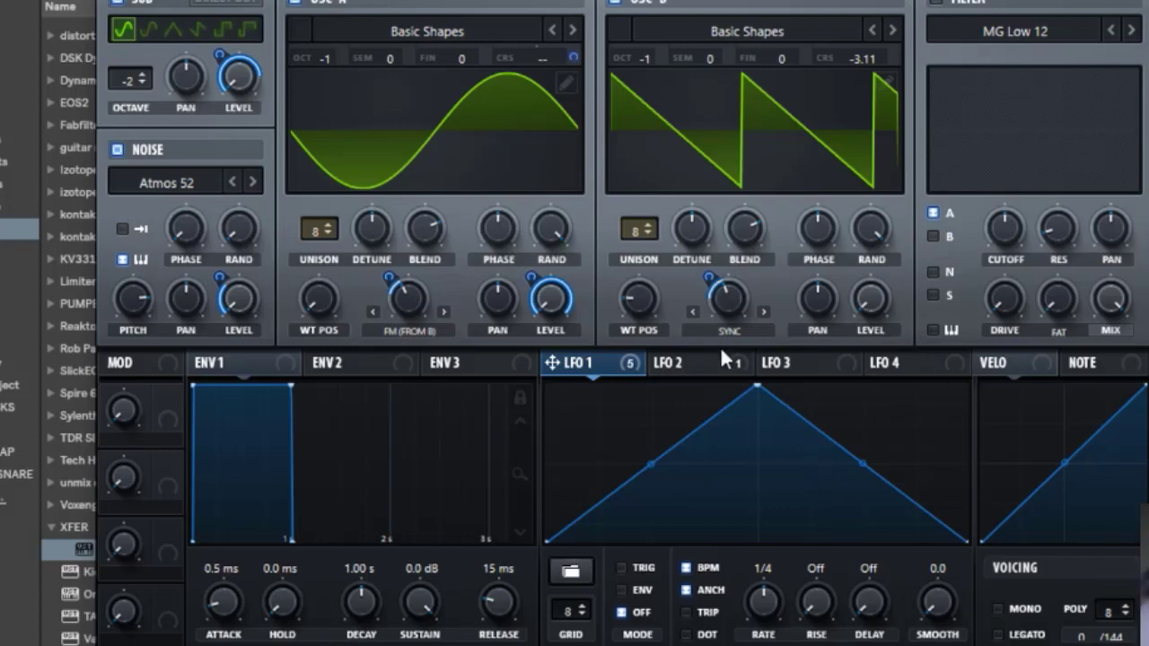
Assign LFO 2 to oscillator B's coarse pitch with a small positive modulation depth.
{"action": "left_click", "coordinate": [704, 363]}
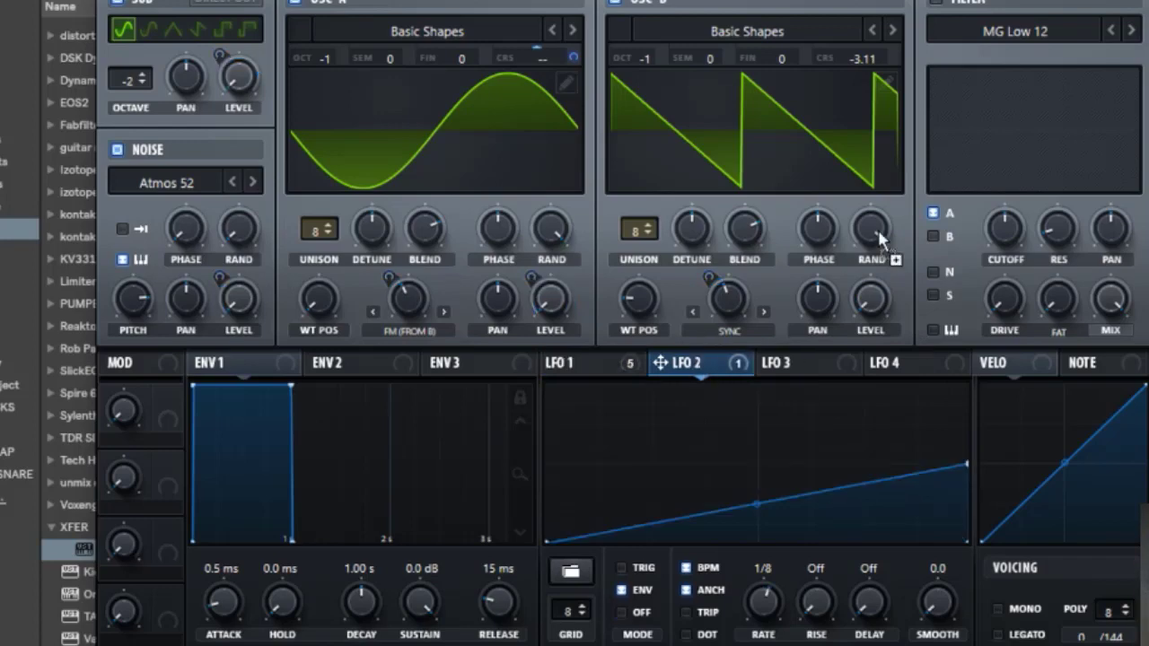
{"action": "left_click_drag", "start_coordinate": [849, 49], "coordinate": [855, 62]}
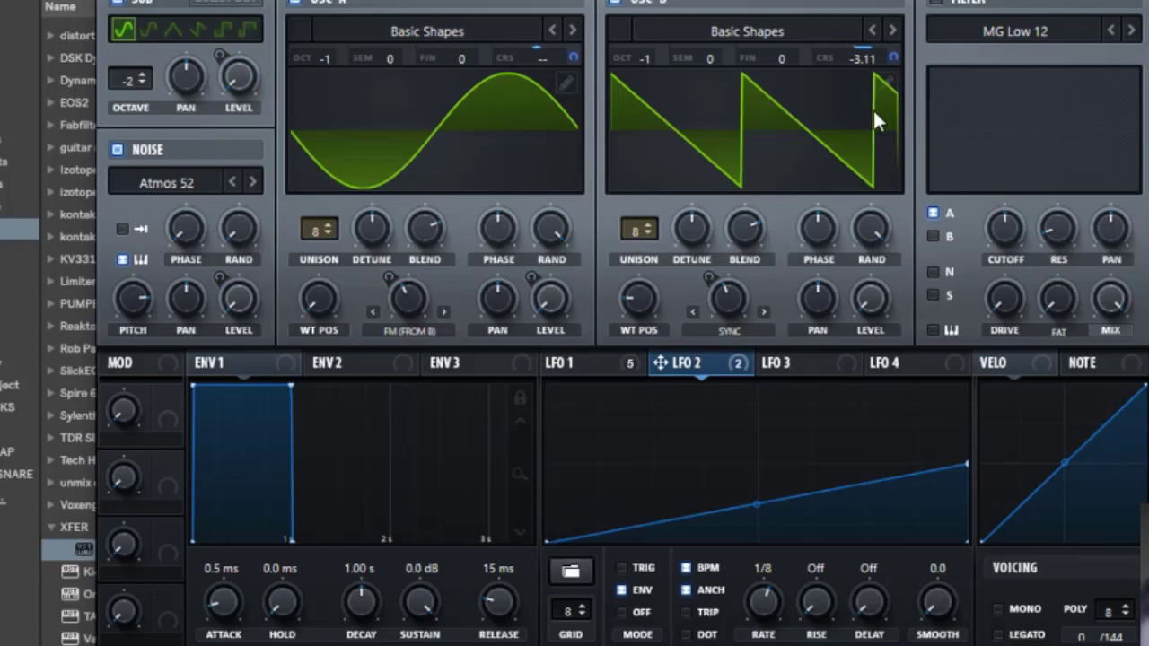
{"action": "left_click_drag", "start_coordinate": [893, 57], "coordinate": [895, 68]}
Add a modulation matrix routing from LFO 2 to the global Mast.Tun with a very slight positive amount.
{"action": "left_click", "coordinate": [436, 1]}
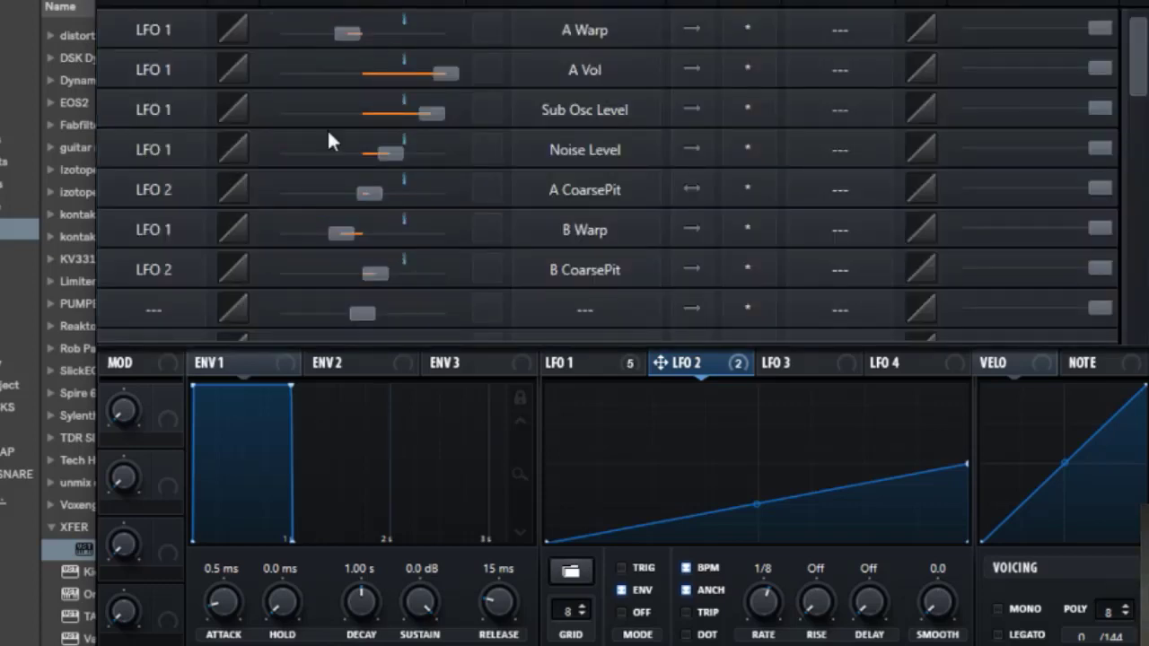
{"action": "left_click", "coordinate": [156, 309]}
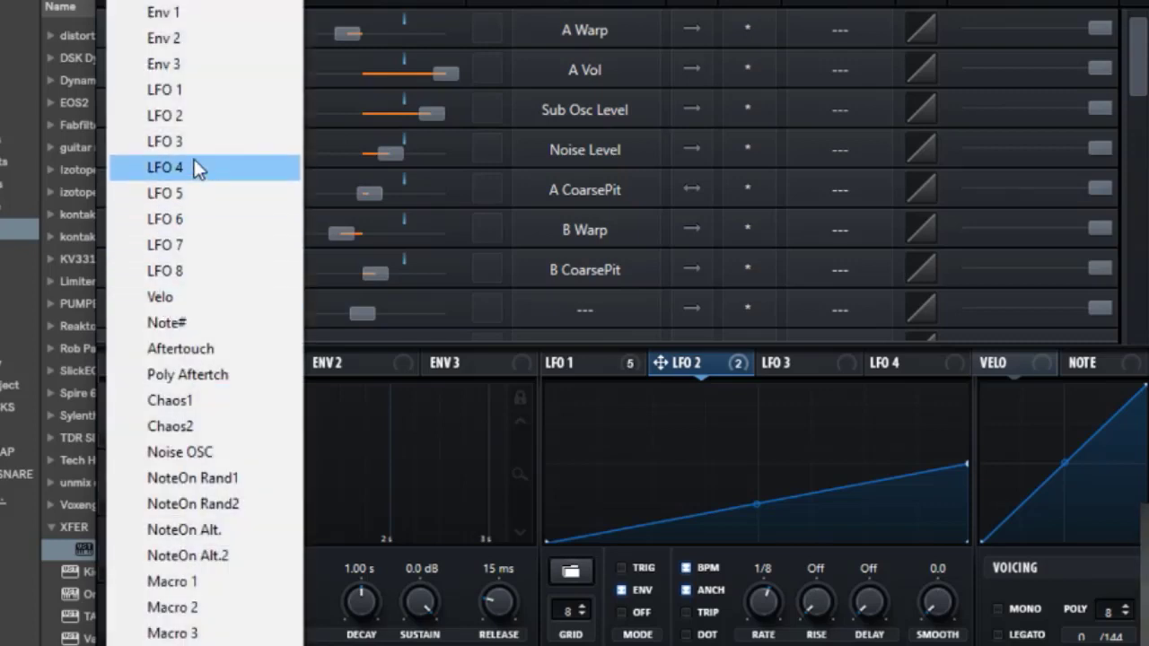
{"action": "left_click", "coordinate": [179, 117]}
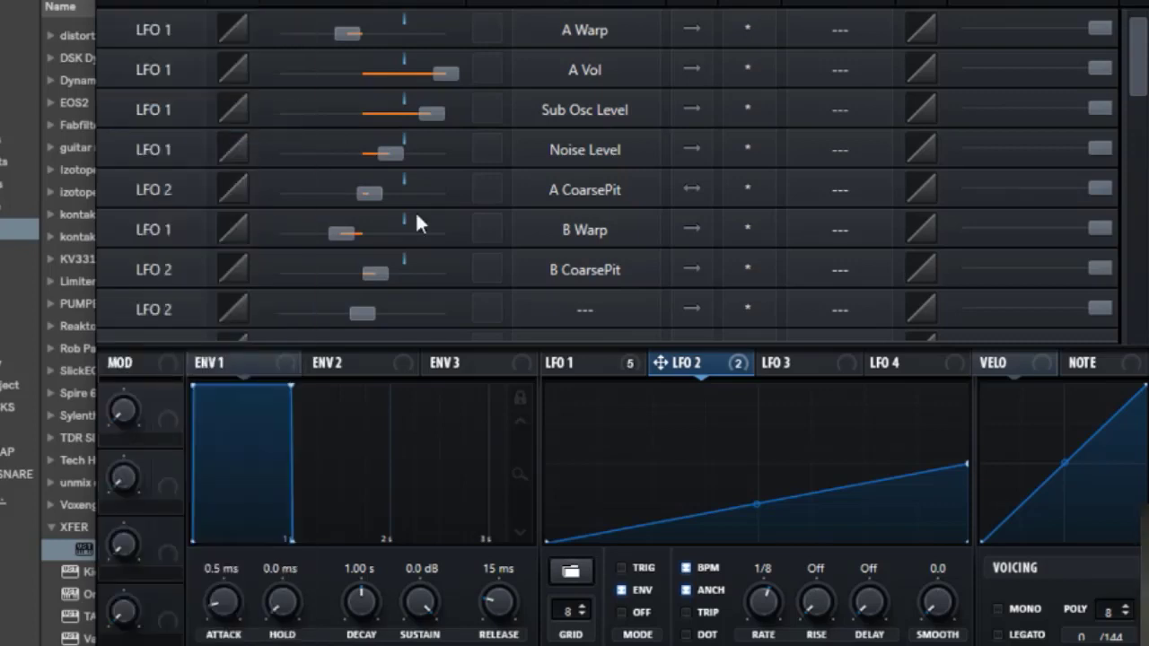
{"action": "left_click", "coordinate": [584, 312]}
{"action": "mouse_move", "coordinate": [575, 519]}
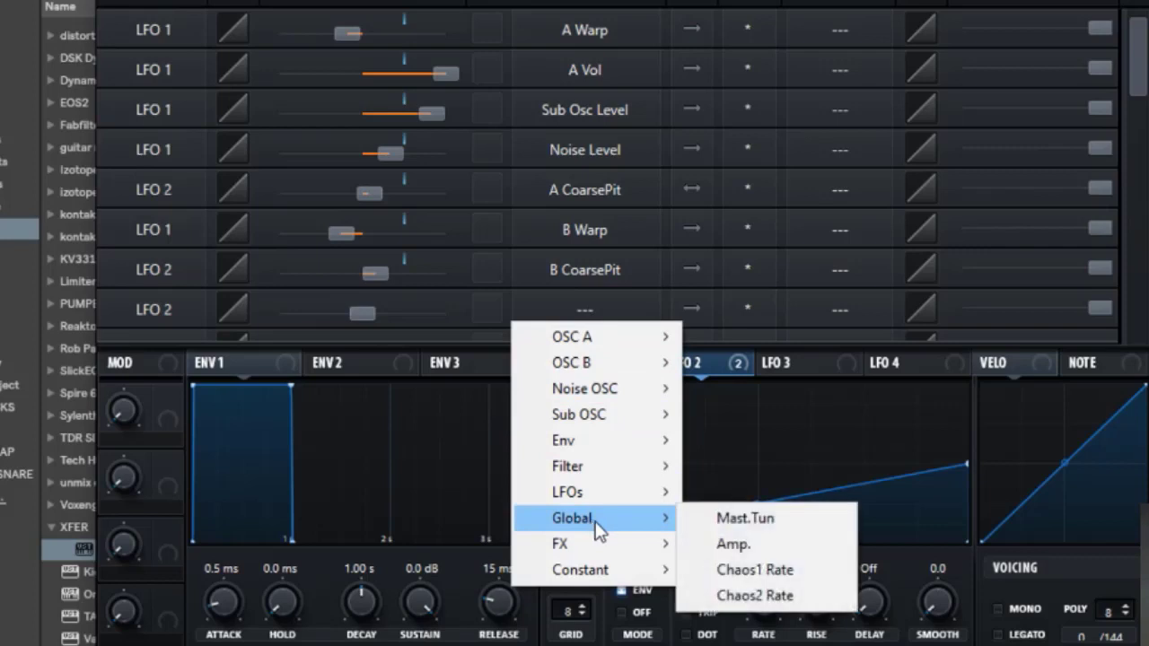
{"action": "left_click", "coordinate": [721, 521]}
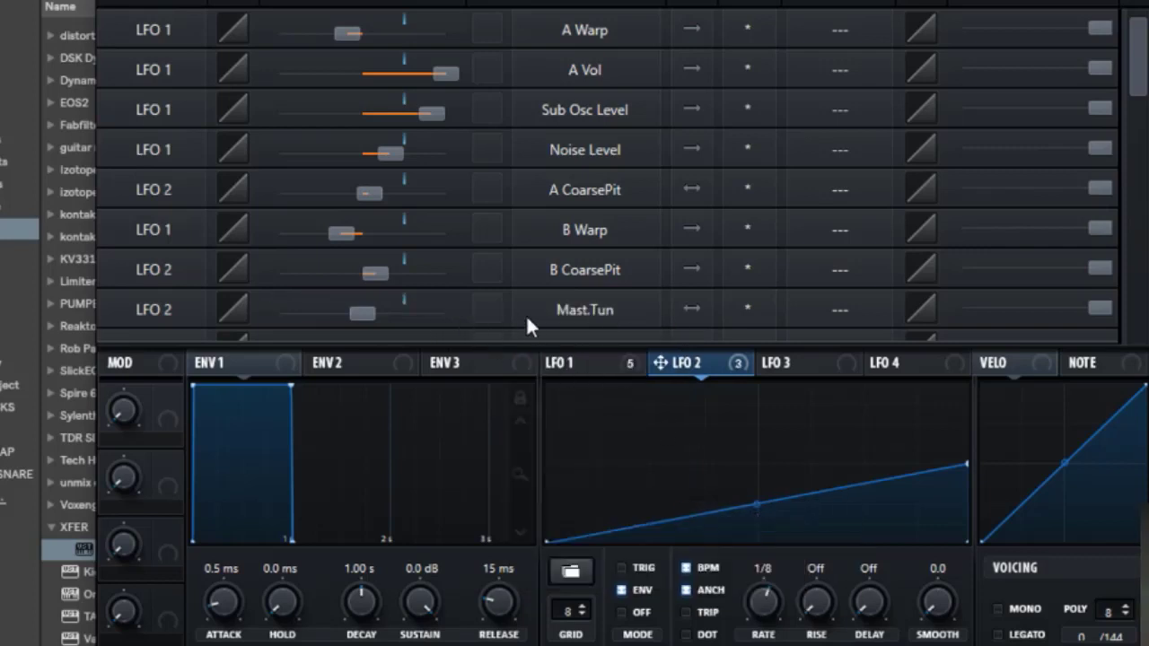
{"action": "left_click_drag", "start_coordinate": [361, 311], "coordinate": [363, 311]}
Turn on the Hyper/Dimension effect.
{"action": "left_click", "coordinate": [396, 1]}
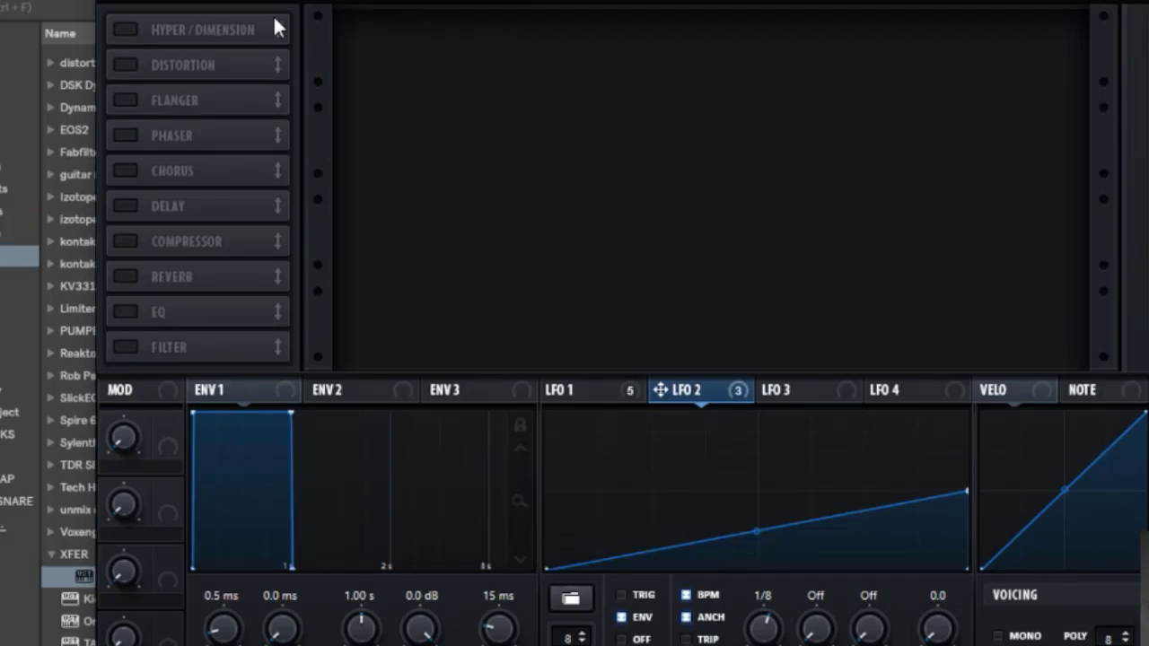
{"action": "left_click", "coordinate": [125, 30]}
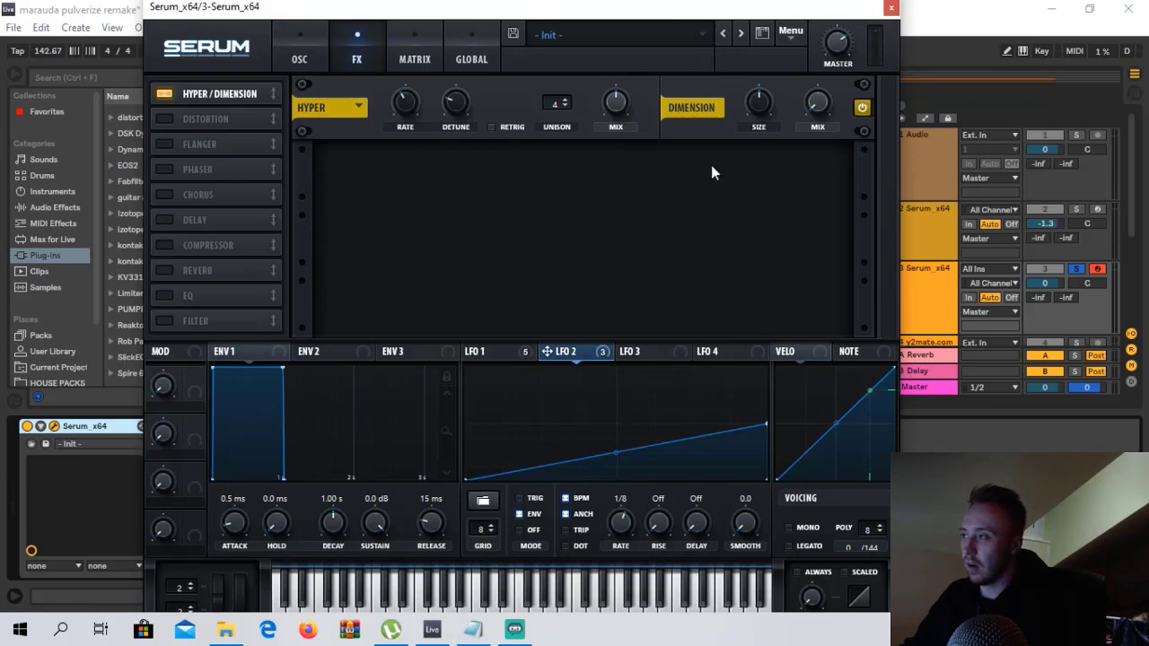
View the notes in the synth track's MIDI clip and return to the synth's effects rack.
{"action": "left_click", "coordinate": [891, 8]}
{"action": "double_click", "coordinate": [443, 267]}
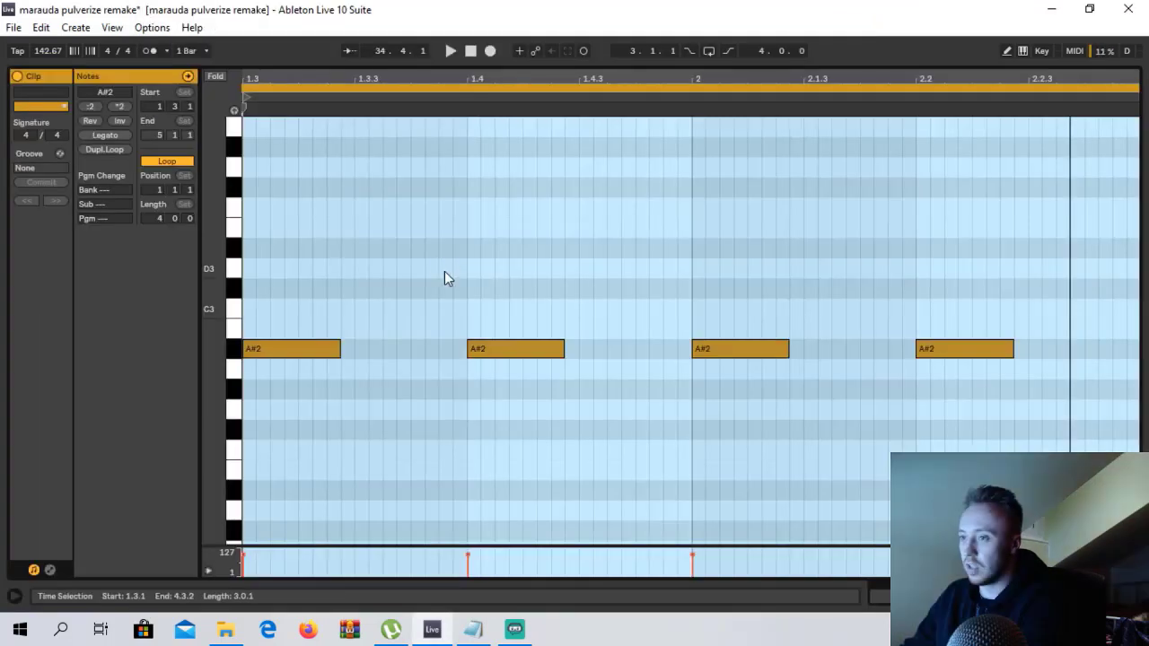
{"action": "left_click", "coordinate": [1050, 596]}
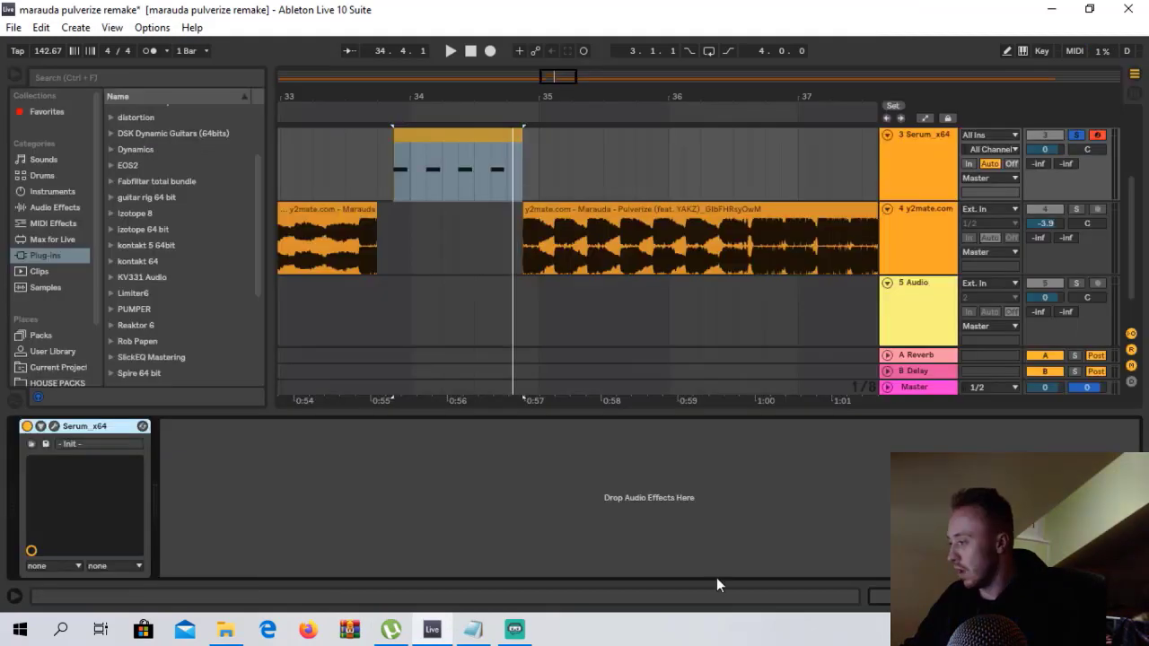
{"action": "left_click", "coordinate": [54, 426]}
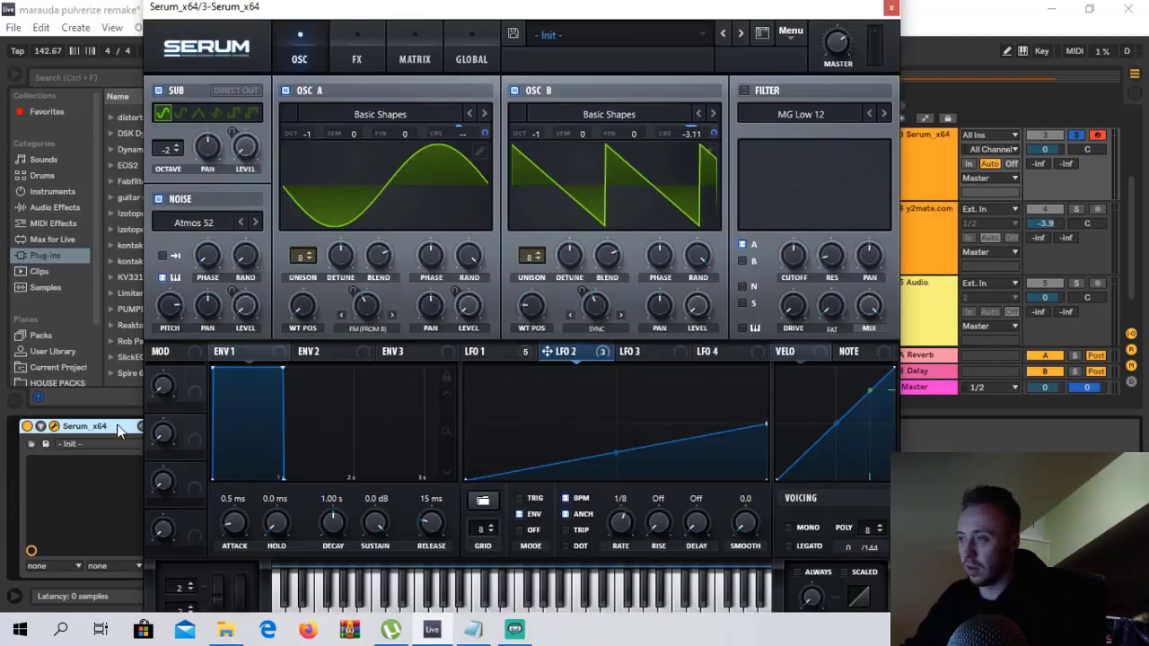
{"action": "left_click", "coordinate": [370, 61]}
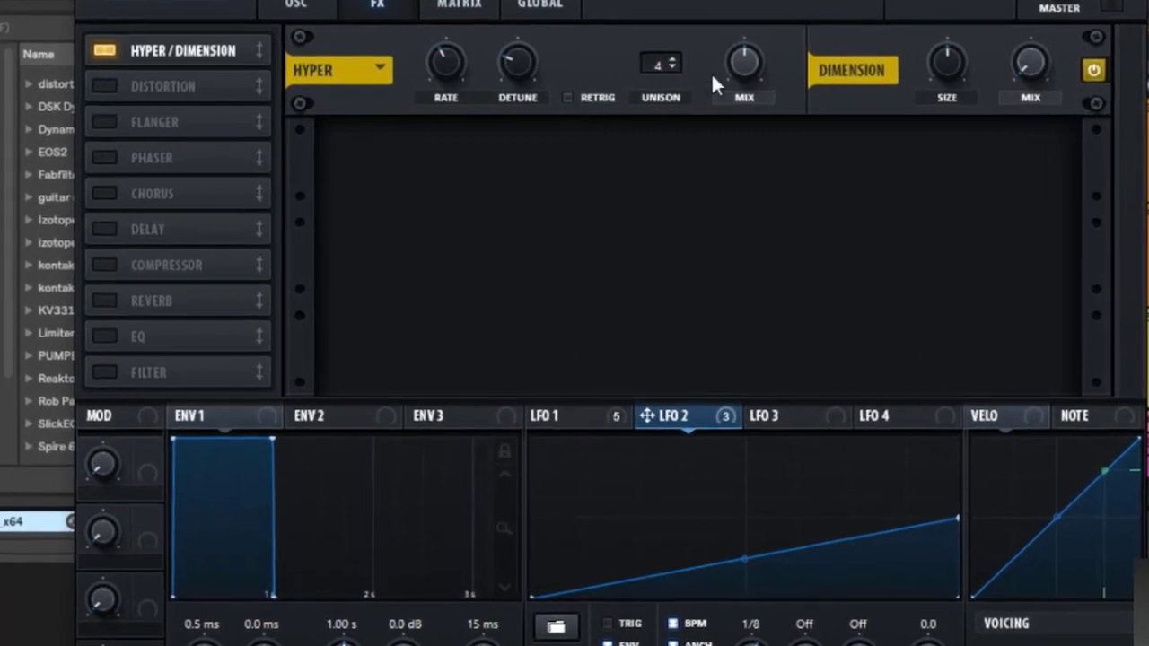
Lower the Hyper mix and the Dimension size, and raise the Dimension mix slightly.
{"action": "left_click_drag", "start_coordinate": [744, 57], "coordinate": [737, 109]}
{"action": "left_click_drag", "start_coordinate": [947, 63], "coordinate": [932, 159]}
{"action": "left_click_drag", "start_coordinate": [1017, 72], "coordinate": [1031, 39]}
Turn on the Distortion effect in Diode 1 mode with its filter set to PRE and fully high-pass.
{"action": "left_click", "coordinate": [106, 86]}
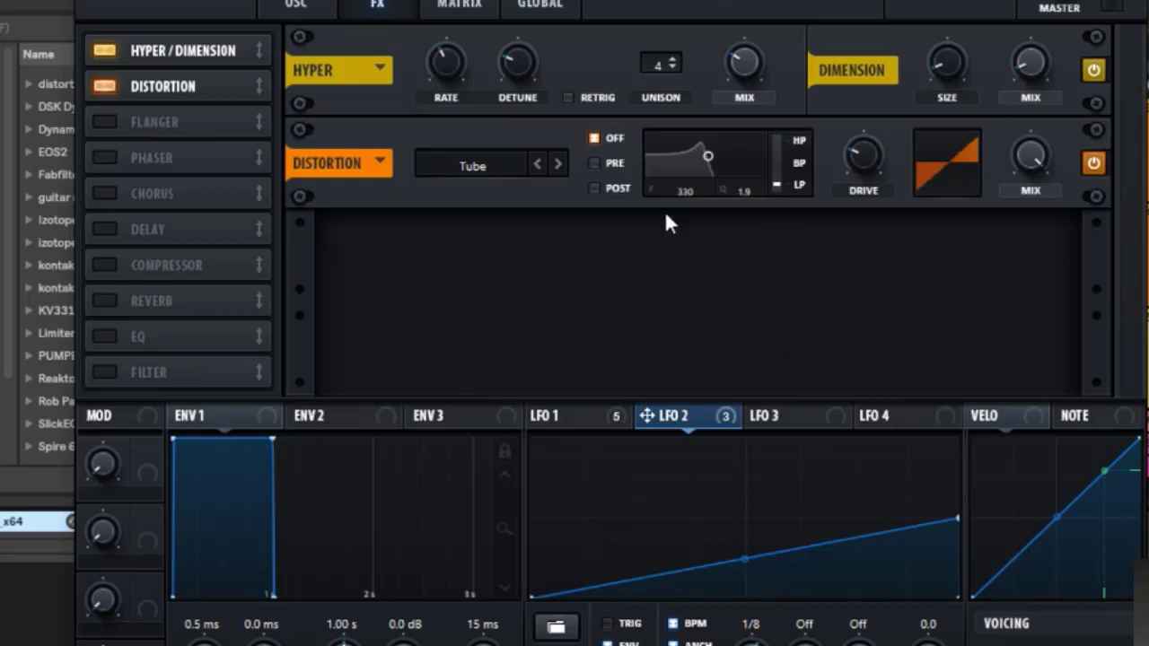
{"action": "left_click", "coordinate": [605, 165]}
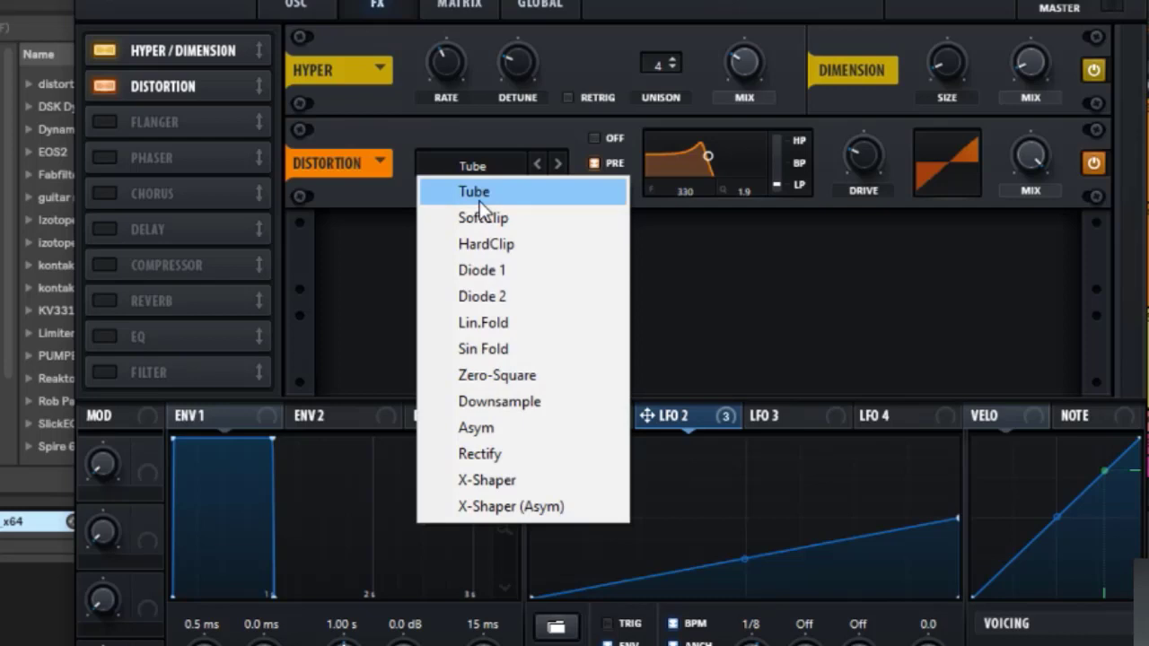
{"action": "left_click", "coordinate": [484, 269]}
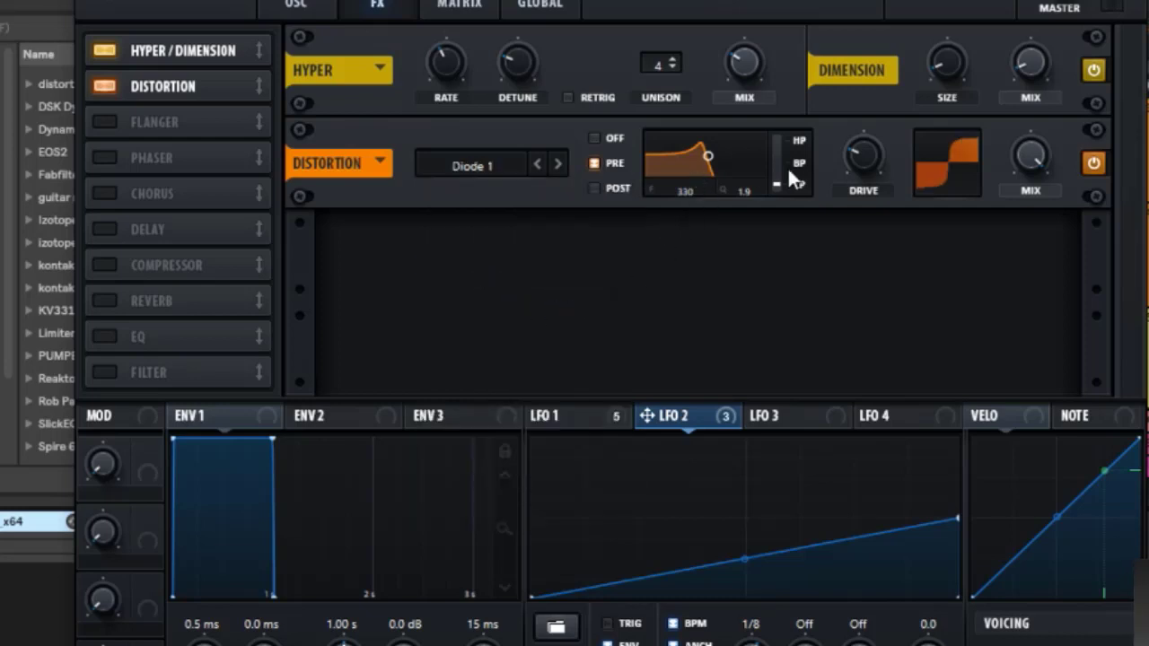
{"action": "left_click_drag", "start_coordinate": [779, 182], "coordinate": [778, 140]}
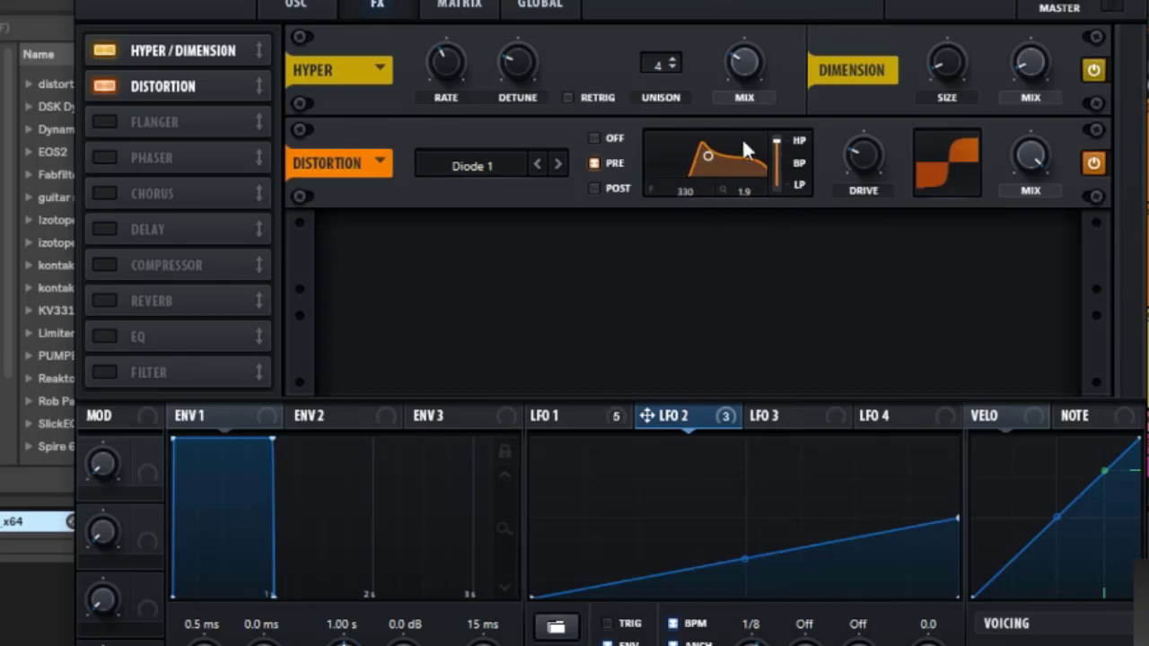
Set the distortion filter's frequency to 208 and its Q to 2.1.
{"action": "double_click", "coordinate": [685, 191]}
{"action": "type", "text": "208"}
{"action": "key", "text": "Return"}
{"action": "double_click", "coordinate": [750, 187]}
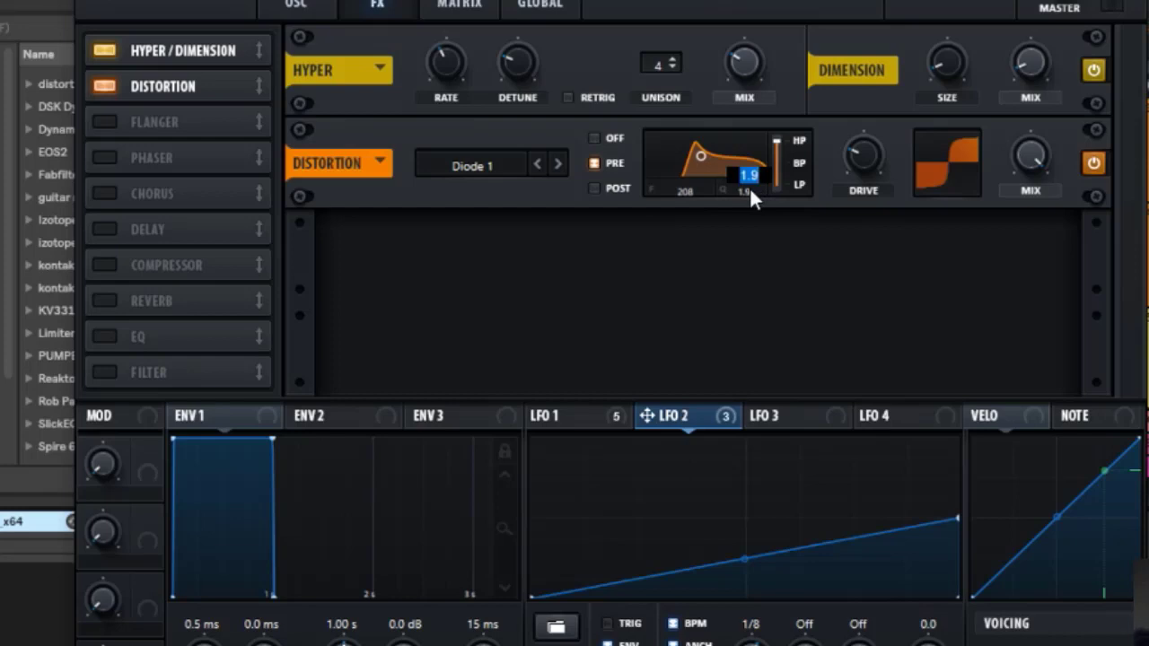
{"action": "type", "text": "2.1"}
{"action": "key", "text": "Return"}
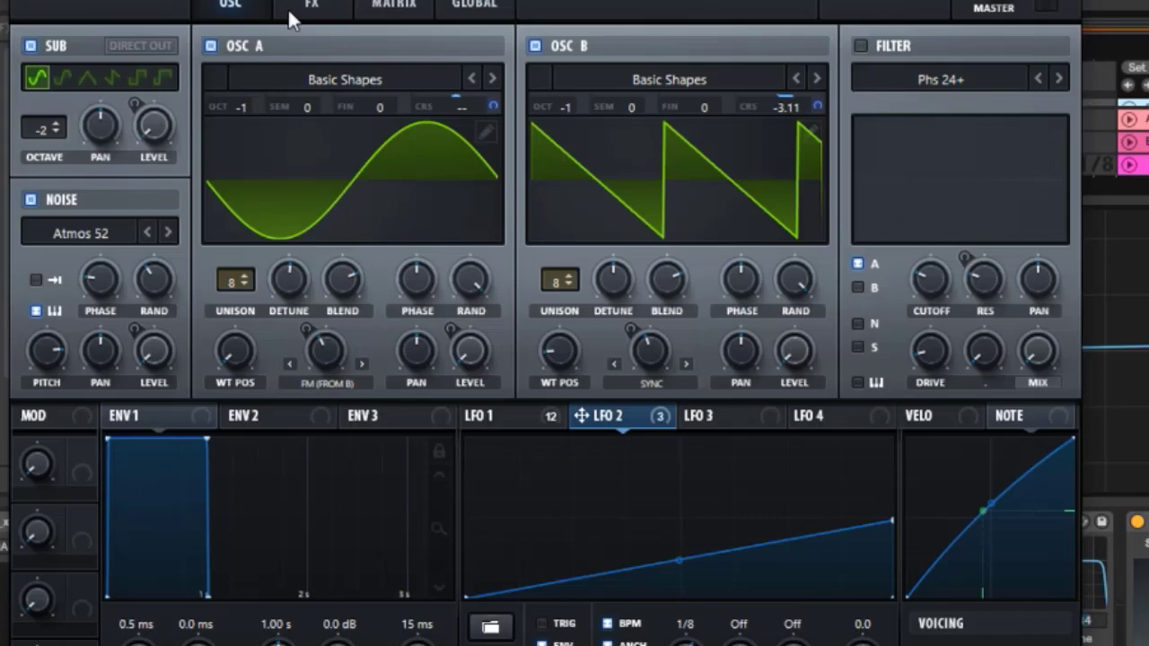
Check the effects in the reference preset and lower the new patch's distortion drive to about 20%.
{"action": "left_click", "coordinate": [305, 7]}
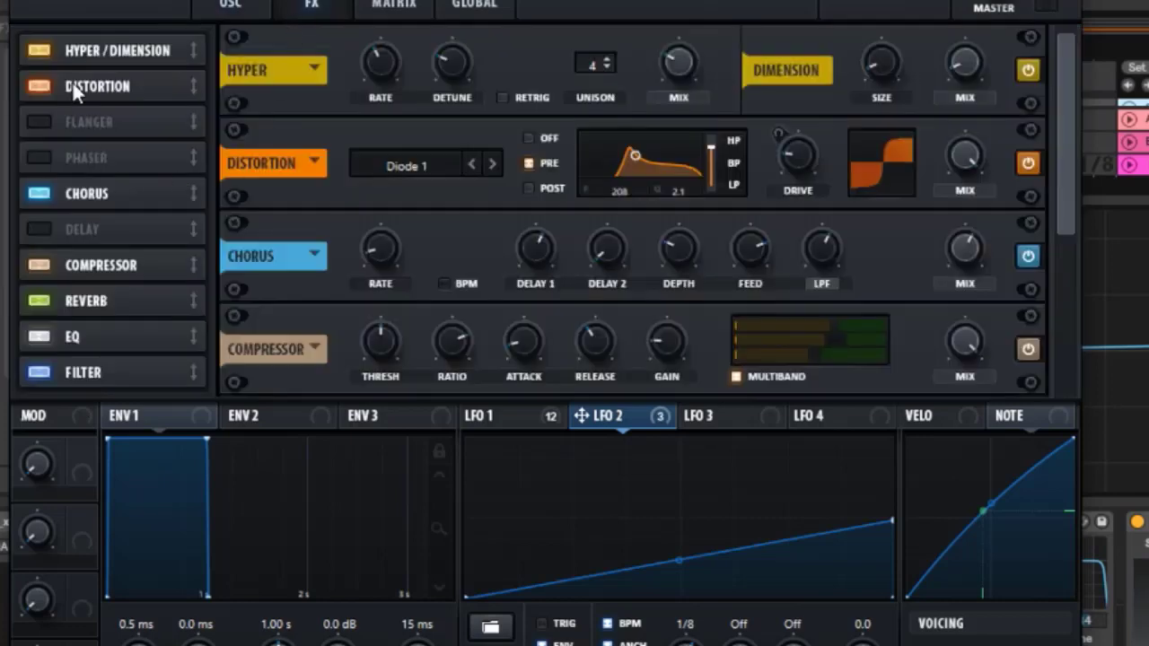
{"action": "scroll", "coordinate": [760, 146], "scroll_direction": "down", "scroll_amount": 1}
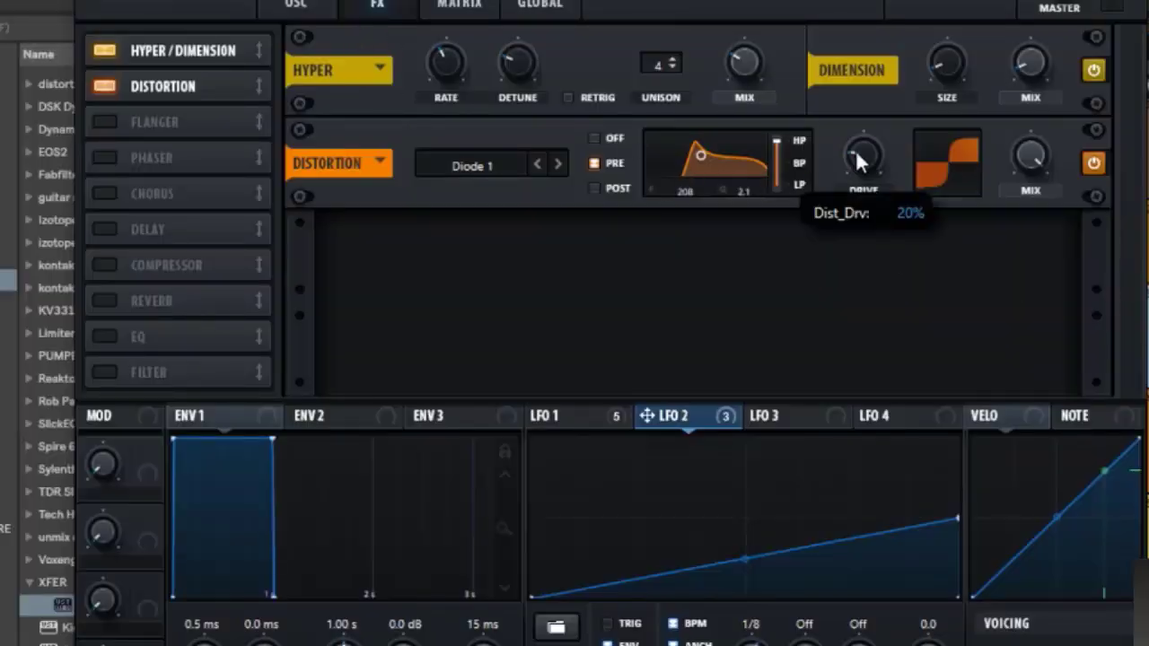
{"action": "left_click_drag", "start_coordinate": [855, 150], "coordinate": [855, 152]}
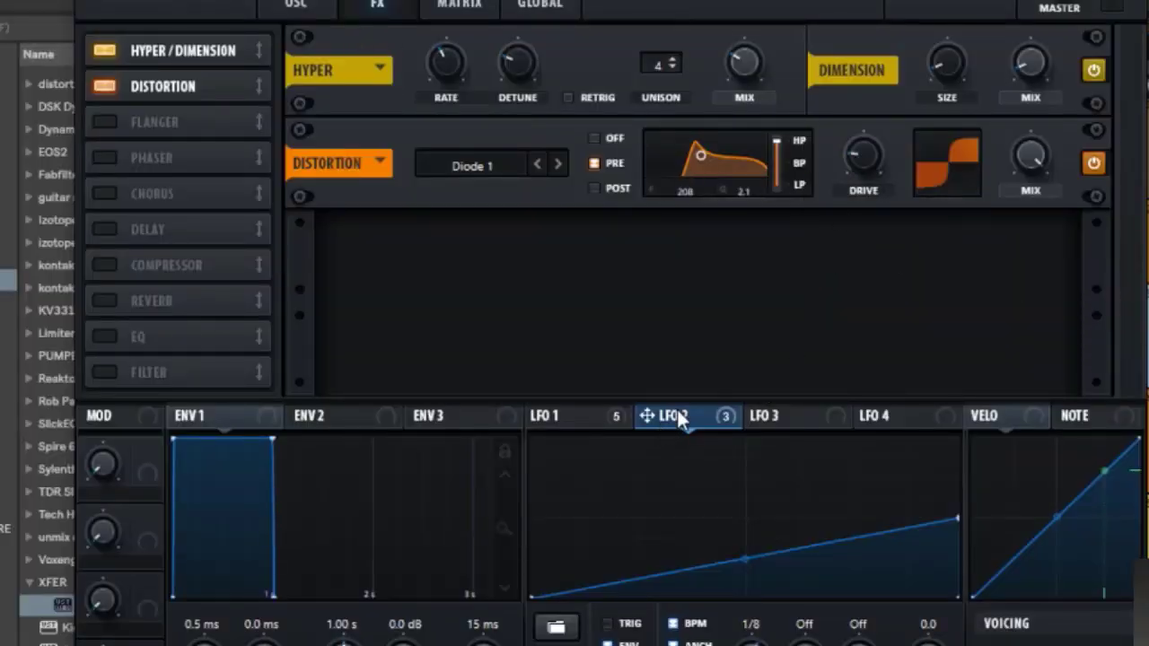
{"action": "mouse_move", "coordinate": [677, 413]}
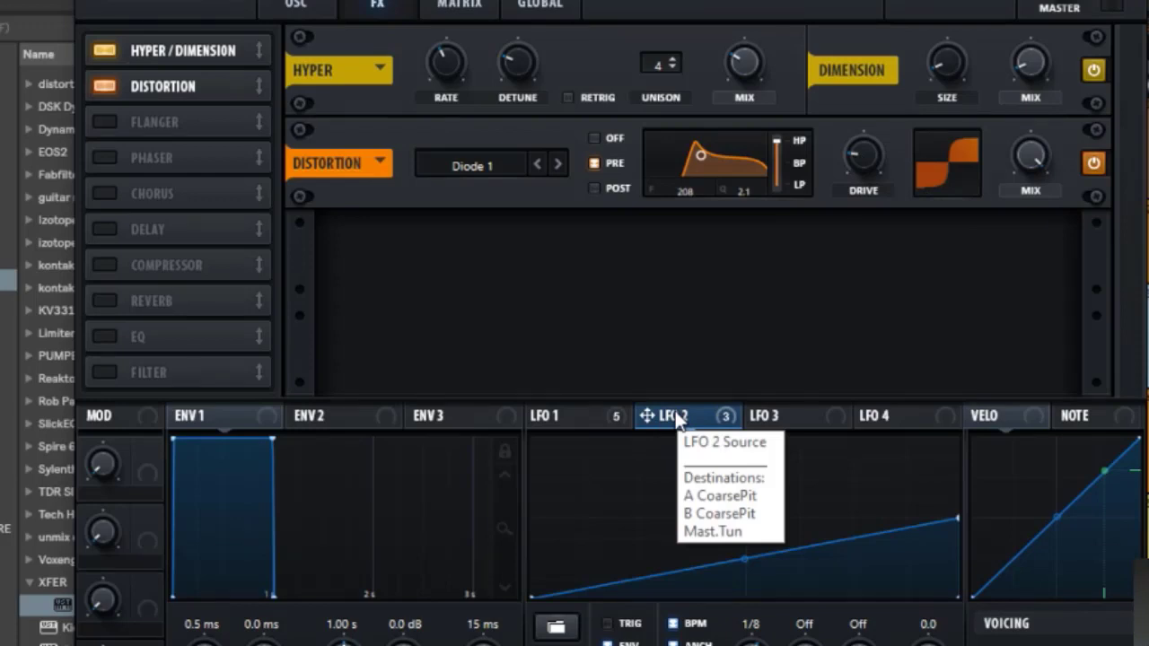
Assign LFO 1 to the Distortion drive and reduce its modulation to a small amount.
{"action": "left_click_drag", "start_coordinate": [596, 413], "coordinate": [863, 151]}
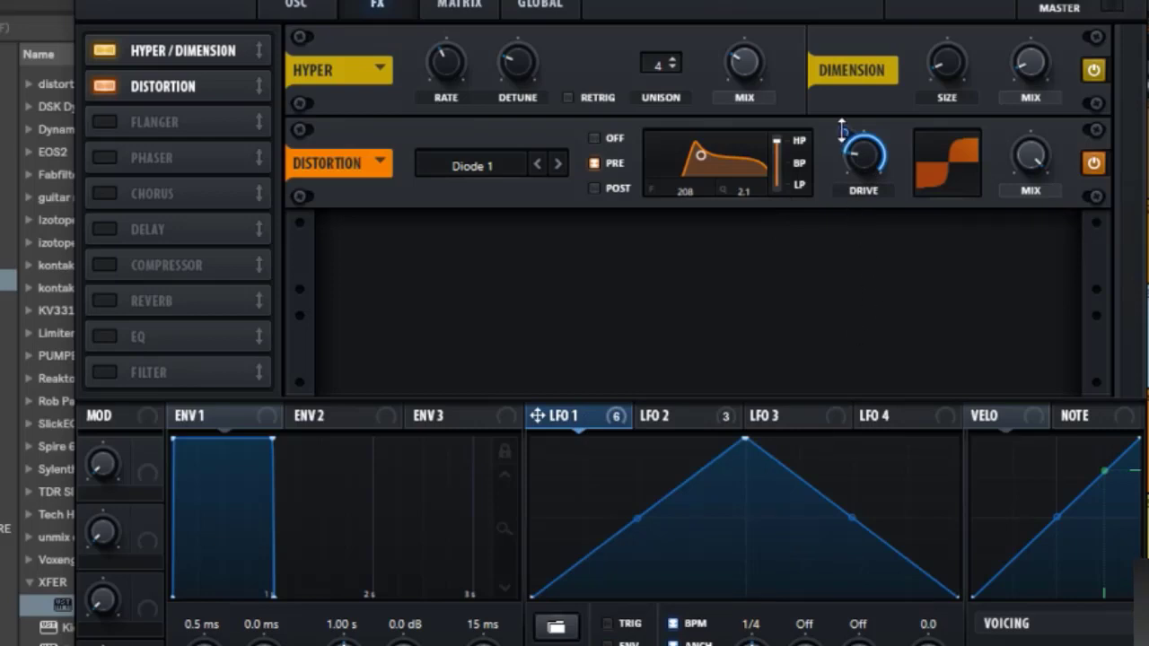
{"action": "left_click_drag", "start_coordinate": [844, 134], "coordinate": [829, 217]}
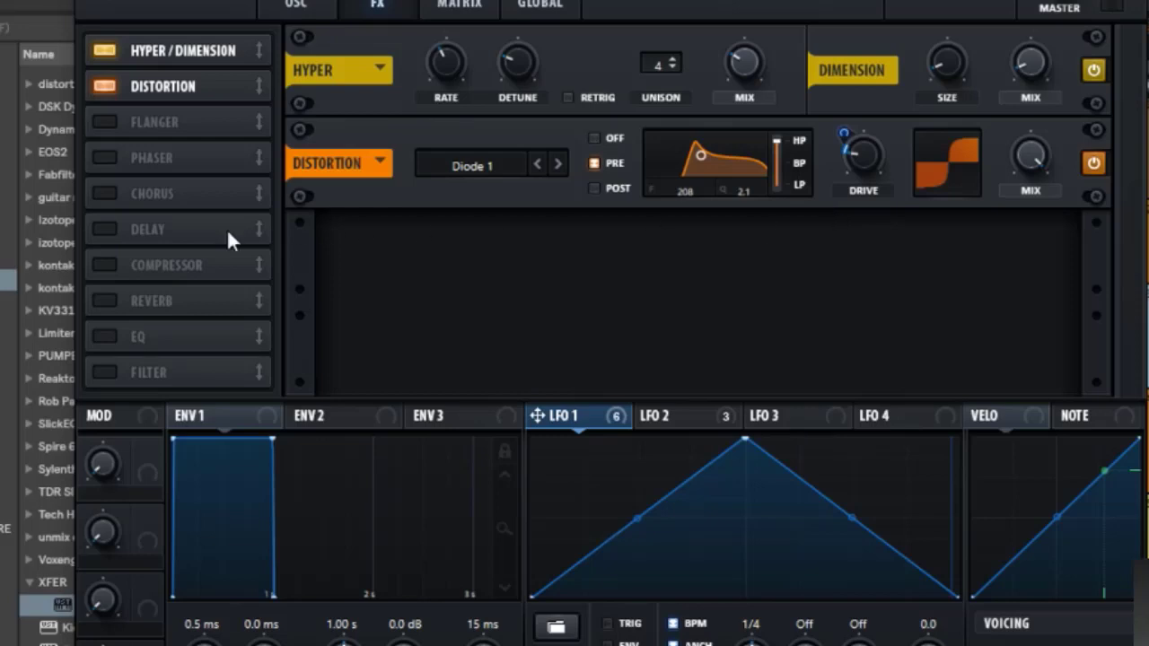
Turn on the Chorus, raise Delay 1 slightly, lower the depth to about 1.6 ms and raise the feedback to about three quarters.
{"action": "left_click", "coordinate": [105, 193]}
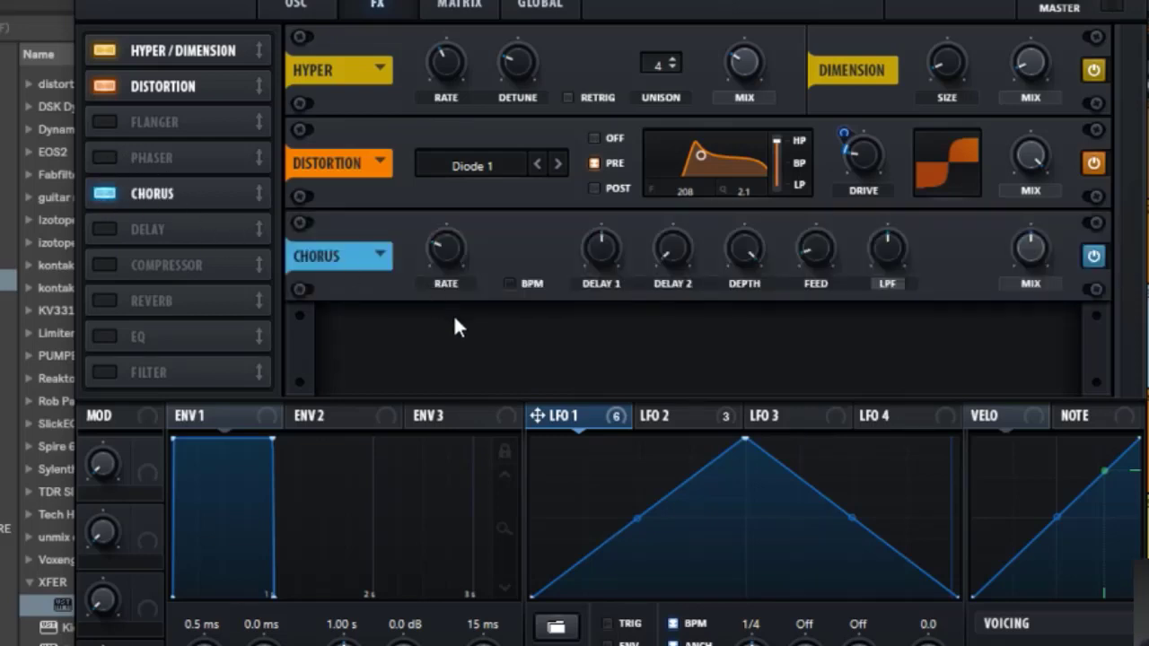
{"action": "mouse_move", "coordinate": [596, 260]}
{"action": "left_mouse_down"}
{"action": "mouse_move", "coordinate": [600, 233]}
{"action": "mouse_move", "coordinate": [603, 244]}
{"action": "left_mouse_up"}
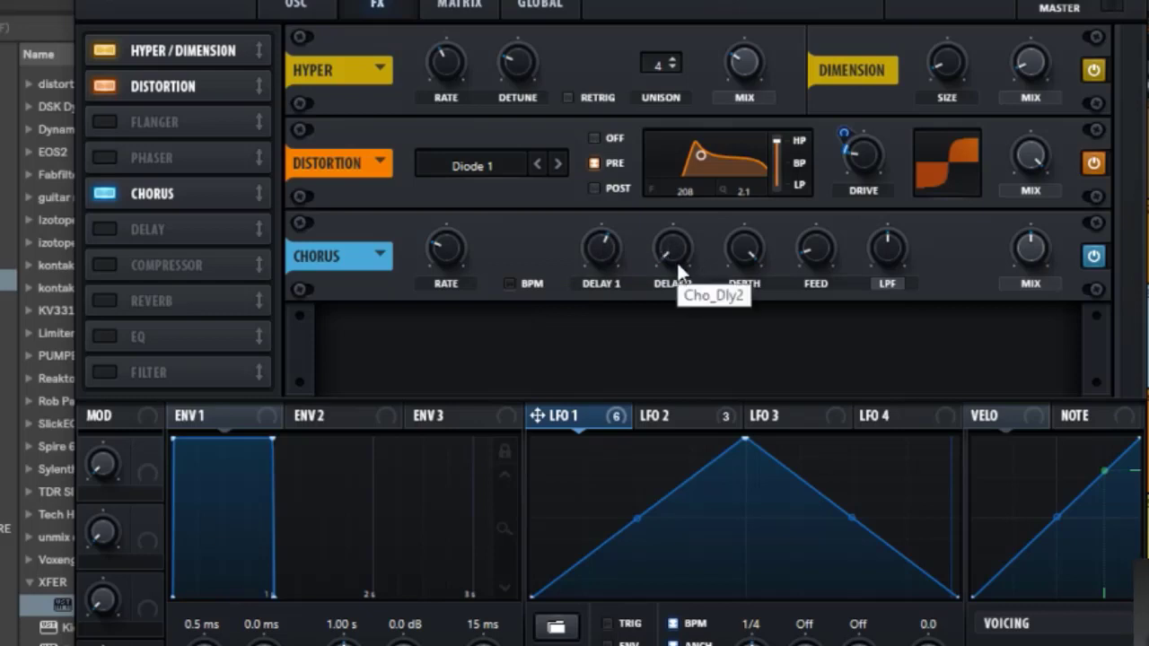
{"action": "left_click_drag", "start_coordinate": [754, 248], "coordinate": [716, 418]}
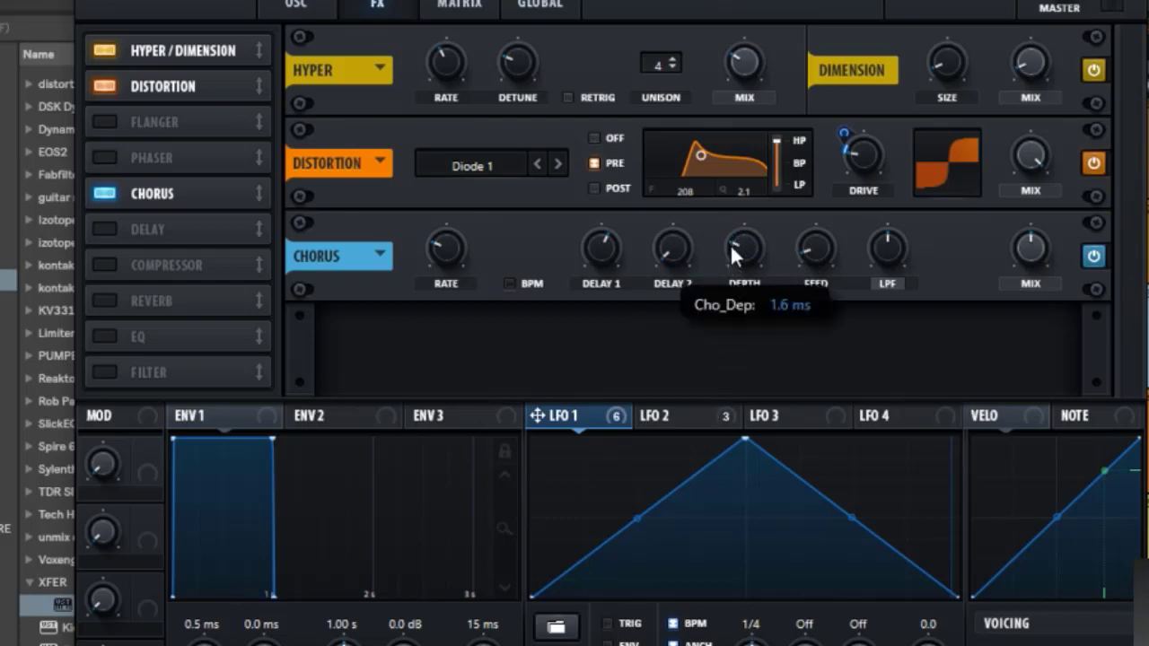
{"action": "left_click_drag", "start_coordinate": [730, 244], "coordinate": [728, 240]}
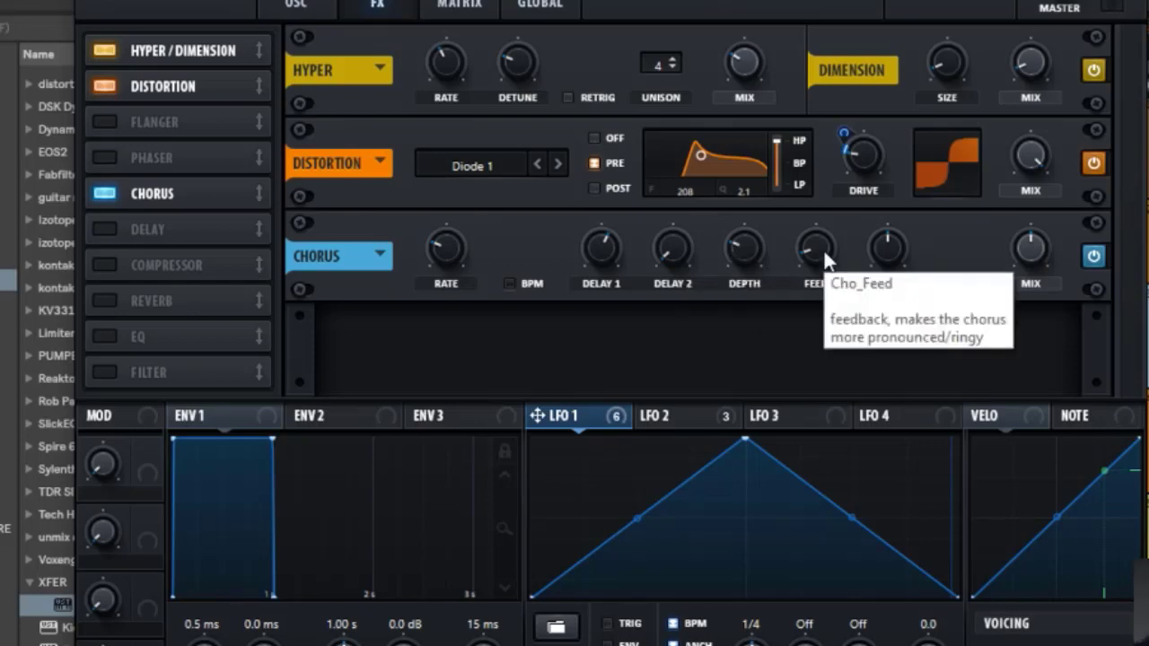
{"action": "left_click_drag", "start_coordinate": [824, 259], "coordinate": [859, 102]}
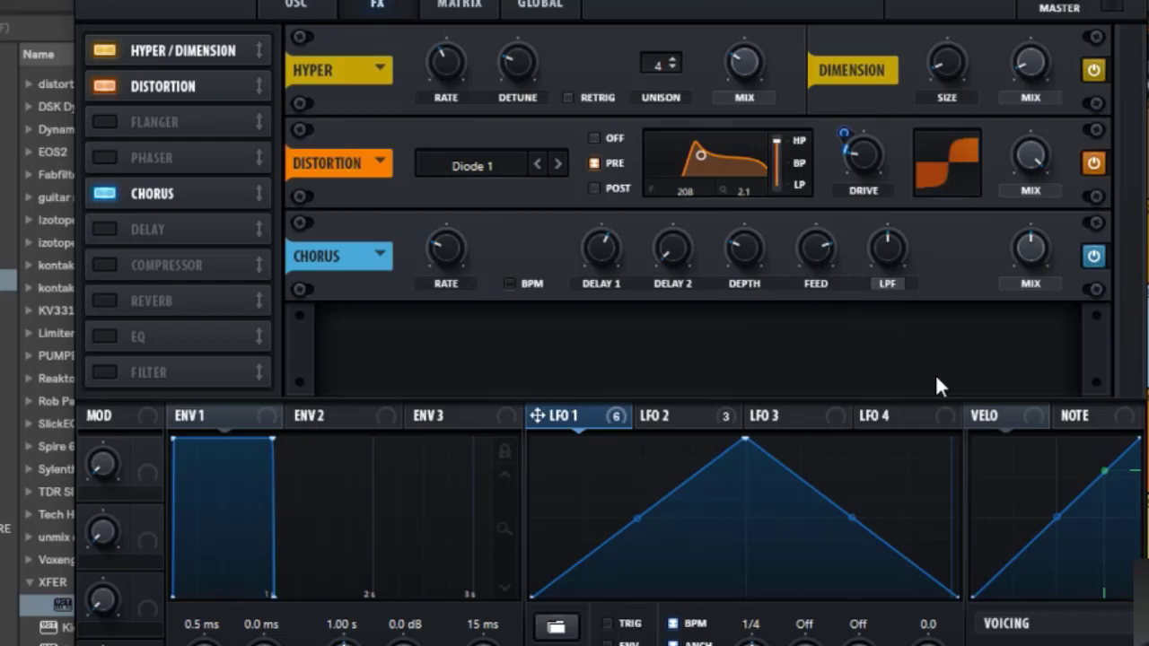
Set the Chorus low-pass filter to 1830 and raise the Chorus mix slightly above half.
{"action": "double_click", "coordinate": [894, 239]}
{"action": "type", "text": "1830"}
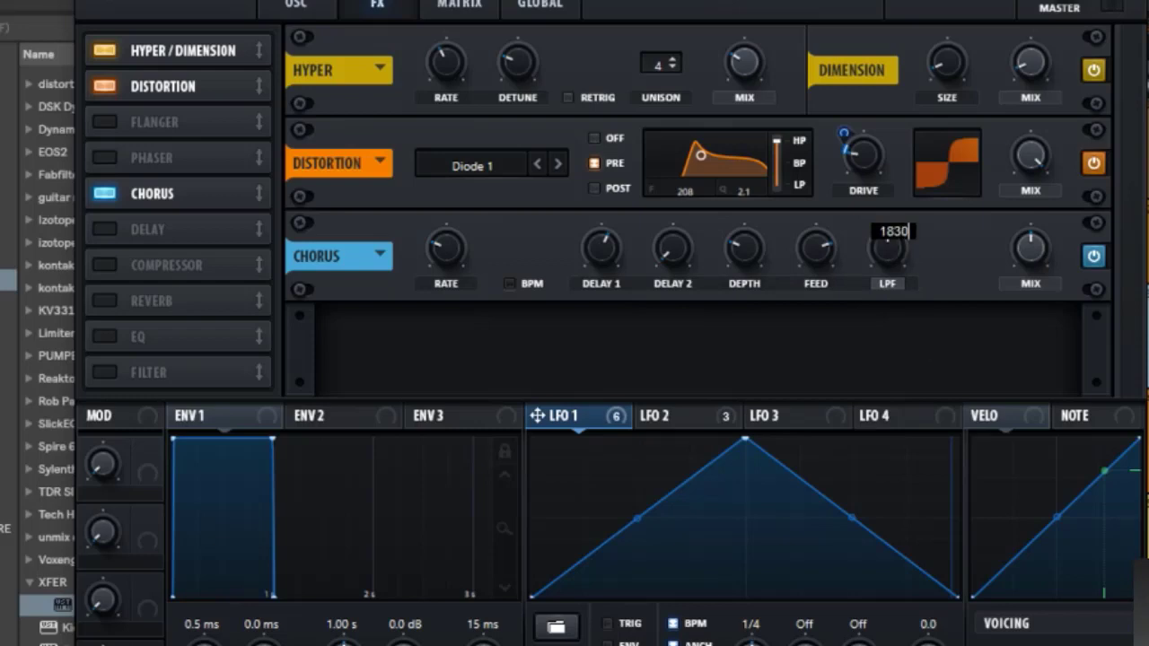
{"action": "key", "text": "Return"}
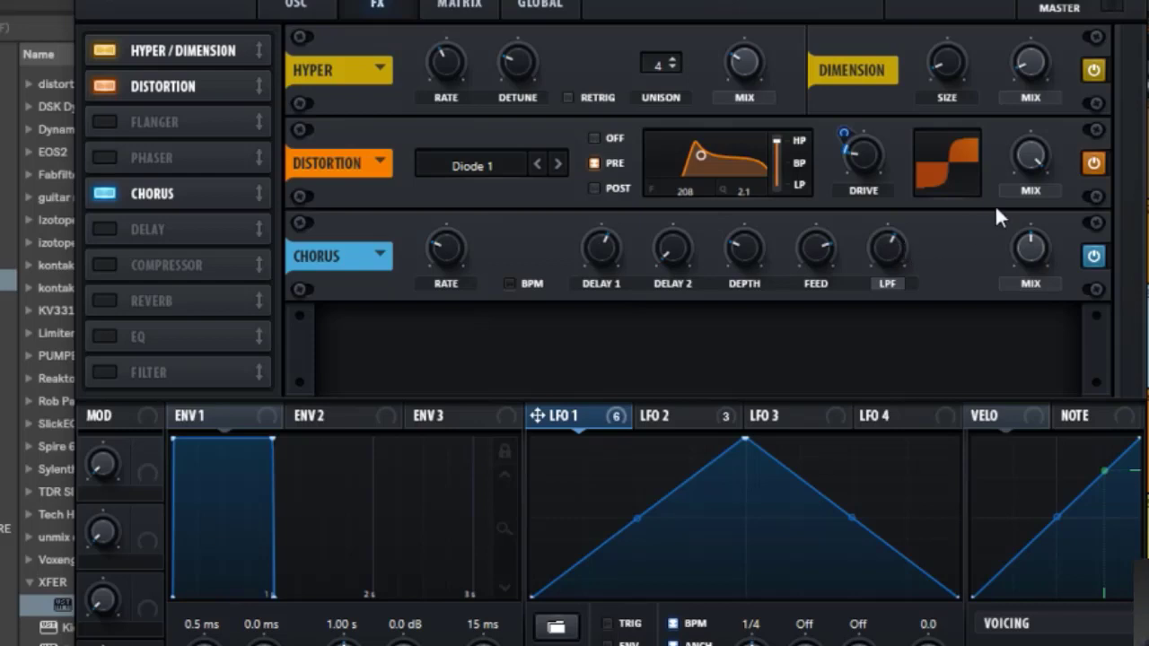
{"action": "left_click_drag", "start_coordinate": [1034, 250], "coordinate": [1044, 223]}
Turn on the Compressor in multiband mode and extend the levels of its upper two bands.
{"action": "left_click", "coordinate": [105, 266]}
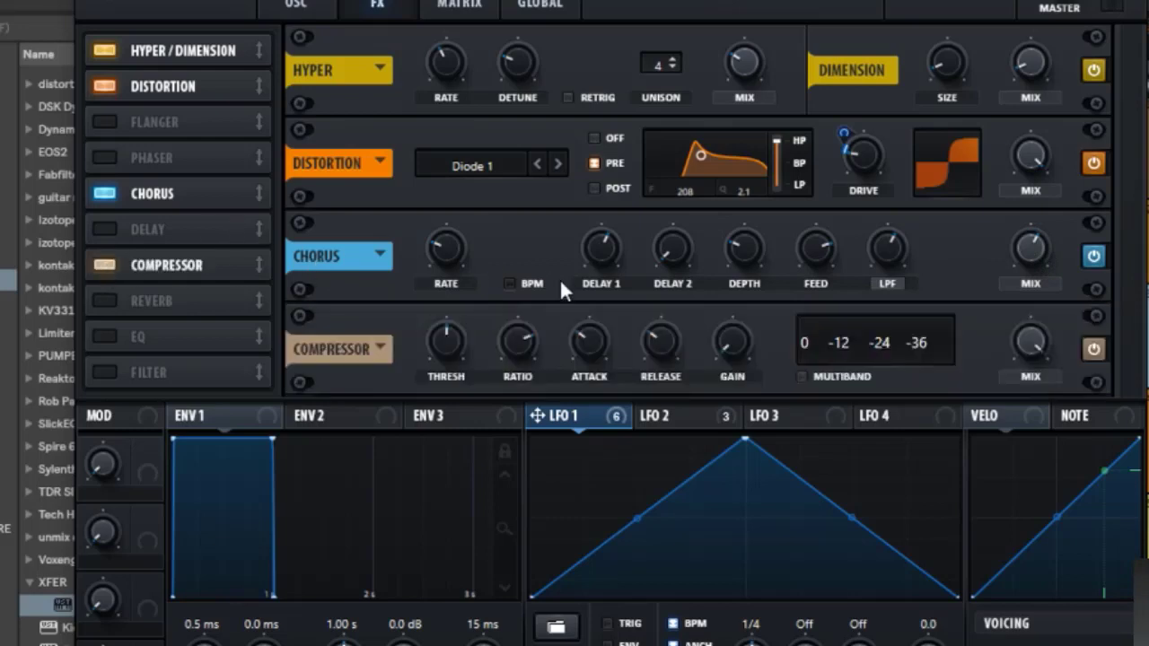
{"action": "left_click", "coordinate": [802, 377]}
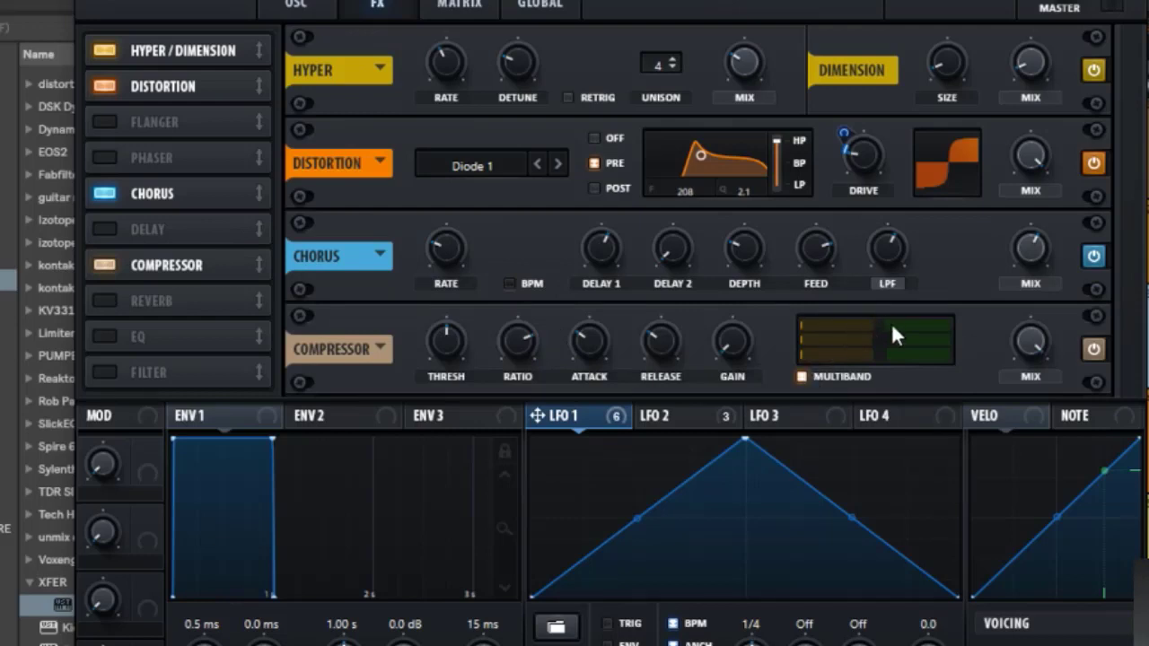
{"action": "left_click_drag", "start_coordinate": [893, 328], "coordinate": [924, 318]}
{"action": "left_click_drag", "start_coordinate": [896, 338], "coordinate": [923, 337]}
Shorten the Compressor's attack, lengthen its release and add a little makeup gain.
{"action": "left_click_drag", "start_coordinate": [599, 351], "coordinate": [596, 376]}
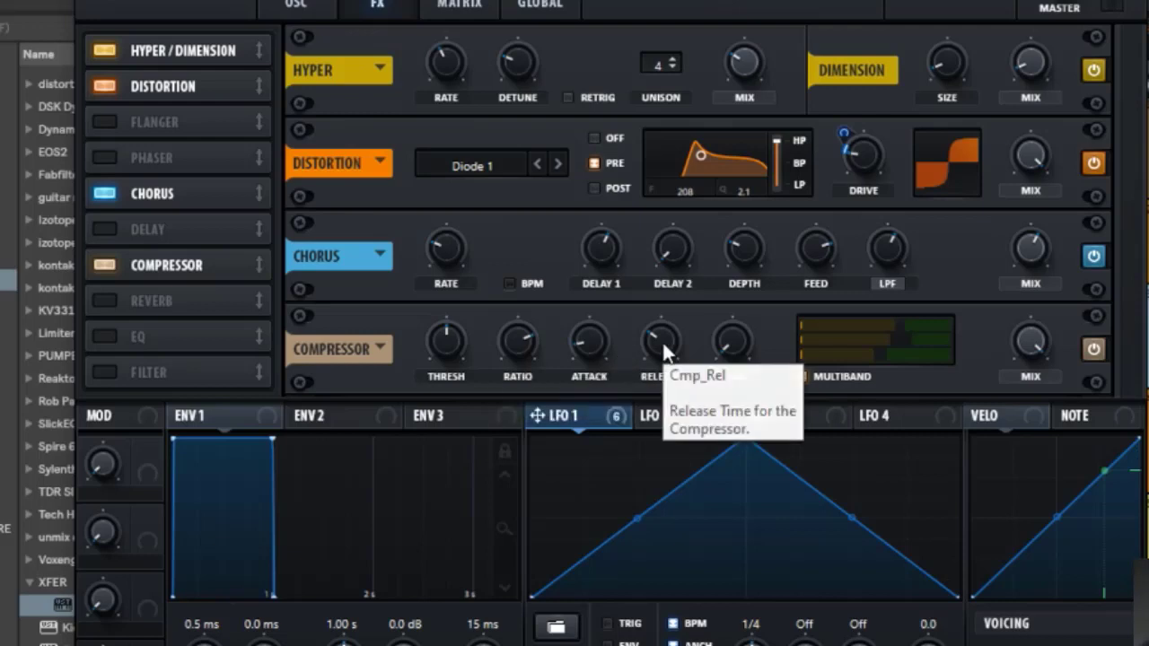
{"action": "left_click_drag", "start_coordinate": [662, 347], "coordinate": [665, 322]}
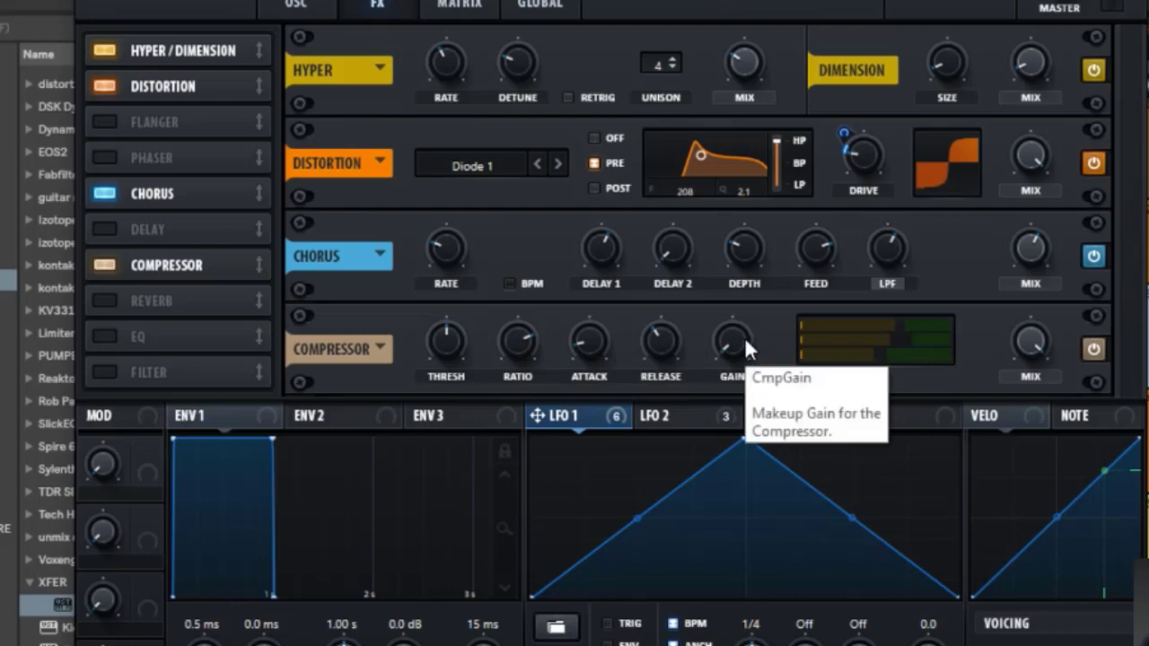
{"action": "mouse_move", "coordinate": [745, 341]}
{"action": "left_mouse_down"}
{"action": "mouse_move", "coordinate": [751, 298]}
{"action": "mouse_move", "coordinate": [733, 340]}
{"action": "left_mouse_up"}
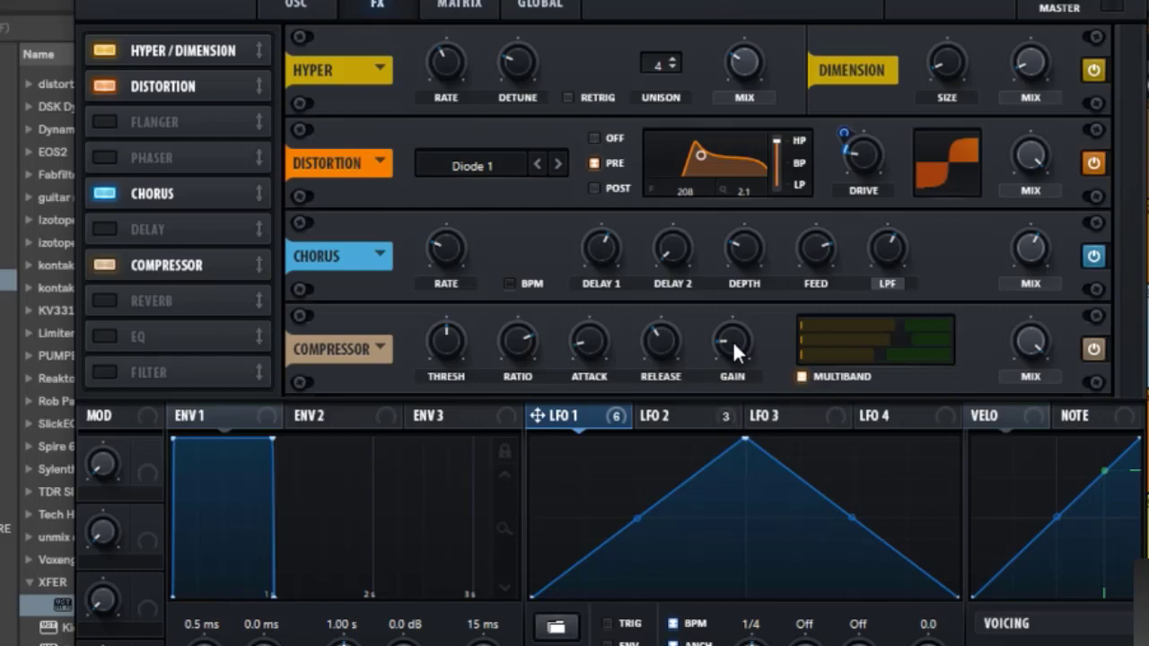
Turn on the Reverb in Hall mode and assign LFO 1 to its mix.
{"action": "left_click", "coordinate": [105, 303]}
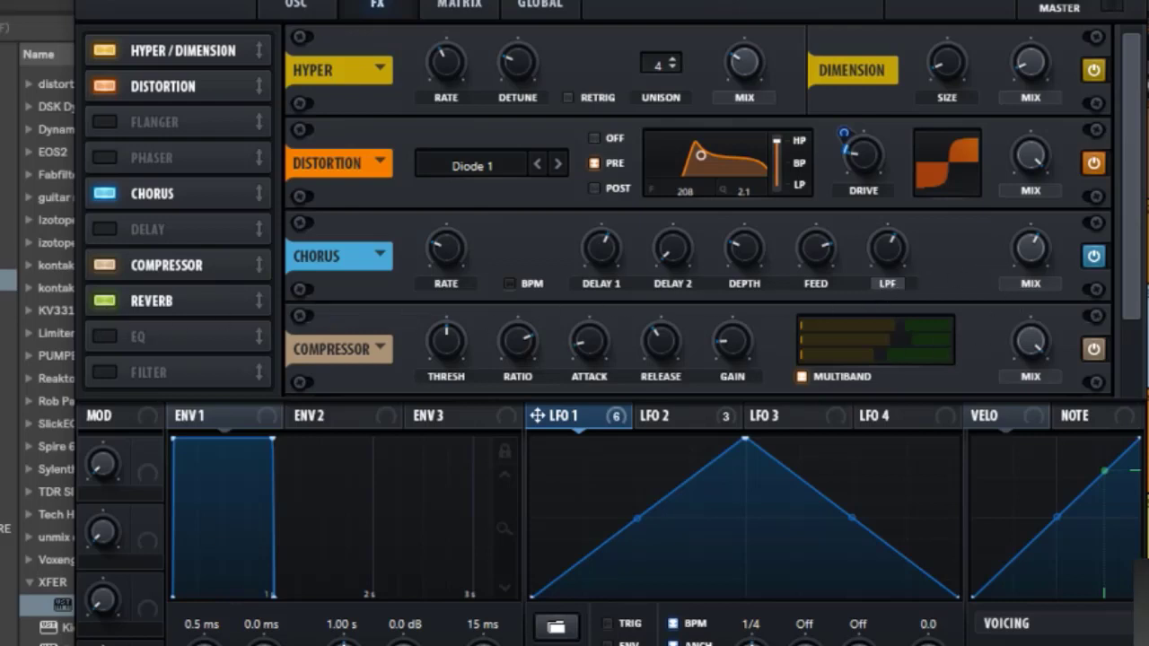
{"action": "scroll", "coordinate": [973, 322], "scroll_direction": "down", "scroll_amount": 1}
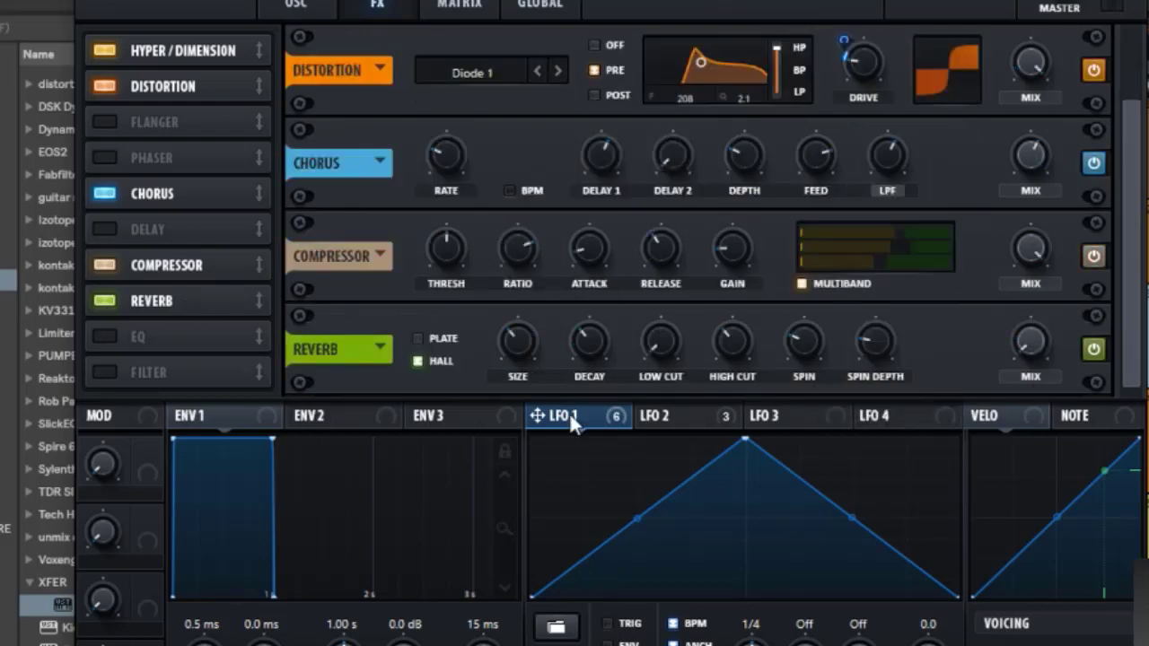
{"action": "left_click_drag", "start_coordinate": [569, 412], "coordinate": [986, 412]}
Turn on the EQ, change its low band to a high-pass and lower that band's frequency to about 22 Hz.
{"action": "left_click", "coordinate": [102, 337]}
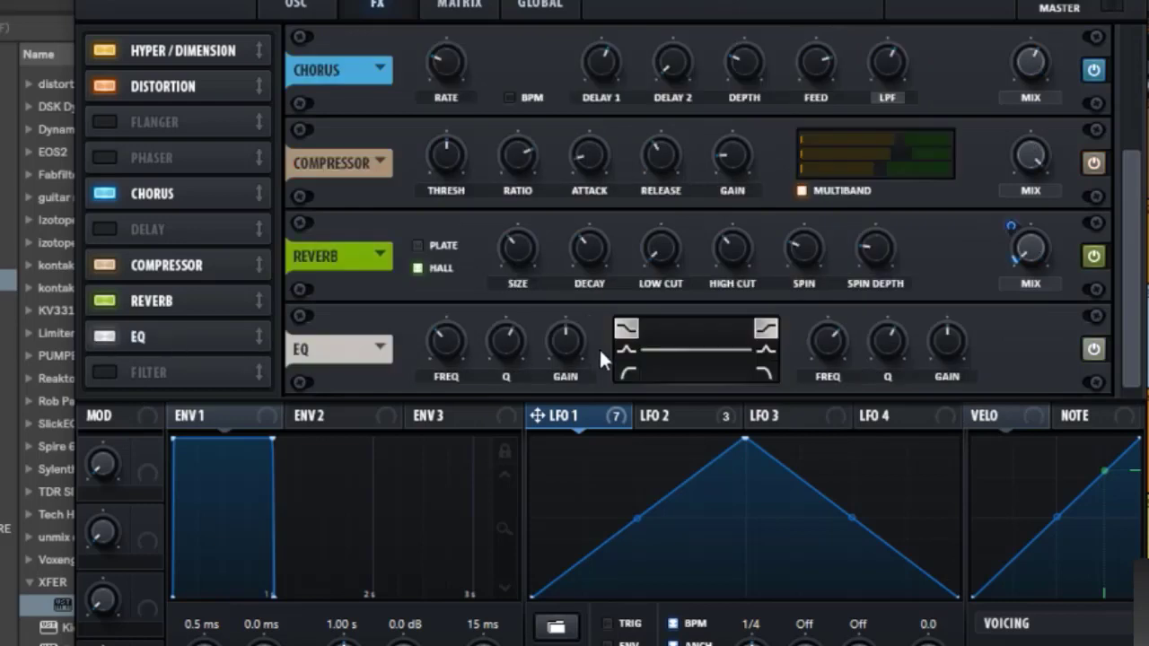
{"action": "left_click", "coordinate": [625, 370]}
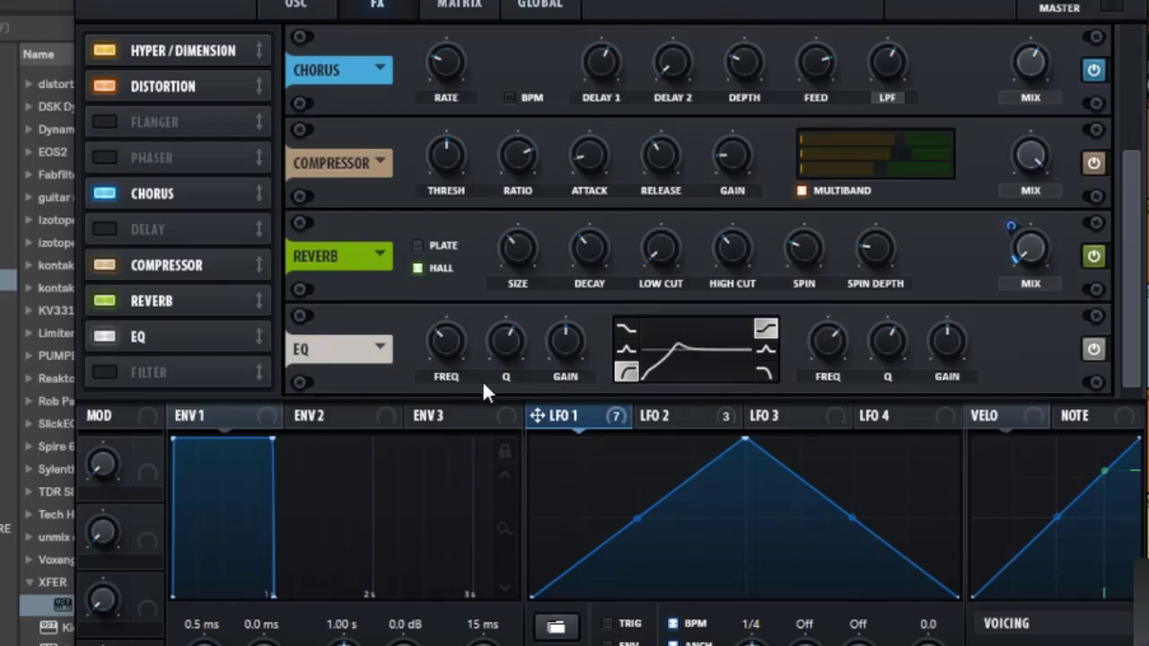
{"action": "left_click_drag", "start_coordinate": [457, 345], "coordinate": [548, 473]}
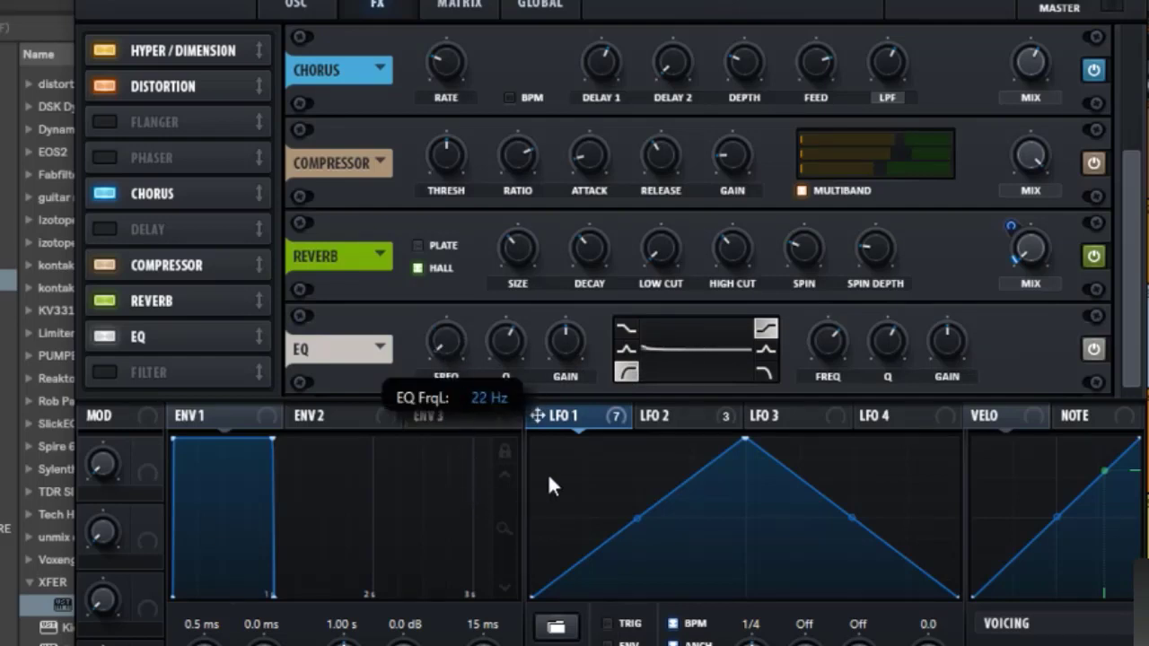
Modulate the EQ's low-band frequency with a reduced amount of LFO 1 and raise the high band's gain.
{"action": "left_click_drag", "start_coordinate": [453, 384], "coordinate": [445, 337]}
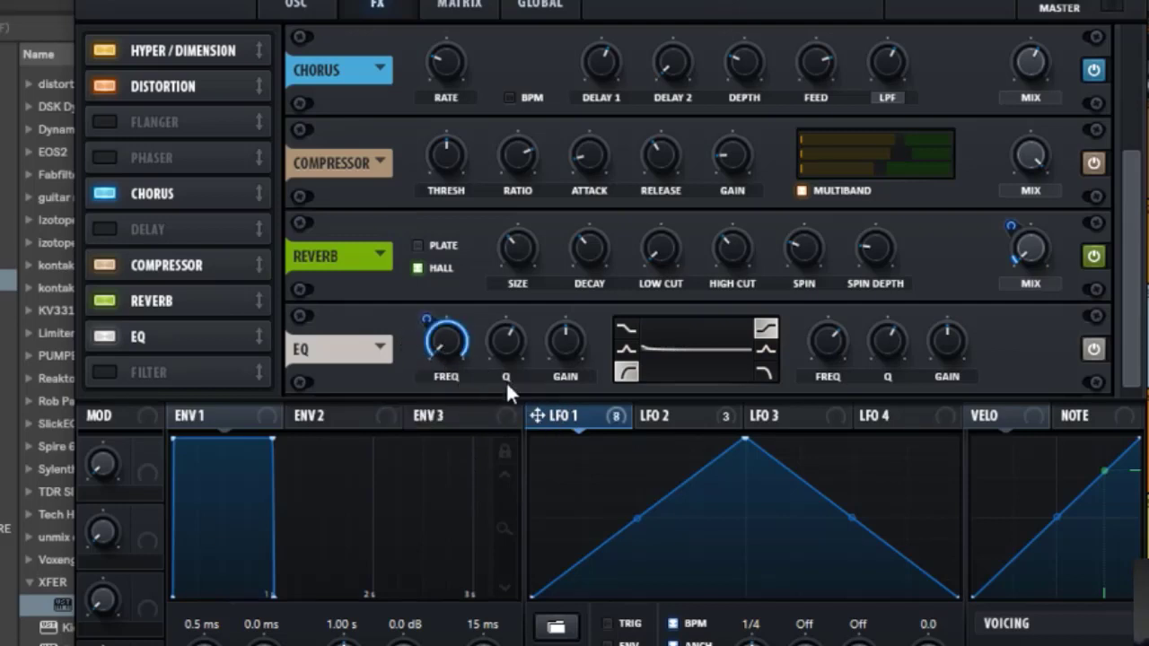
{"action": "left_click_drag", "start_coordinate": [425, 325], "coordinate": [415, 389]}
{"action": "left_click_drag", "start_coordinate": [955, 343], "coordinate": [968, 319]}
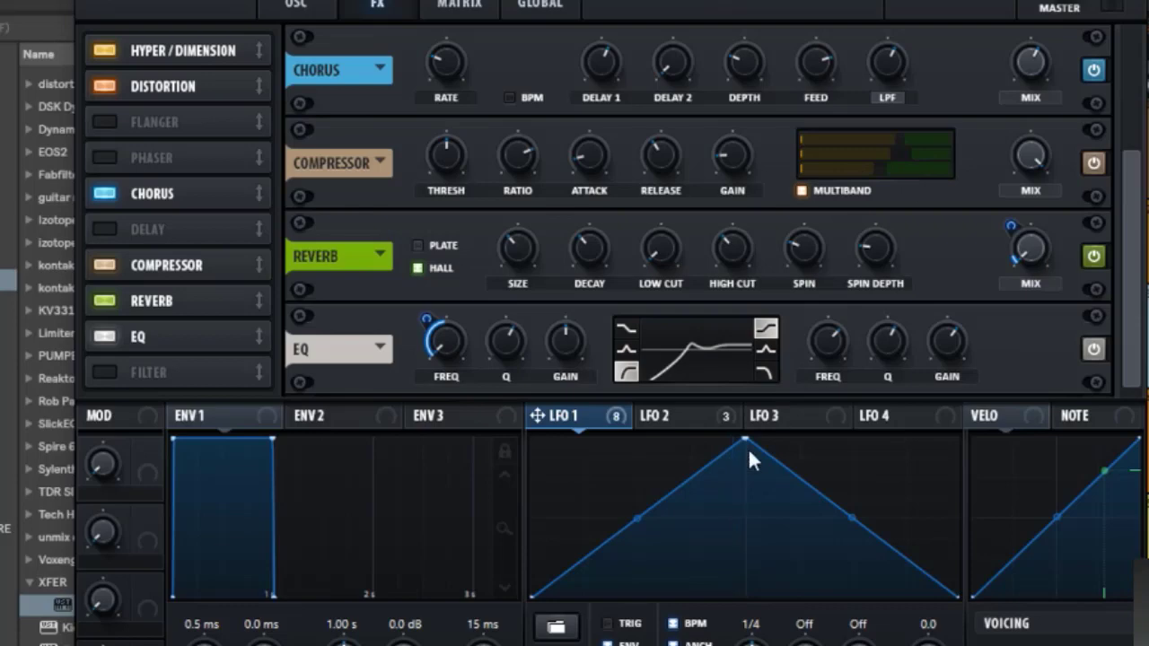
Reshape LFO 1 after the reference preset, with an early peak, an outward-curved rise and an inward-curved decay.
{"action": "left_click_drag", "start_coordinate": [746, 440], "coordinate": [590, 437]}
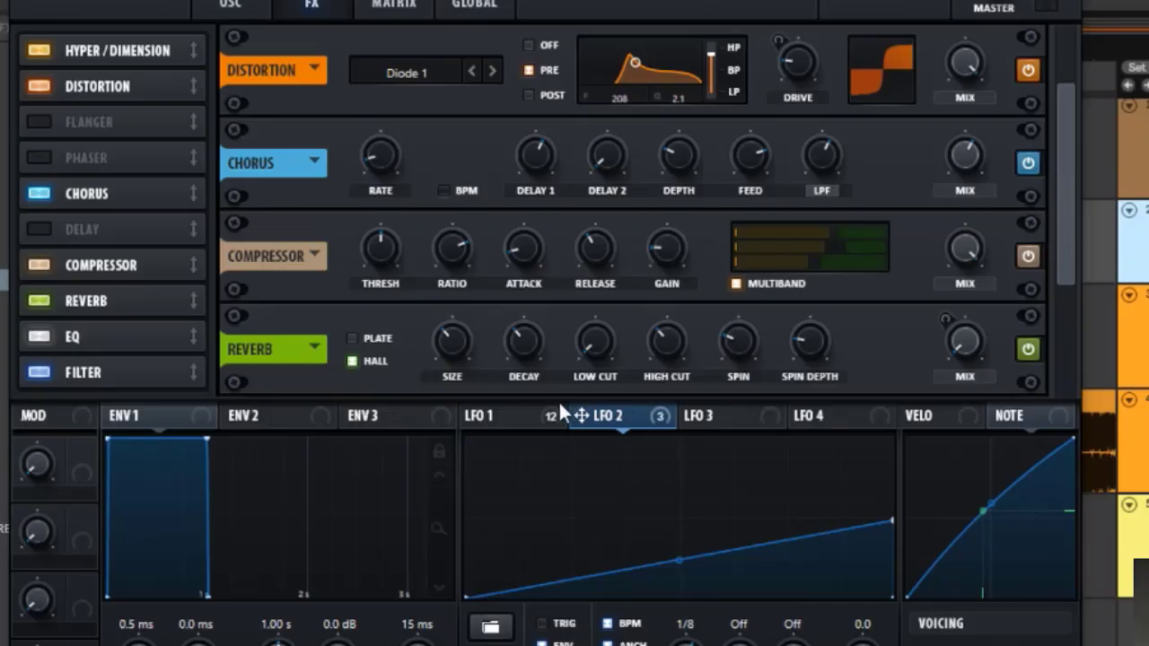
{"action": "left_click", "coordinate": [544, 418]}
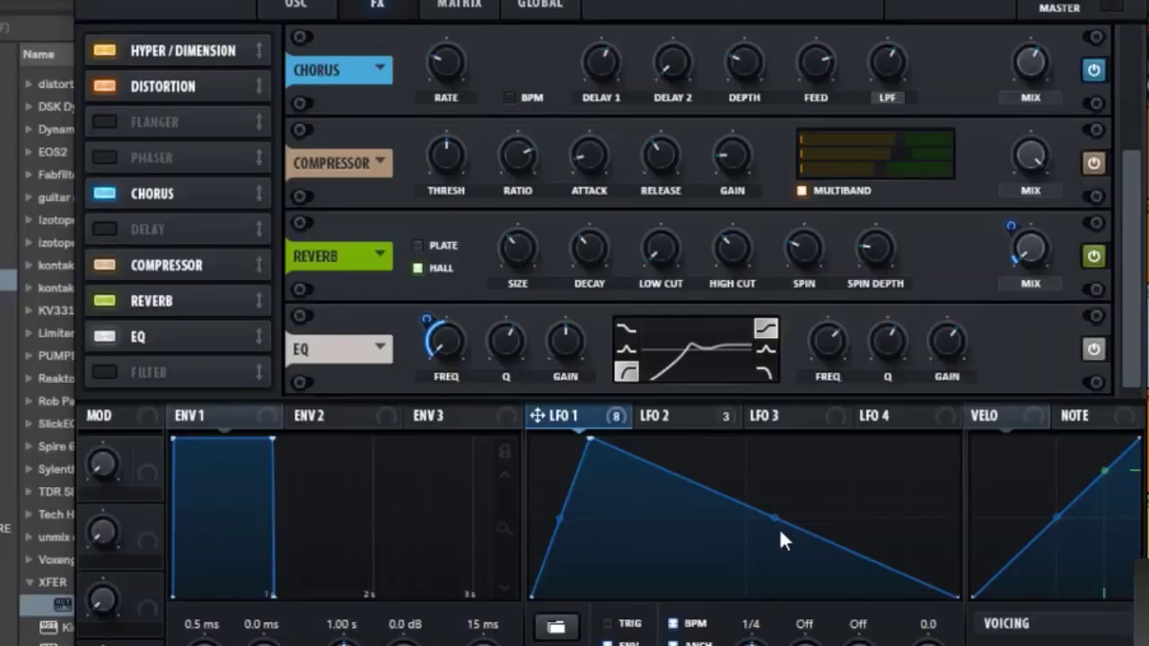
{"action": "left_click_drag", "start_coordinate": [774, 520], "coordinate": [775, 530]}
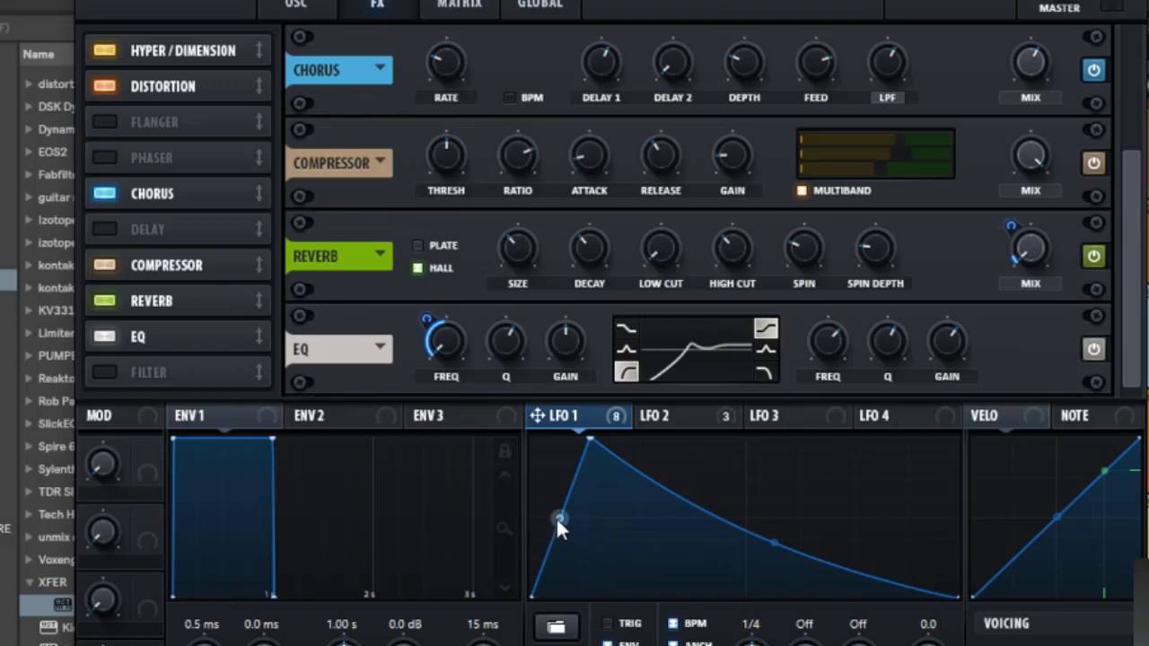
{"action": "left_click_drag", "start_coordinate": [558, 518], "coordinate": [553, 487]}
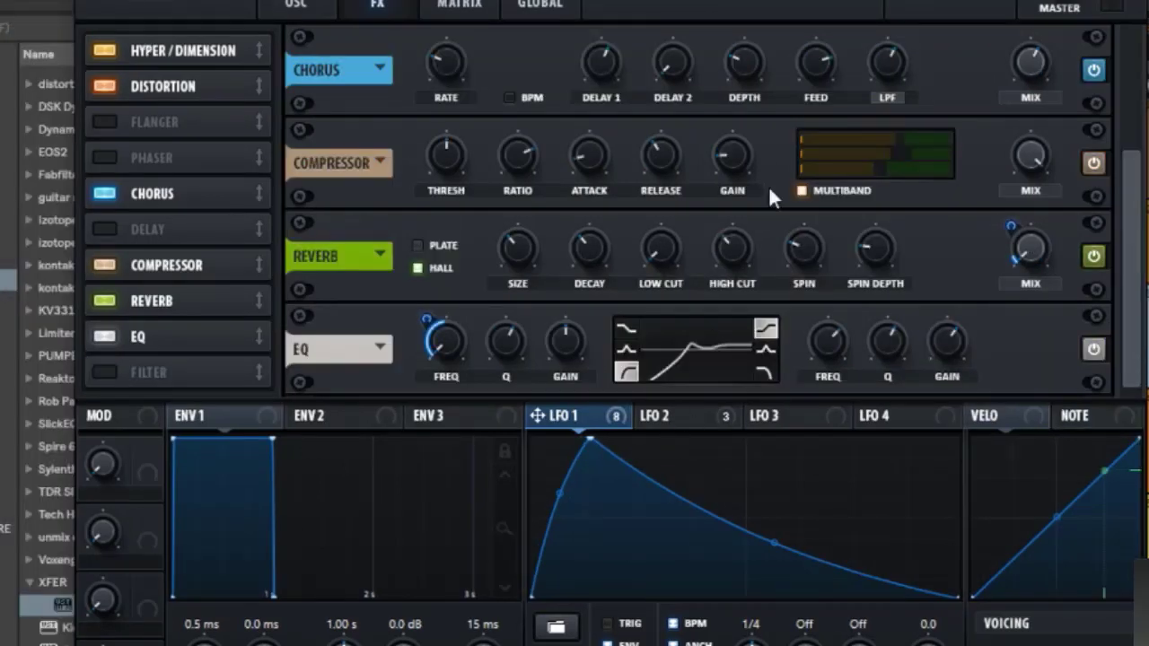
Adjust the patch's master volume.
{"action": "left_click_drag", "start_coordinate": [1065, 0], "coordinate": [1057, 25]}
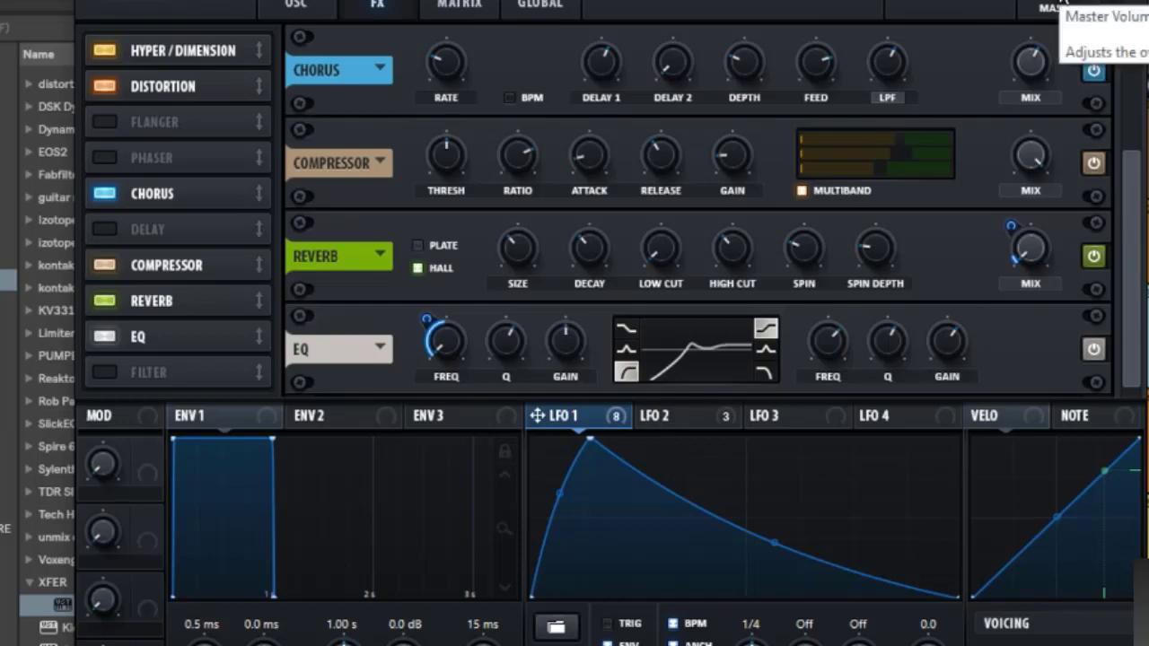
{"action": "left_click_drag", "start_coordinate": [1062, 2], "coordinate": [1062, 0]}
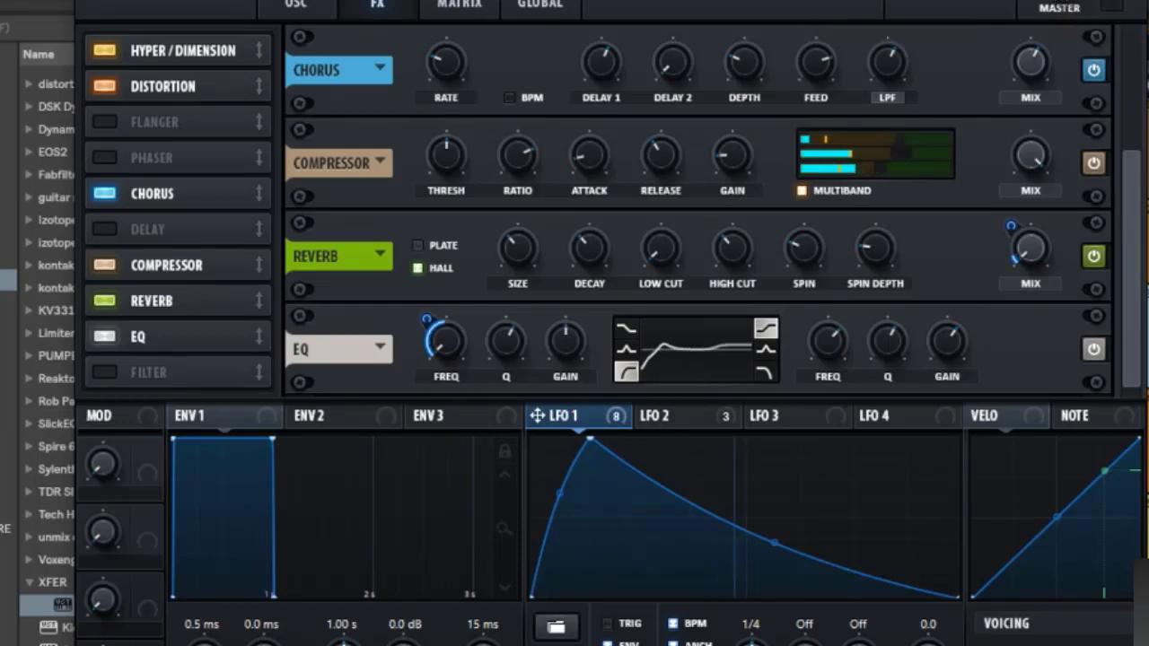
Turn on the effects Filter with the Reverb type, lower its cutoff and raise its resonance to just under half.
{"action": "left_click", "coordinate": [105, 372]}
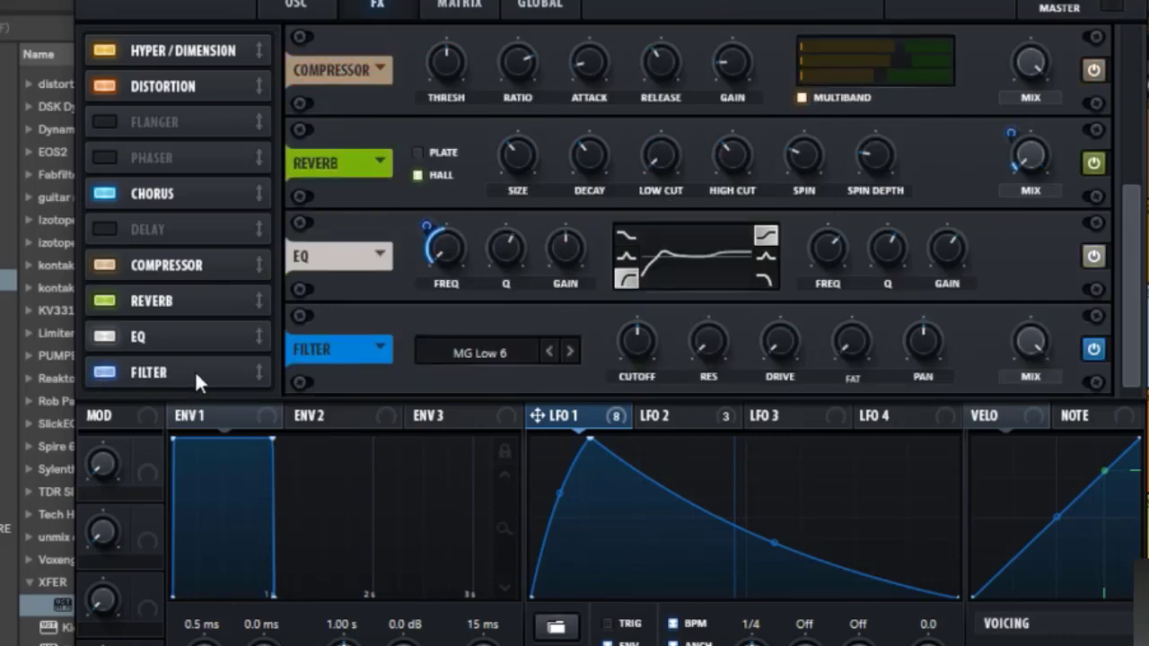
{"action": "left_click", "coordinate": [489, 351]}
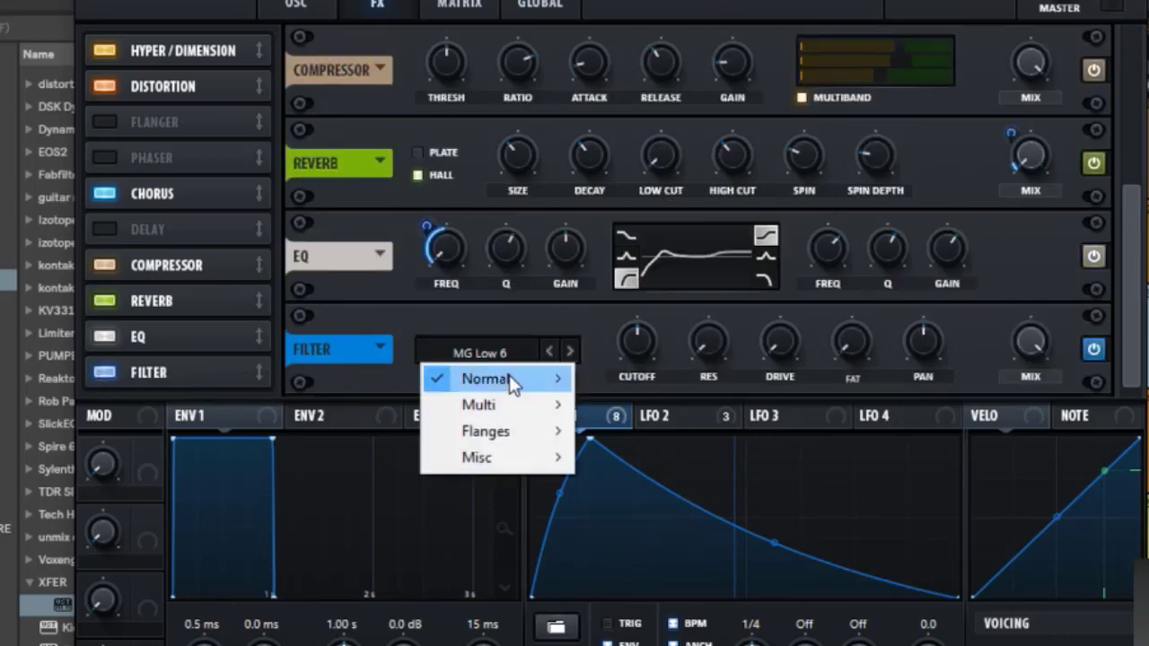
{"action": "mouse_move", "coordinate": [502, 459]}
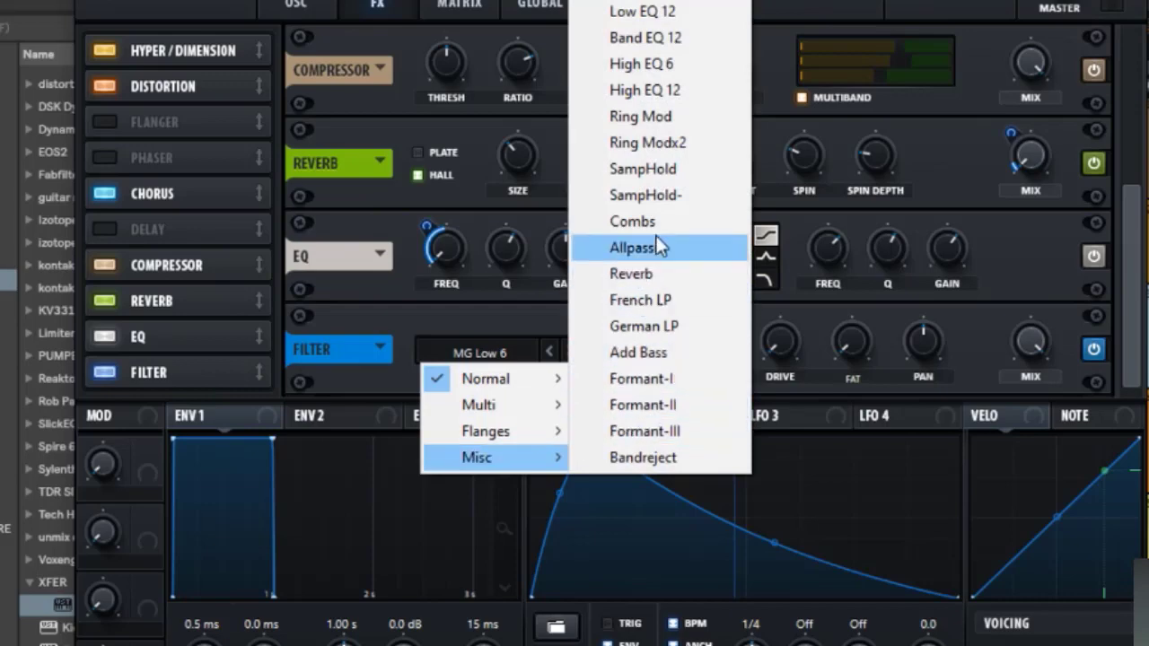
{"action": "left_click", "coordinate": [632, 275]}
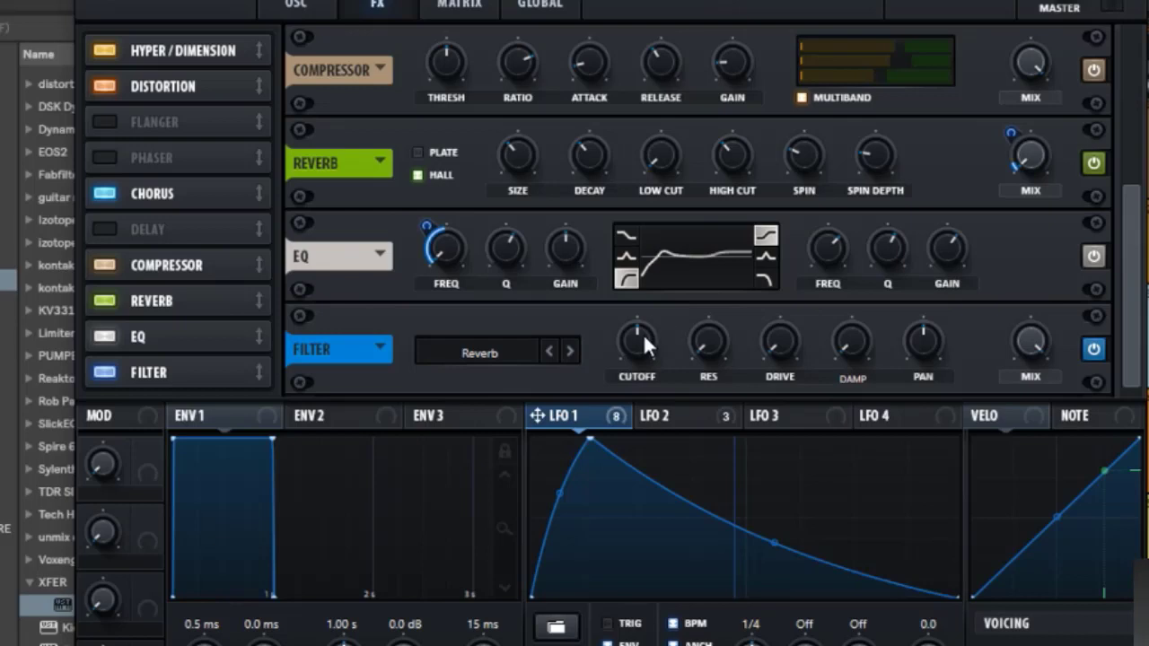
{"action": "left_click_drag", "start_coordinate": [643, 333], "coordinate": [641, 424]}
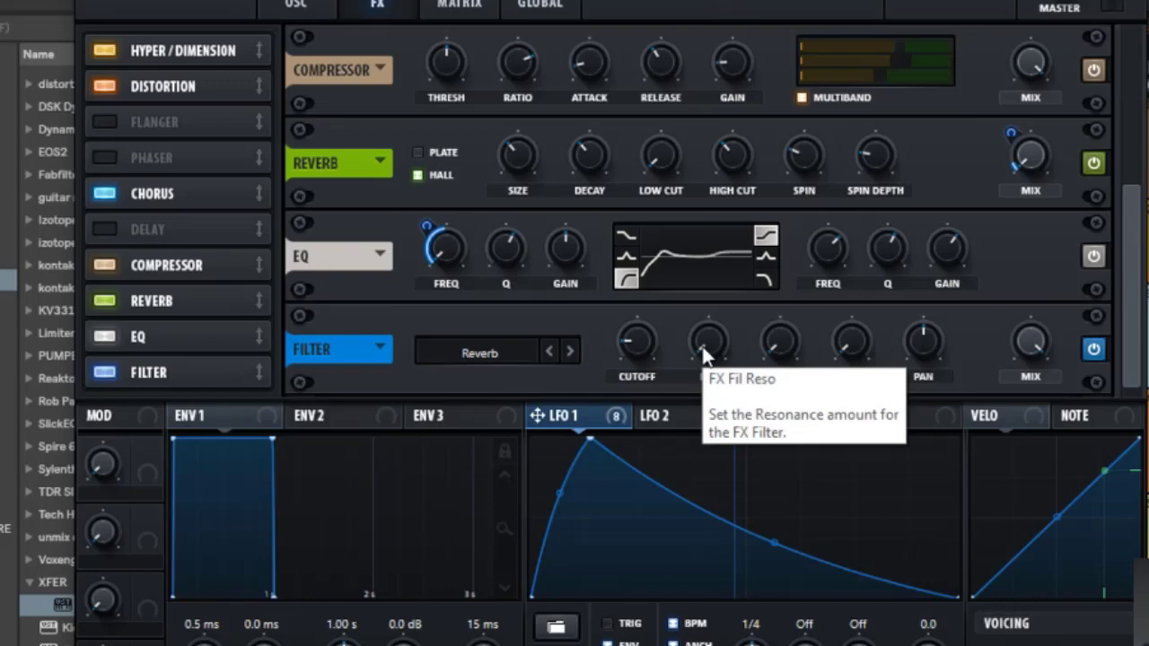
{"action": "left_click_drag", "start_coordinate": [705, 355], "coordinate": [738, 260]}
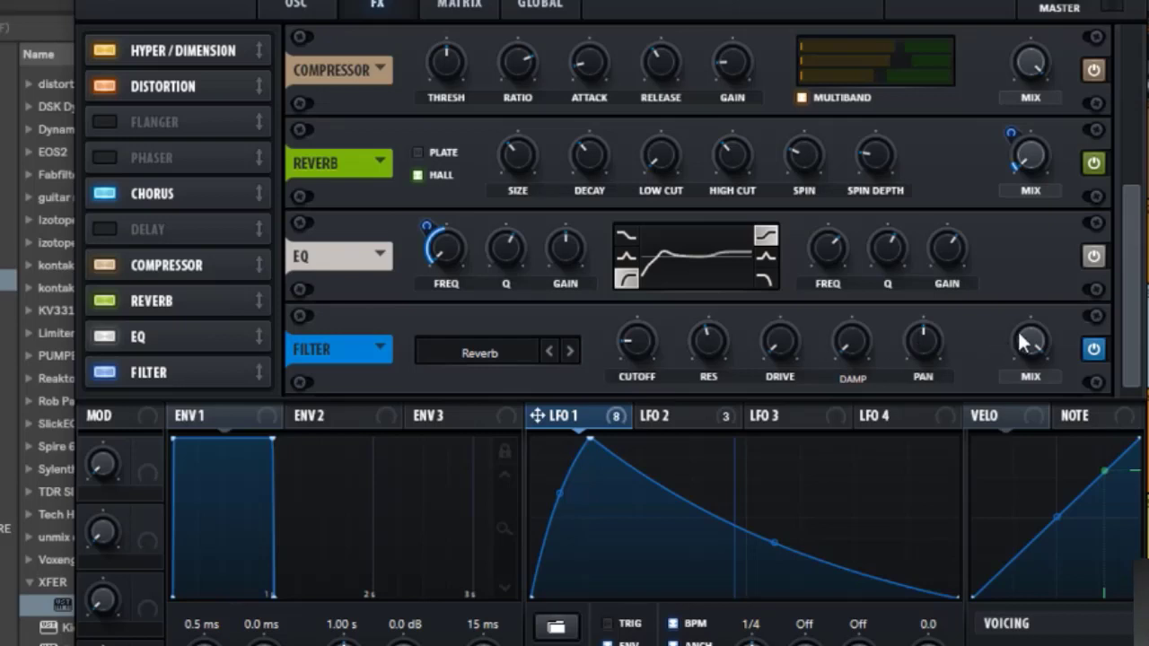
Lower the effects Filter's mix and modulate it upward with LFO 1.
{"action": "left_click_drag", "start_coordinate": [1021, 339], "coordinate": [1001, 483]}
{"action": "left_click_drag", "start_coordinate": [1031, 336], "coordinate": [1022, 348]}
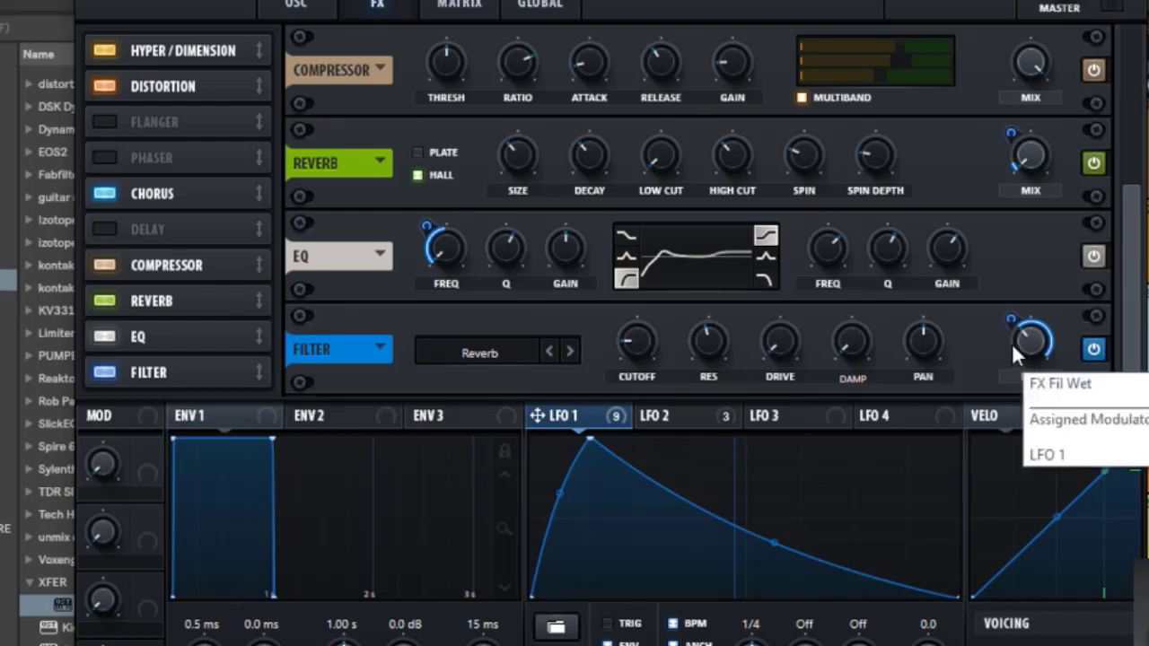
{"action": "mouse_move", "coordinate": [1011, 342]}
{"action": "left_mouse_down"}
{"action": "mouse_move", "coordinate": [997, 362]}
{"action": "mouse_move", "coordinate": [998, 339]}
{"action": "mouse_move", "coordinate": [1007, 353]}
{"action": "left_mouse_up"}
{"action": "mouse_move", "coordinate": [1013, 364]}
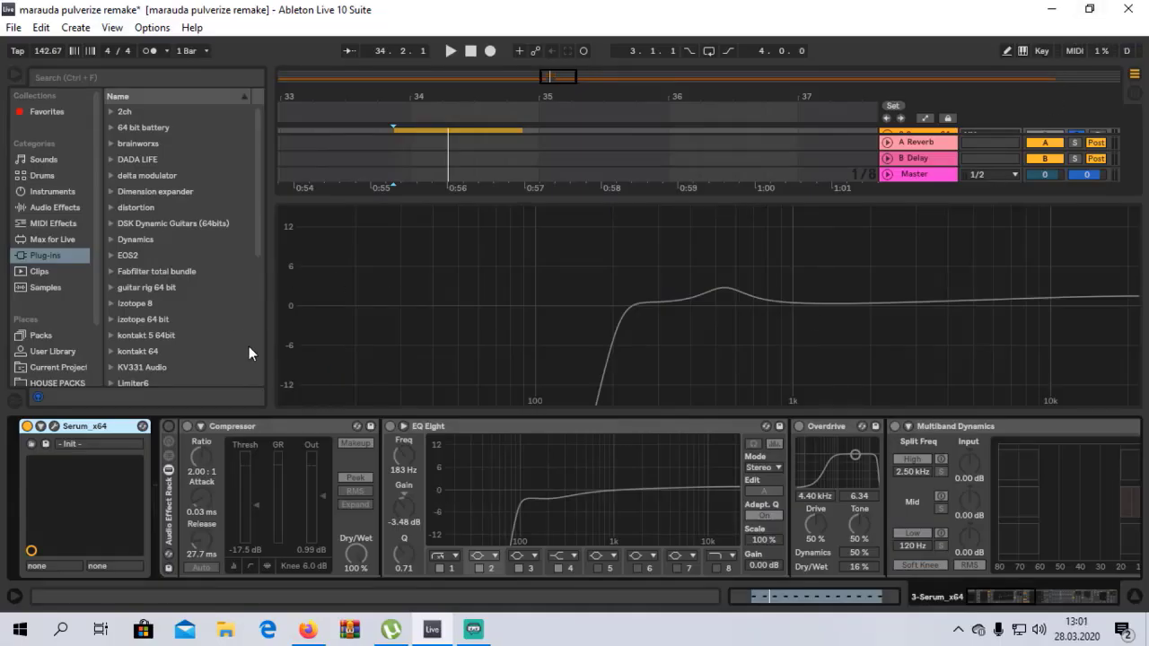
Turn on the Audio Effect Rack after the Serum synth, playing the bass clip before and after to compare the sound.
{"action": "key", "text": "space"}
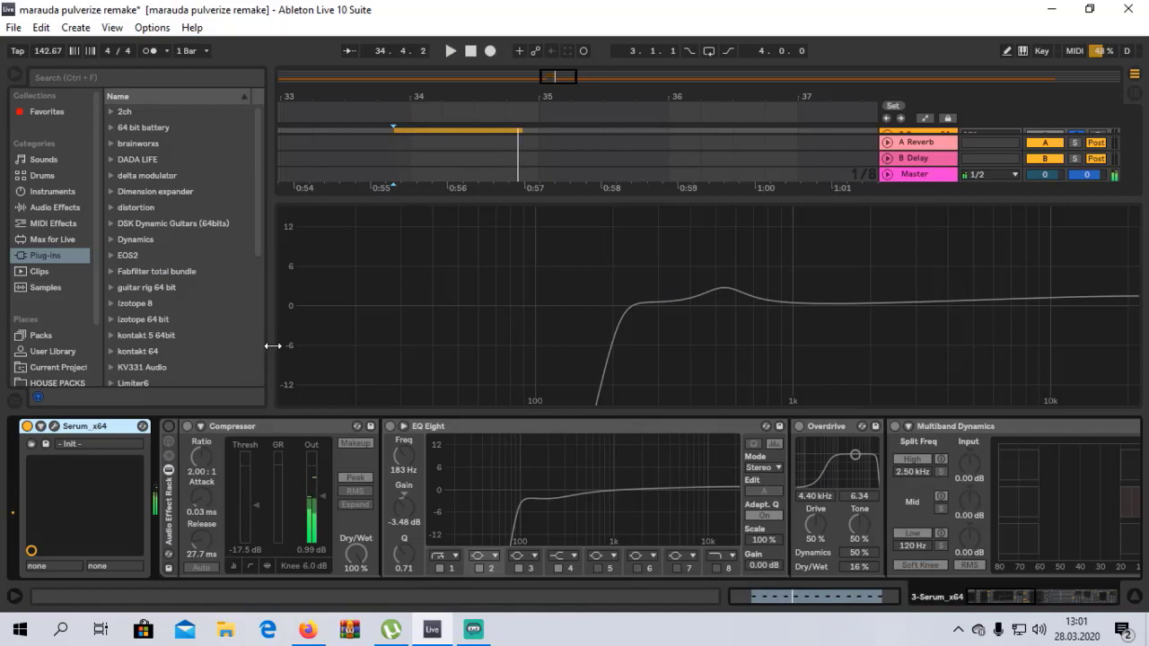
{"action": "key", "text": "space"}
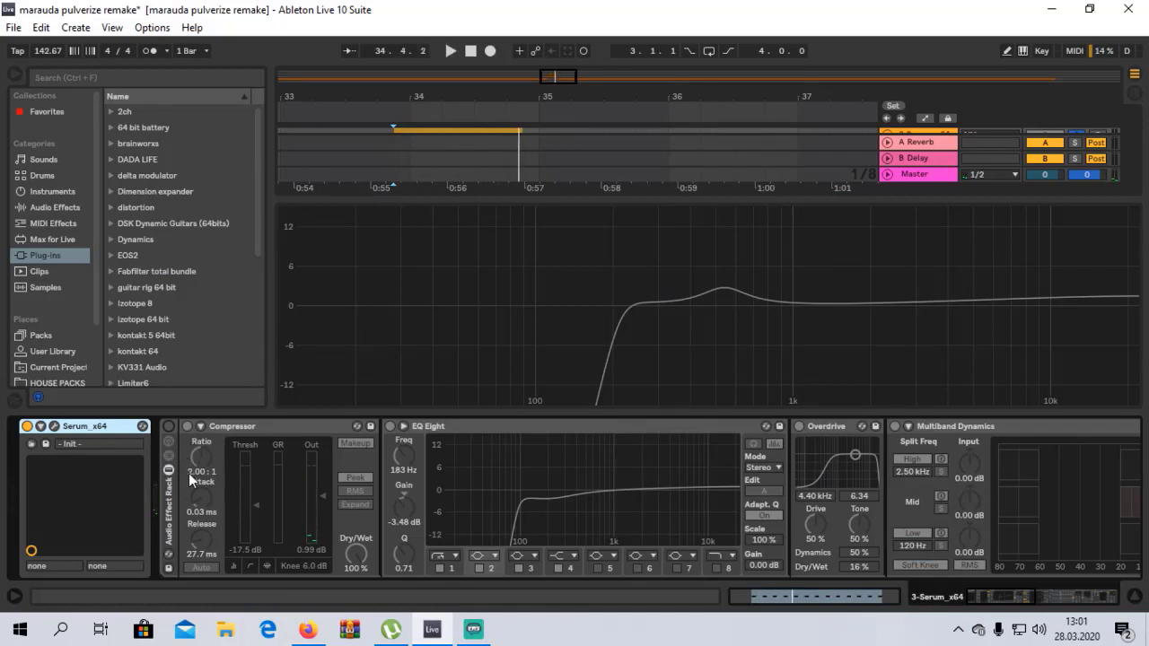
{"action": "left_click", "coordinate": [169, 428]}
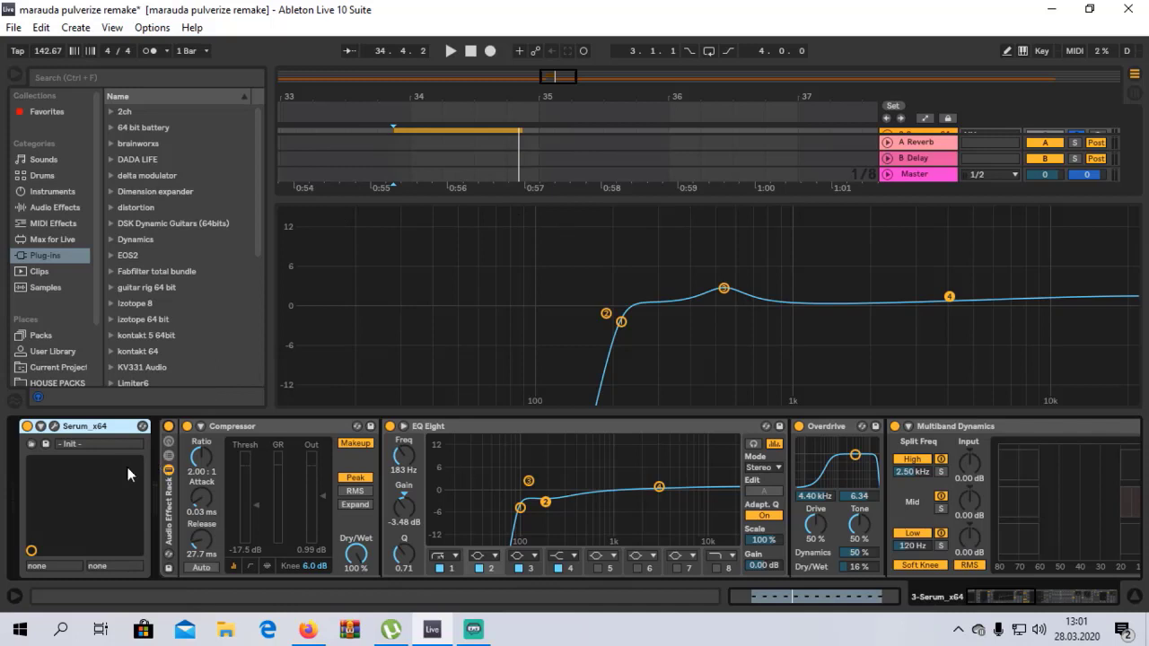
{"action": "key", "text": "space"}
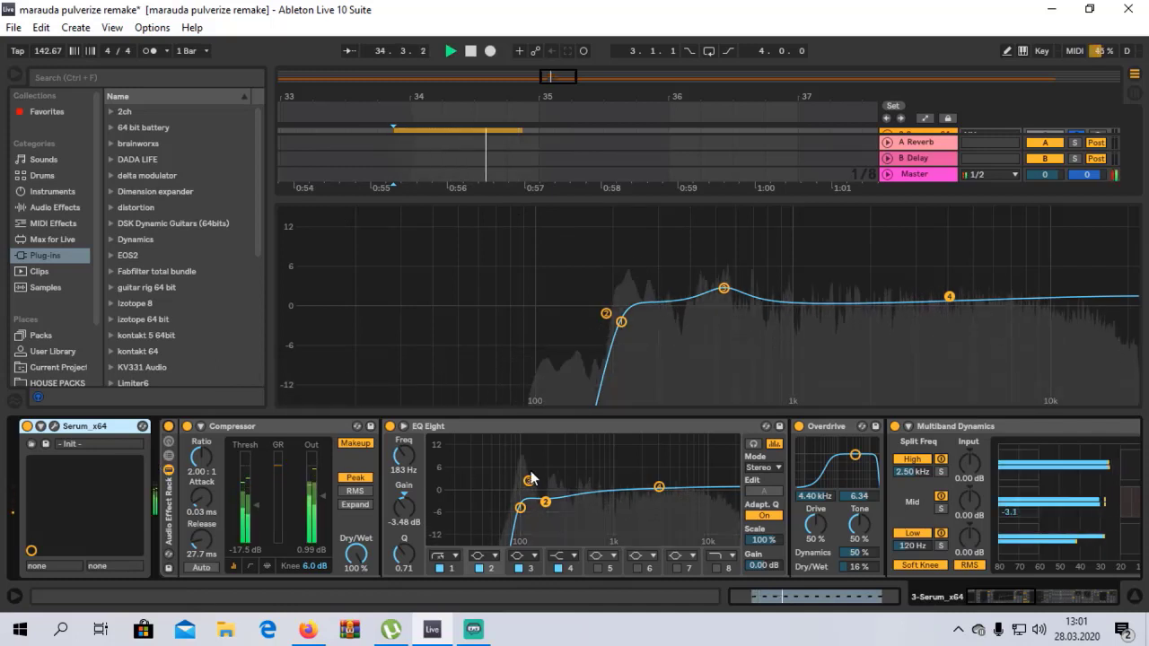
{"action": "key", "text": "space"}
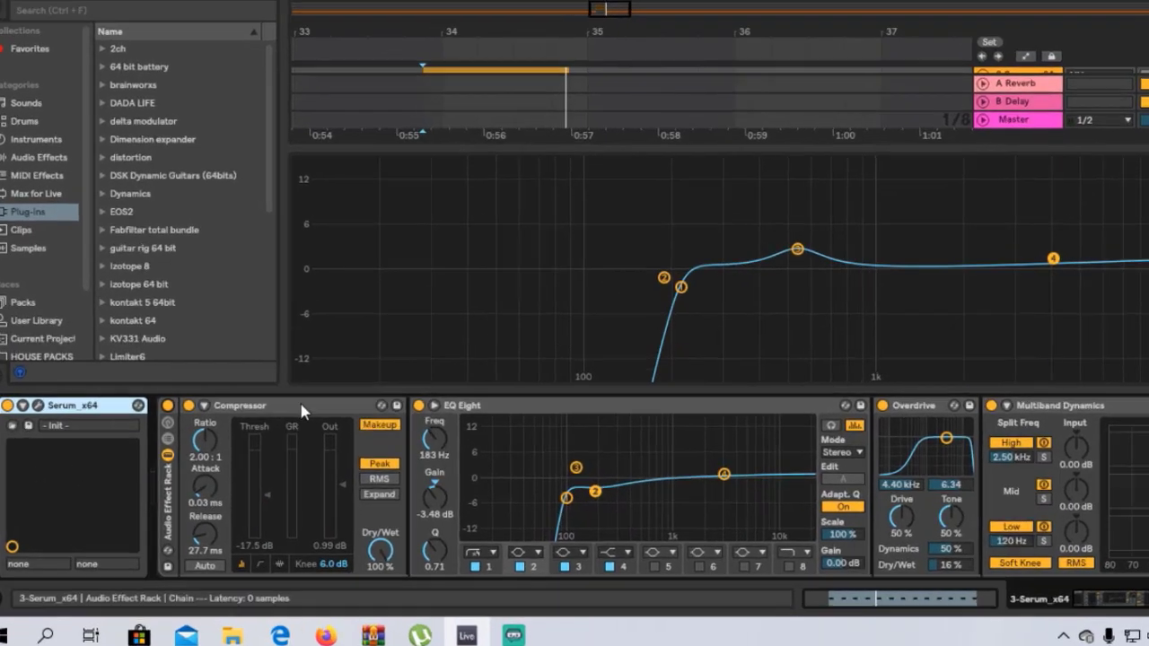
Examine the settings of the rack's Compressor, the full band parameters of its first EQ Eight, and its first Overdrive.
{"action": "left_click", "coordinate": [285, 426]}
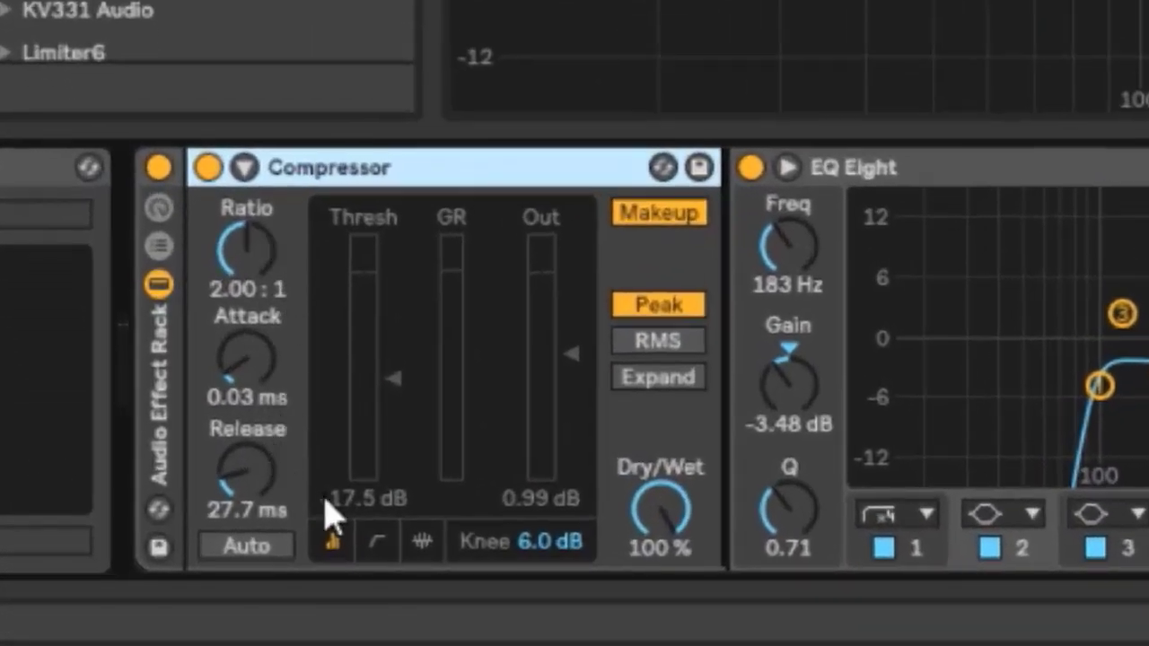
{"action": "left_click", "coordinate": [241, 386]}
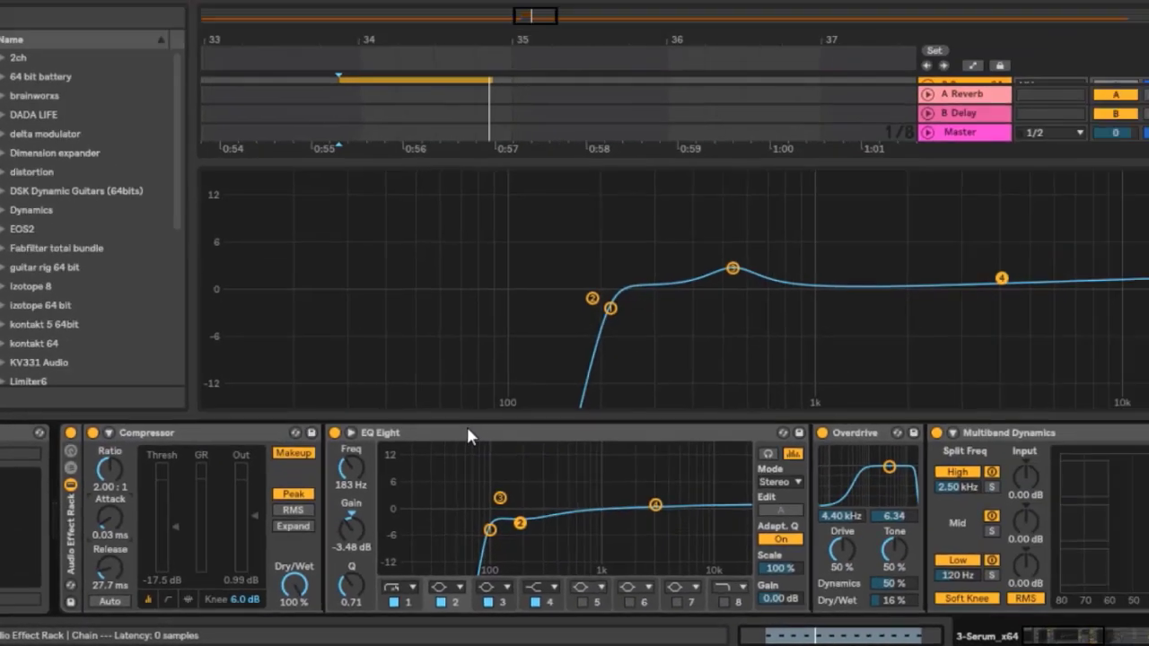
{"action": "left_click", "coordinate": [1055, 174]}
{"action": "double_click", "coordinate": [492, 479]}
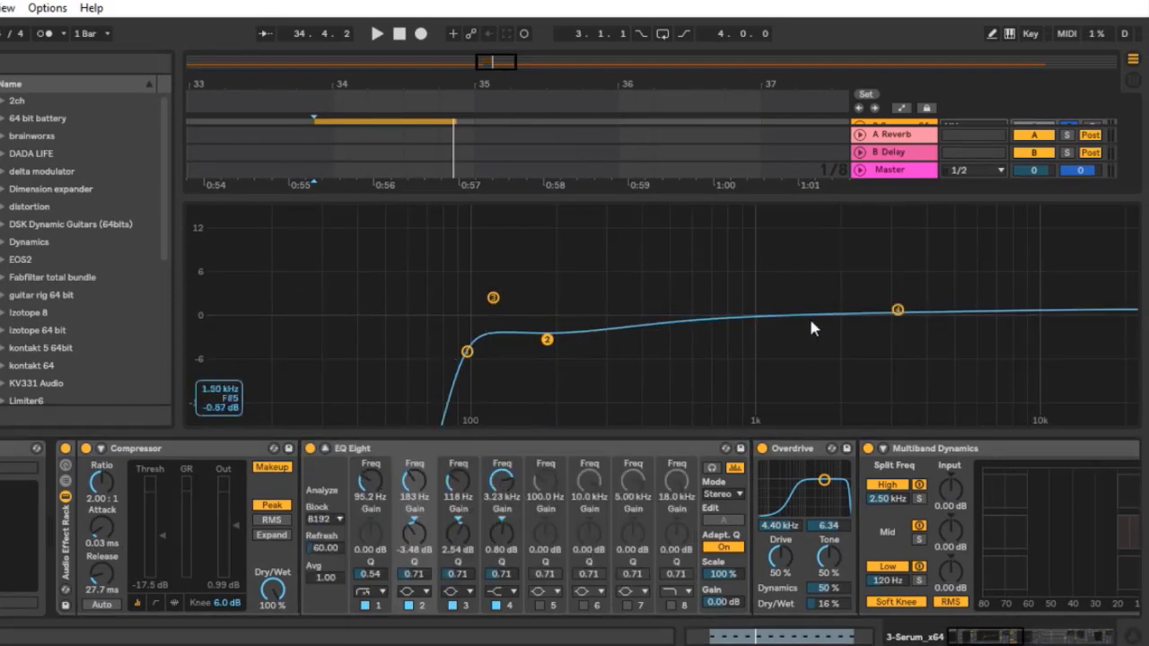
{"action": "left_click", "coordinate": [790, 464]}
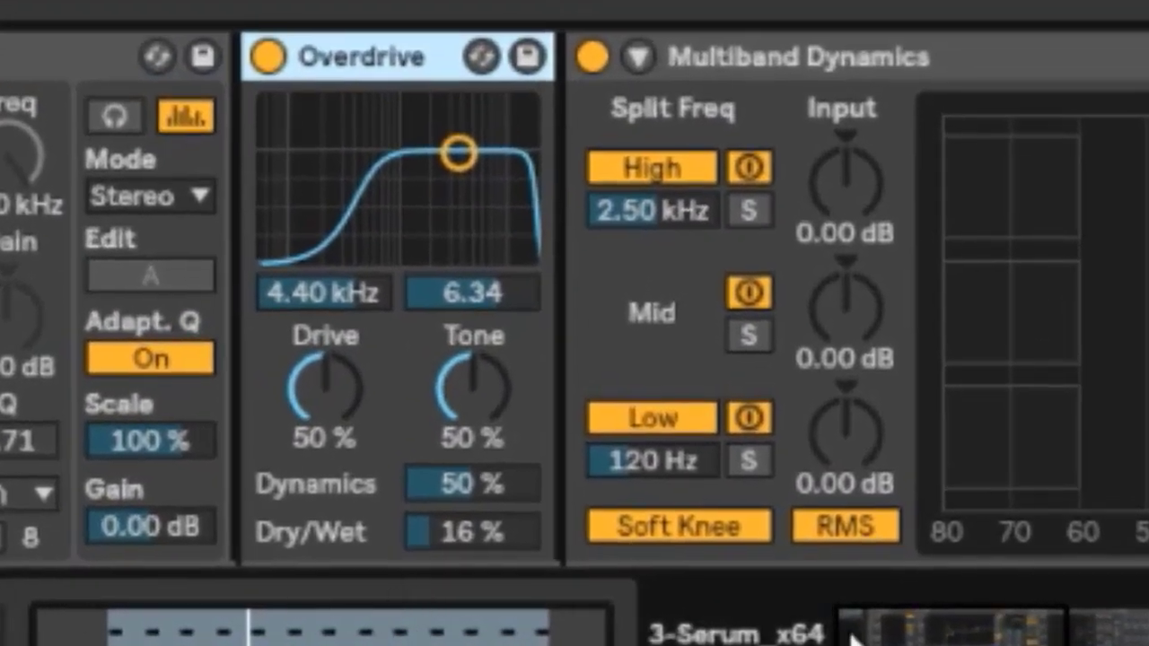
Examine the Multiband Dynamics settings, including the mid band's output and the attack/release, below-threshold and above-threshold values.
{"action": "left_click_drag", "start_coordinate": [965, 638], "coordinate": [1044, 637]}
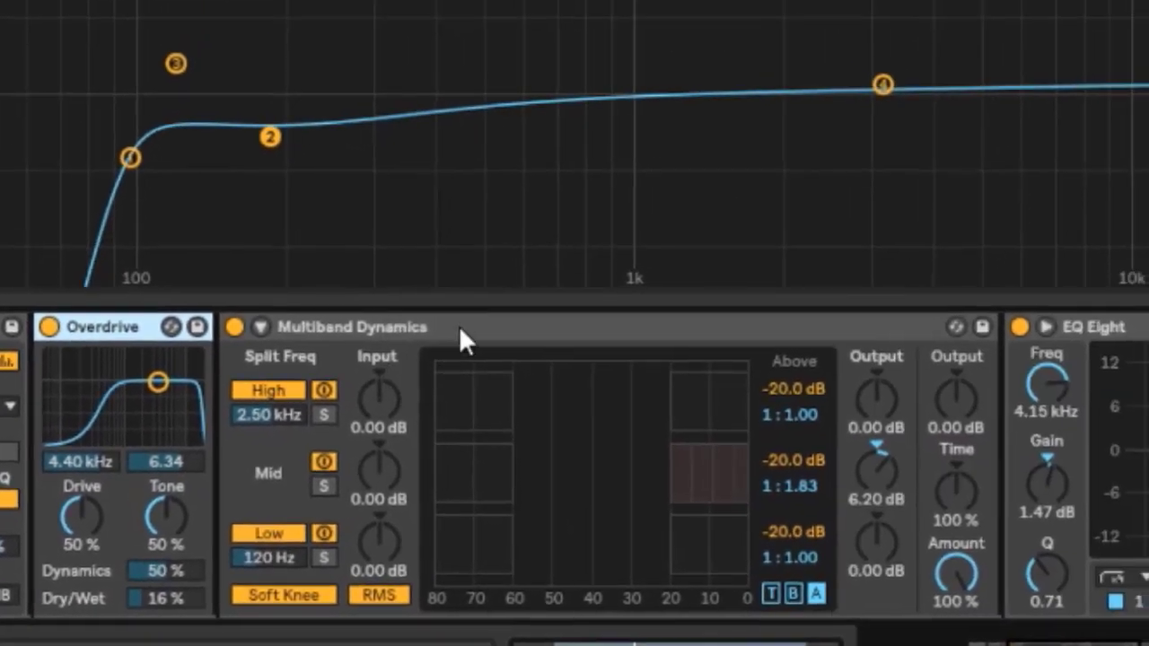
{"action": "left_click", "coordinate": [467, 330]}
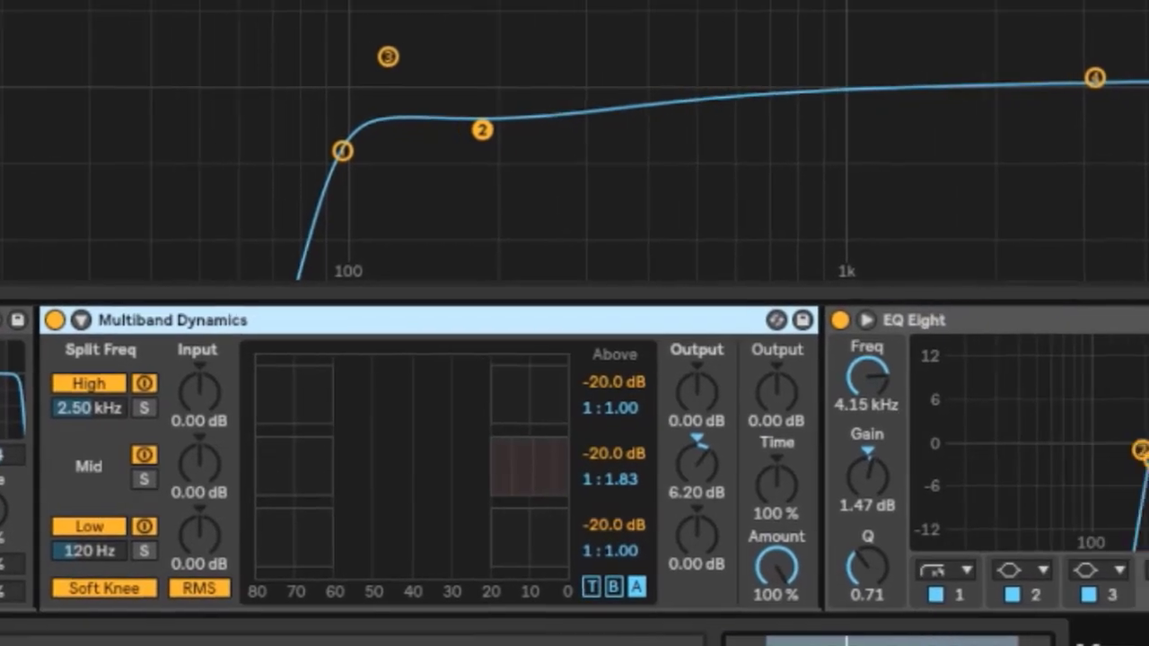
{"action": "left_click", "coordinate": [754, 460]}
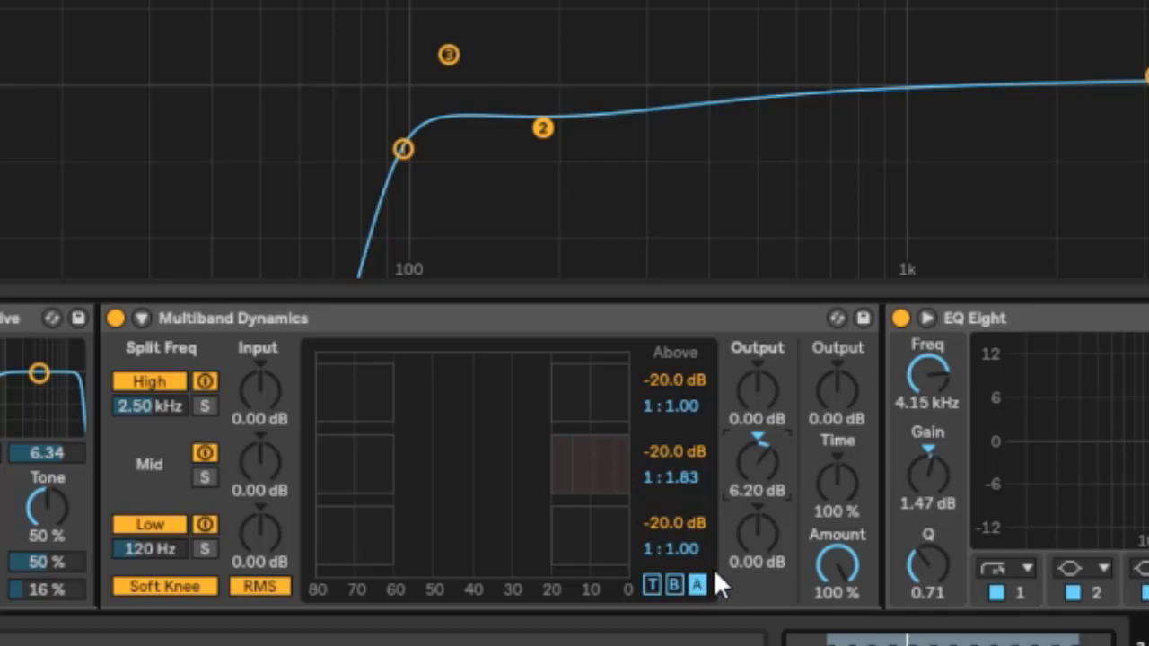
{"action": "left_click", "coordinate": [653, 585]}
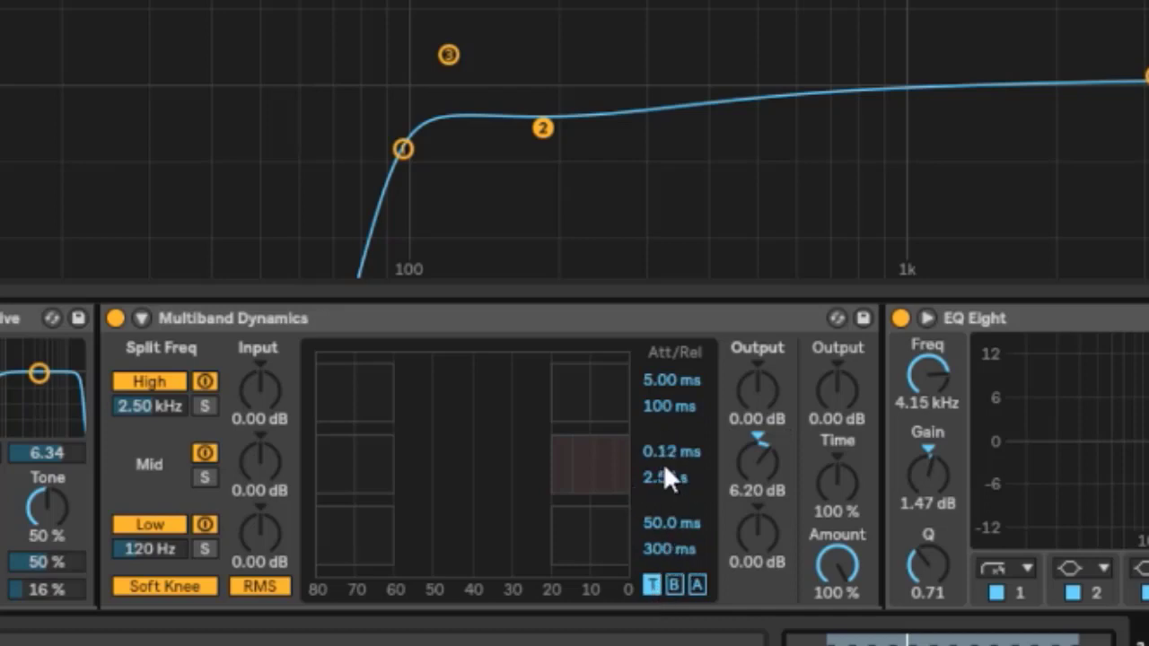
{"action": "left_click", "coordinate": [672, 584]}
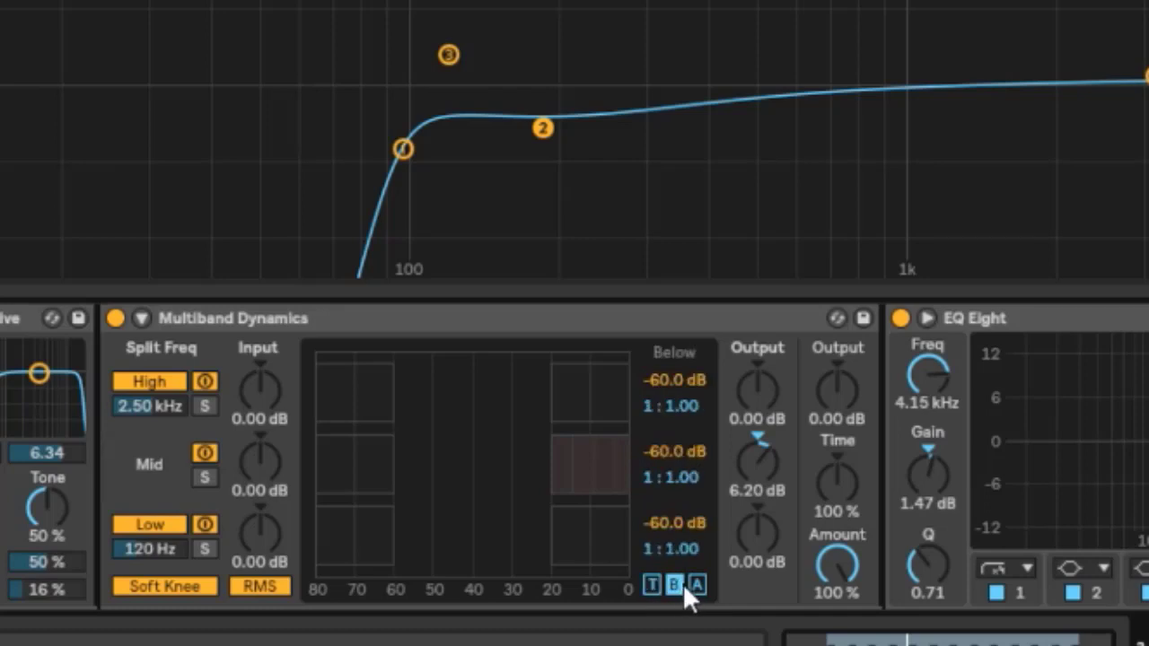
{"action": "left_click", "coordinate": [652, 585]}
{"action": "left_click", "coordinate": [697, 585]}
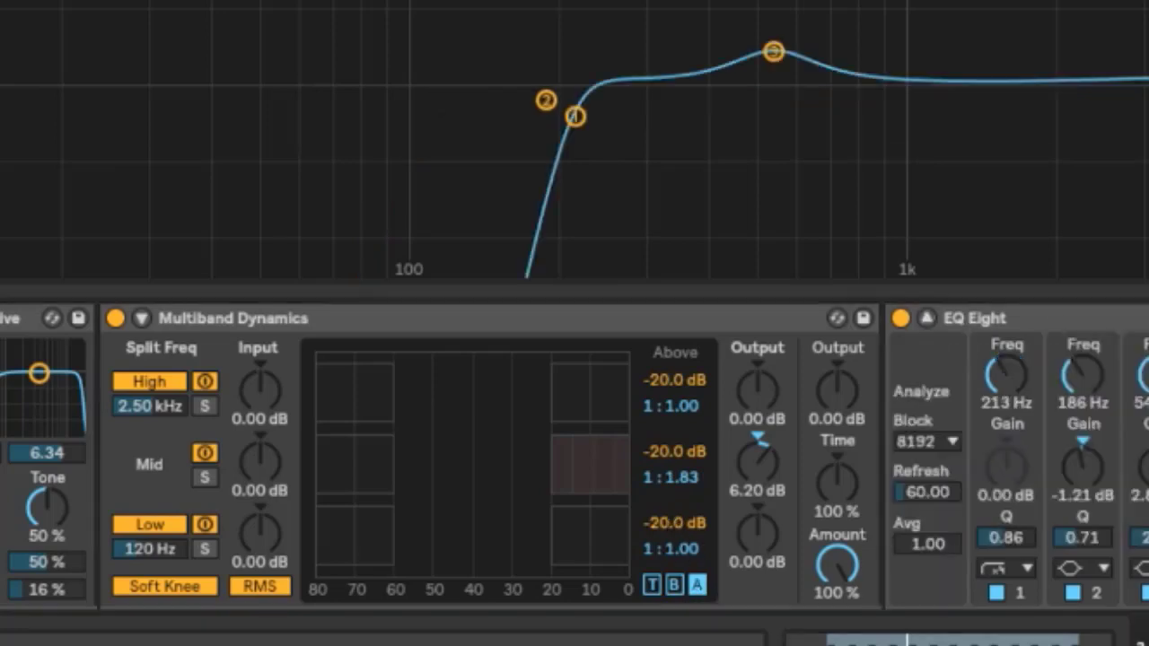
Examine the settings of the rack's second EQ Eight and the Overdrive, Saturator, Yo Man! and final Overdrive devices following it.
{"action": "scroll", "coordinate": [574, 458], "scroll_direction": "right", "scroll_amount": 6}
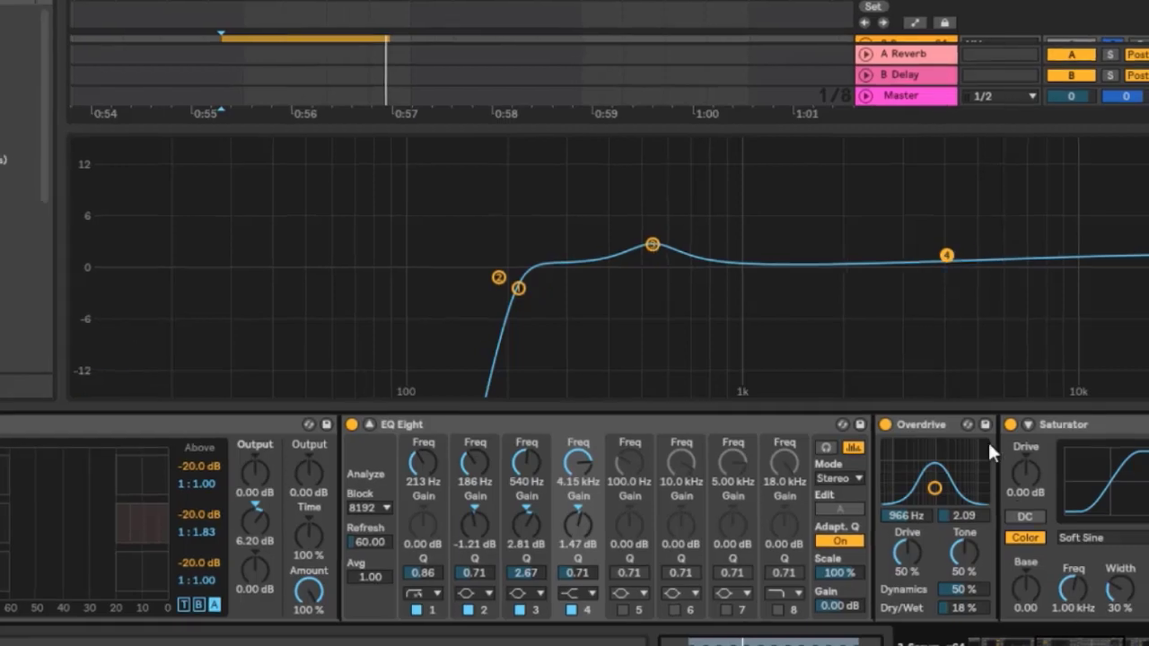
{"action": "left_click", "coordinate": [931, 429]}
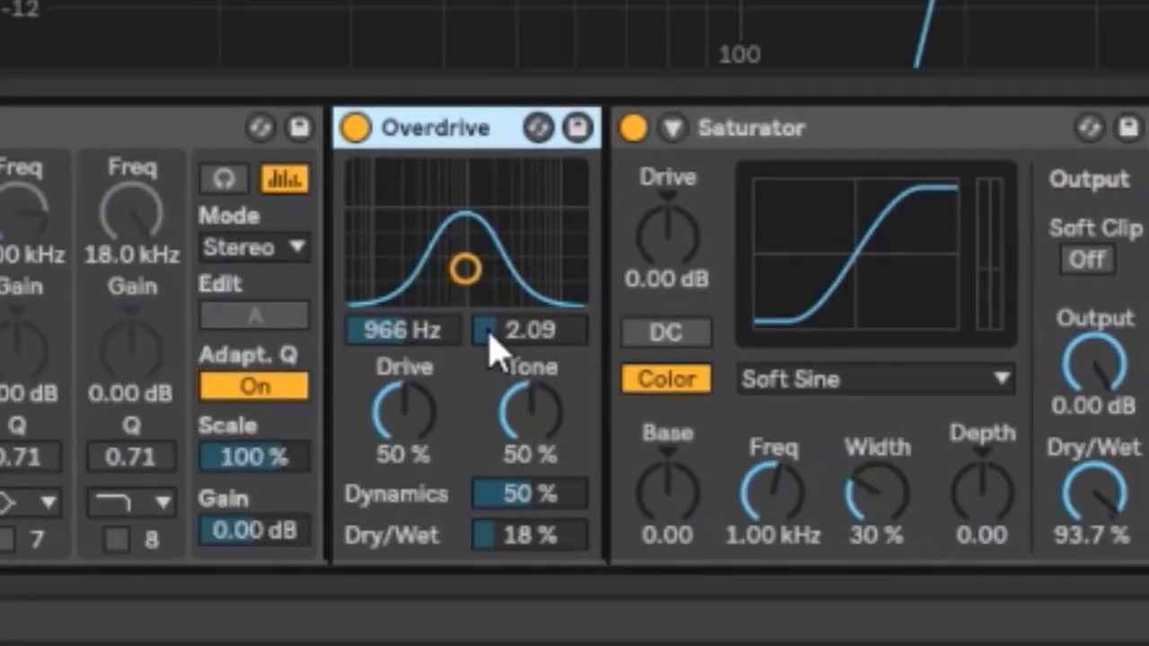
{"action": "left_click", "coordinate": [907, 130]}
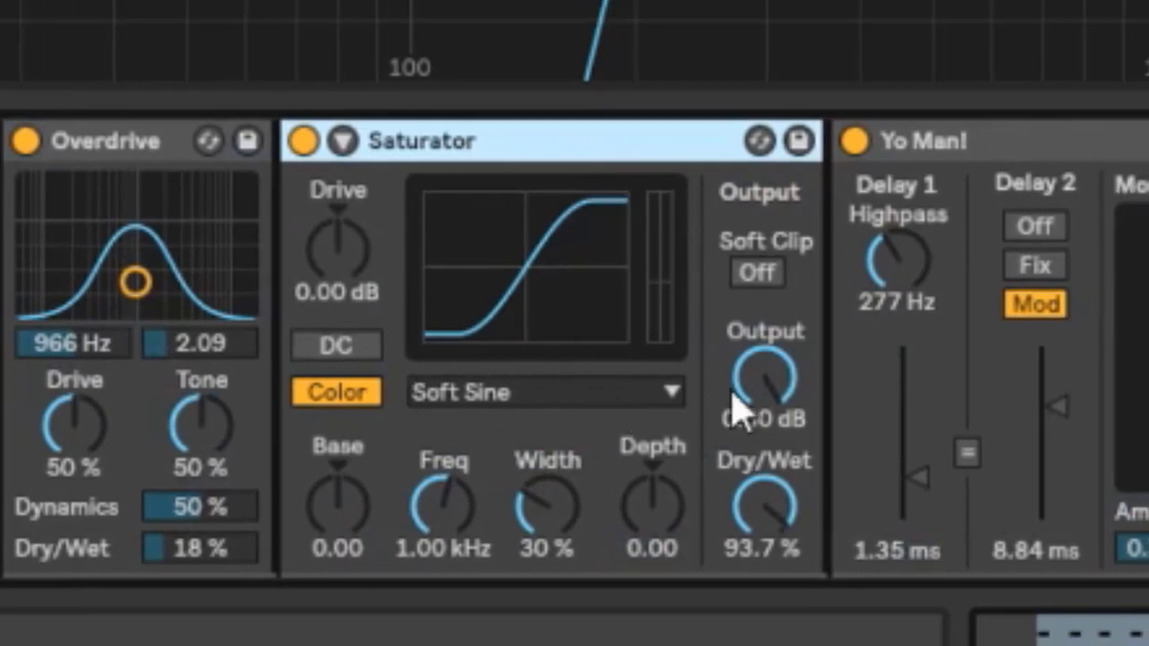
{"action": "left_click", "coordinate": [1032, 141]}
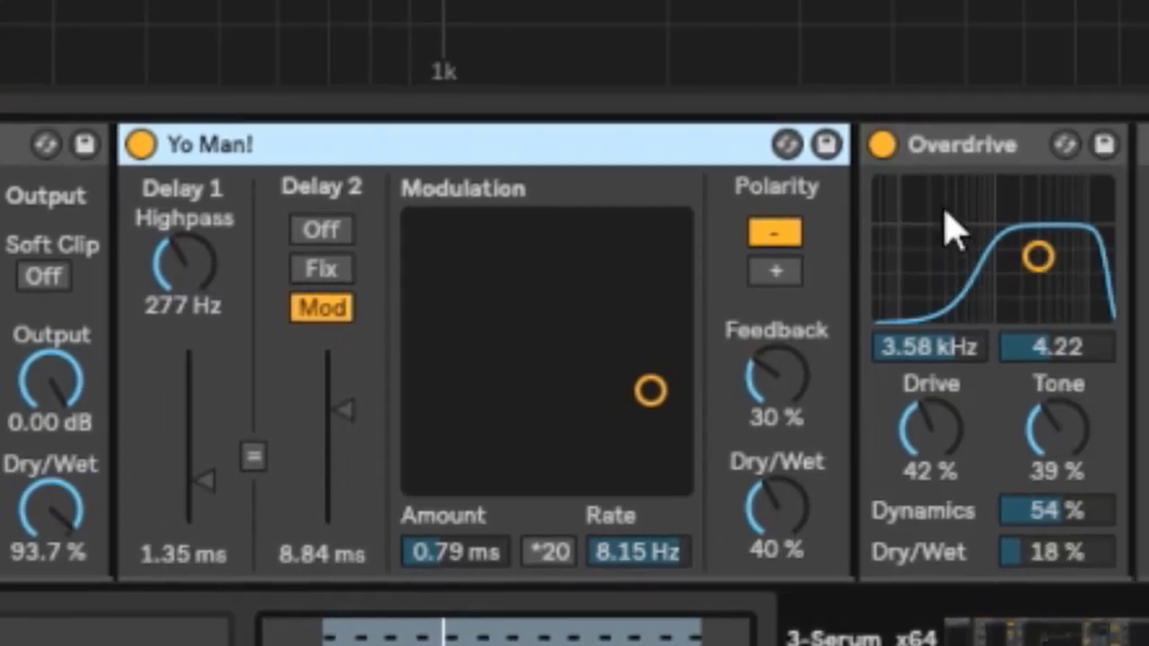
{"action": "left_click", "coordinate": [1005, 148]}
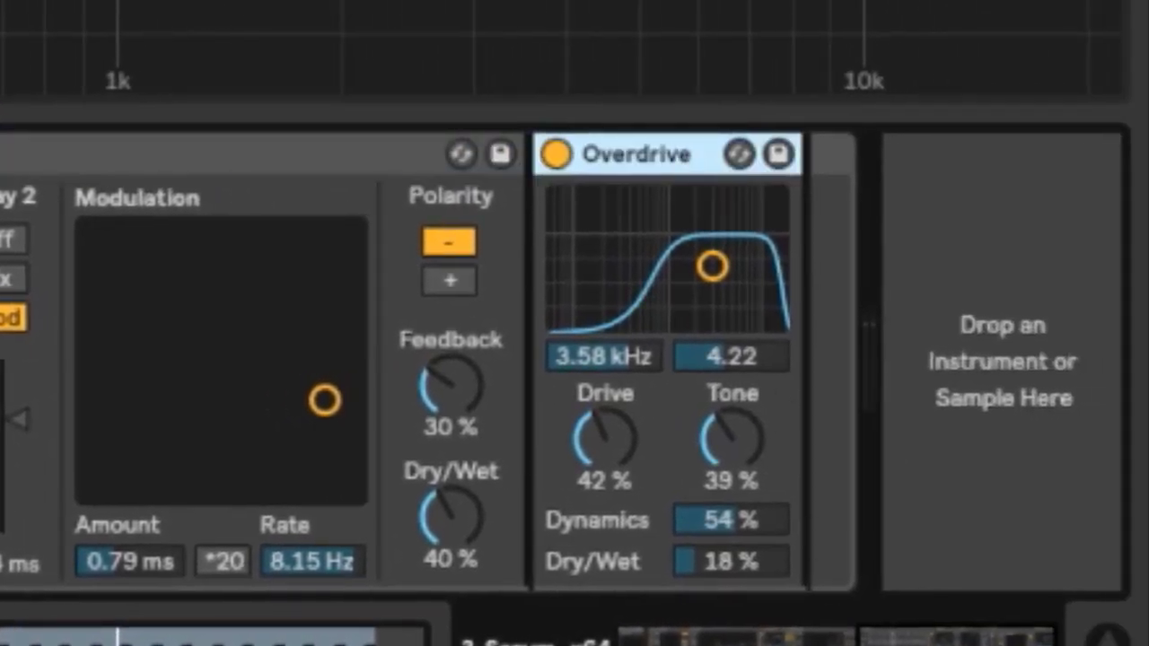